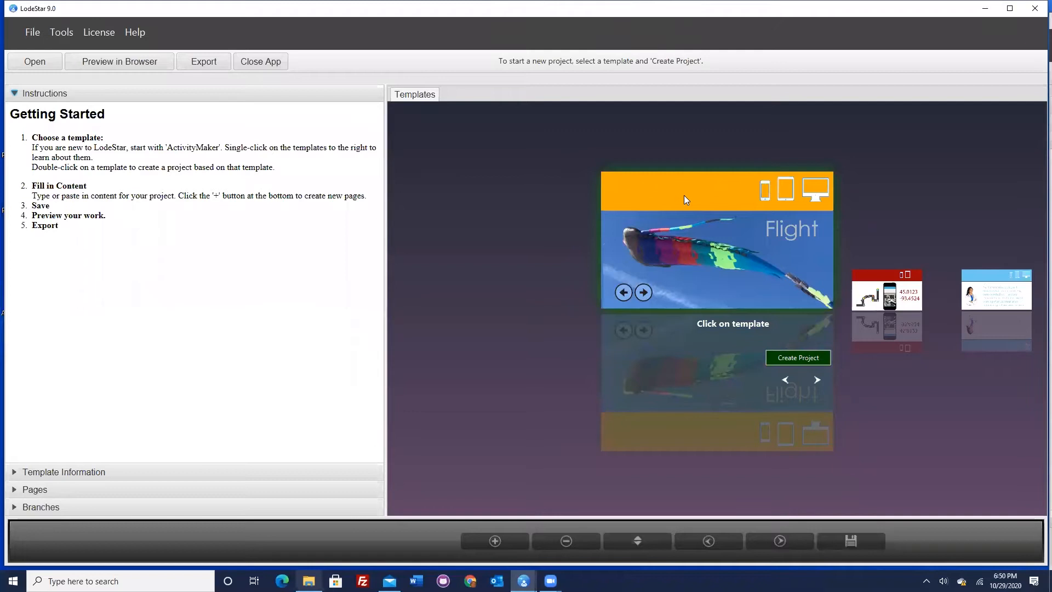
Check the program's version and build details in its About information
left_click(146, 32)
left_click(148, 50)
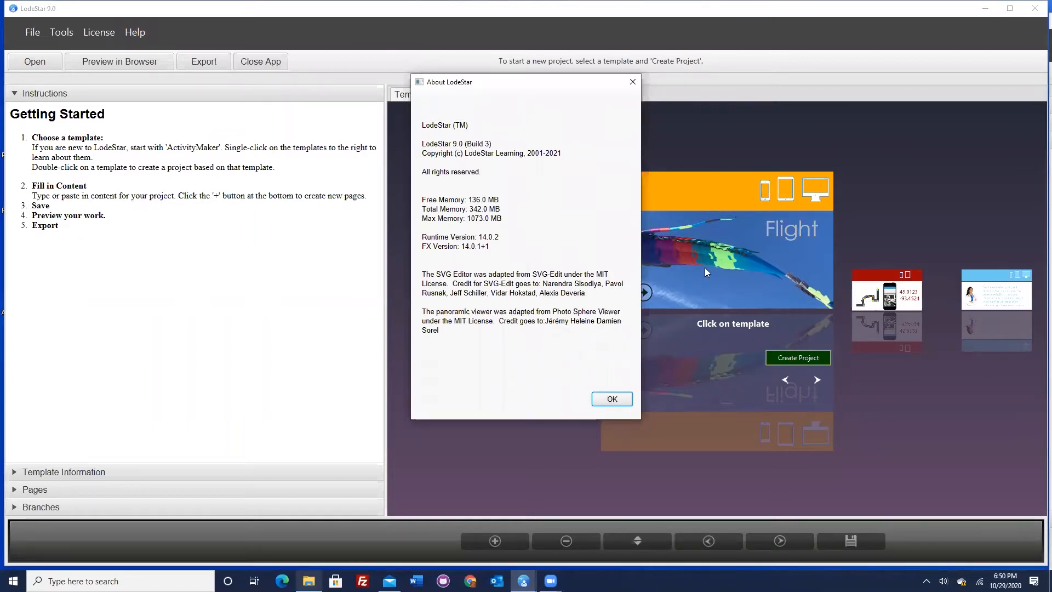
key("Return")
Create a new project titled Clinic from the ActivityMaker template
double_click(688, 323)
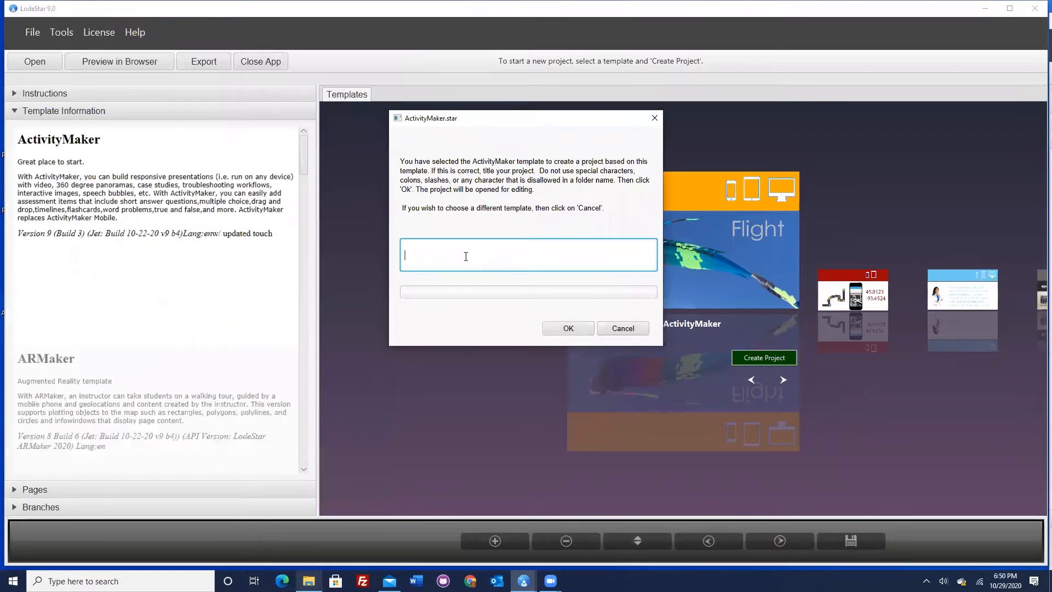
type("Clinics")
key("BackSpace")
left_click(568, 327)
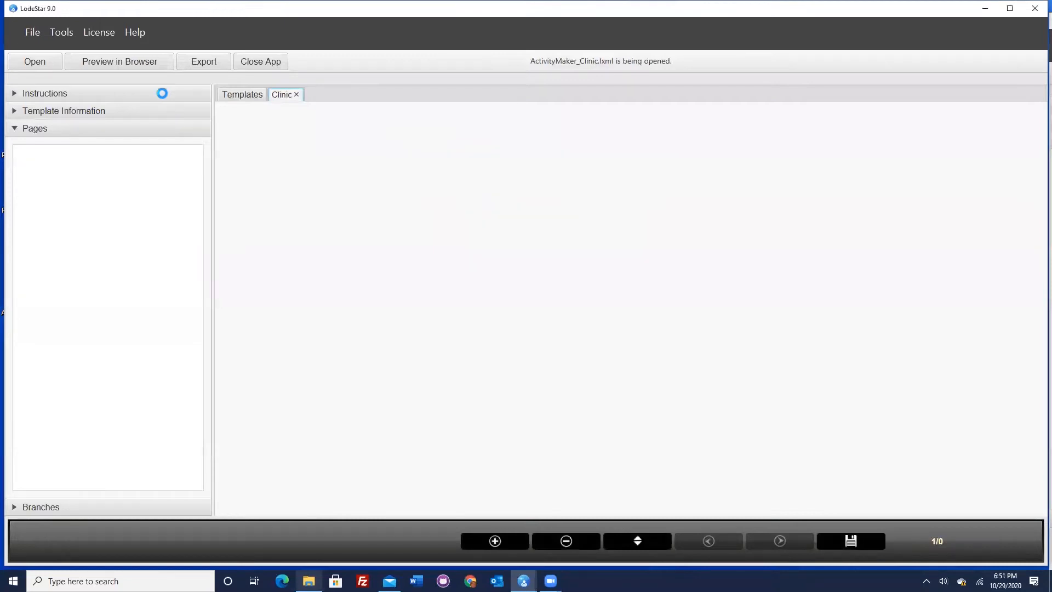
View the preferred user directory in the program options and leave it as is
left_click(62, 33)
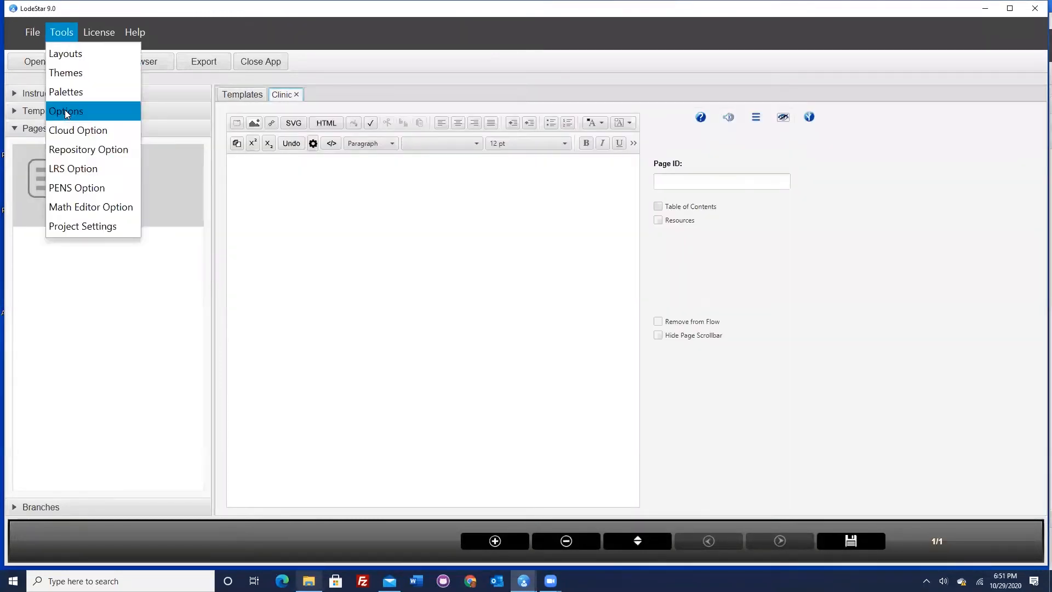
left_click(65, 112)
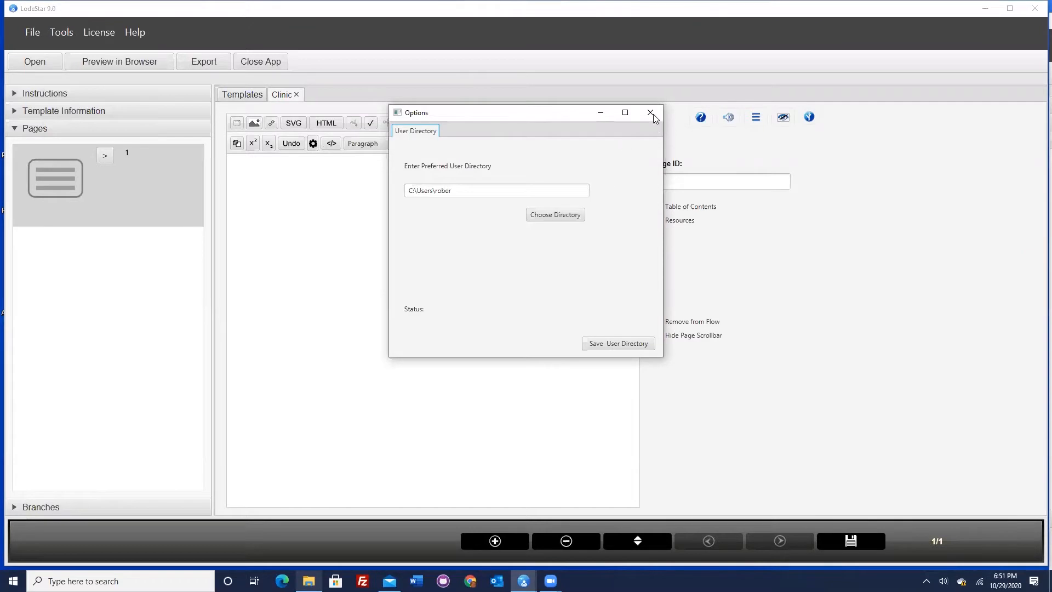
left_click(639, 117)
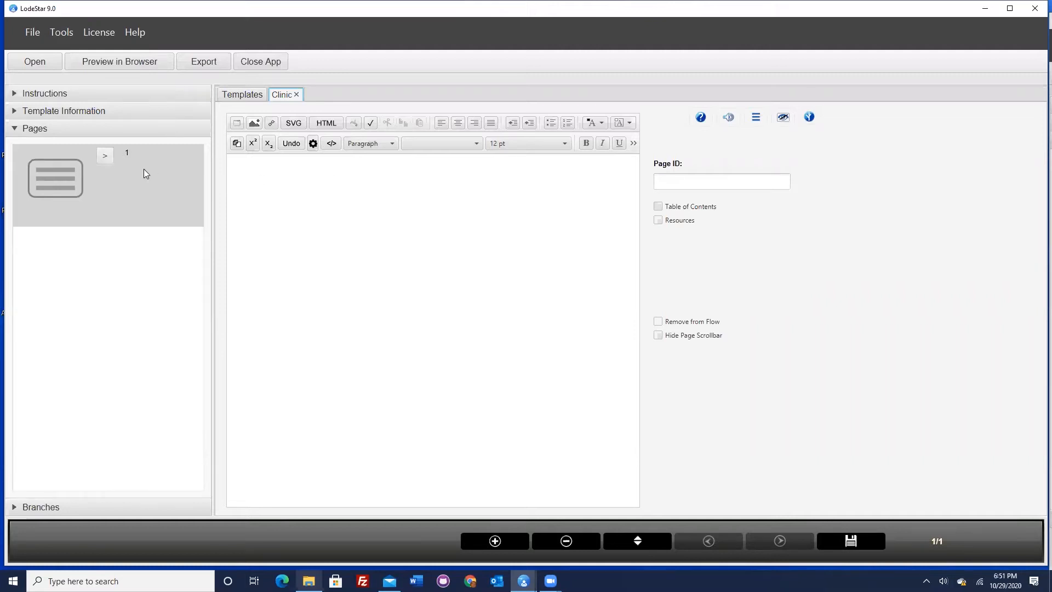
Look through the page types offered for page 1 and the widgets available for its text, without choosing any
left_click(106, 156)
left_click_drag(375, 189, 373, 90)
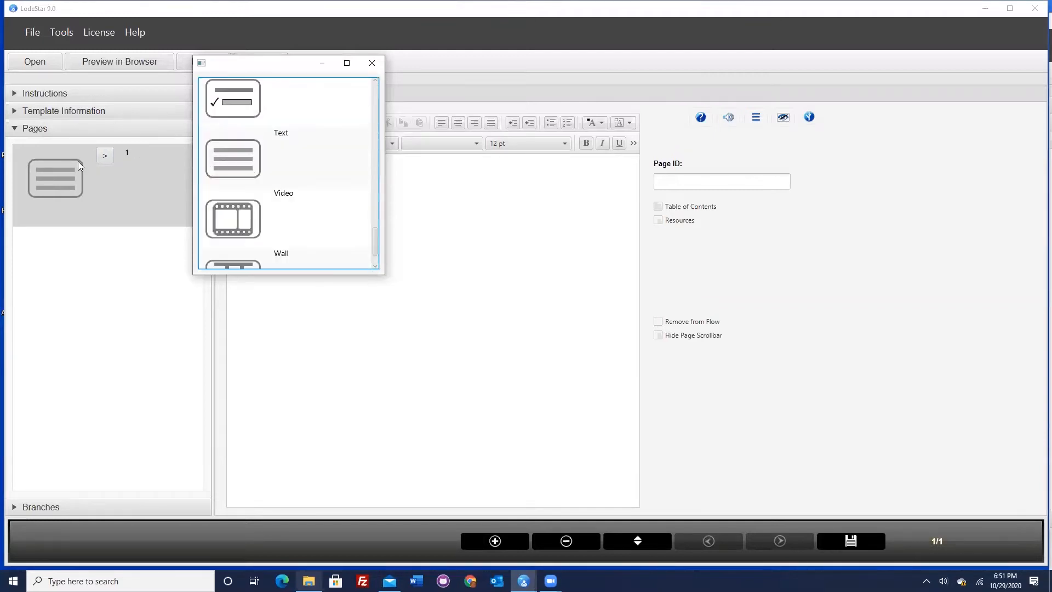
left_click(372, 63)
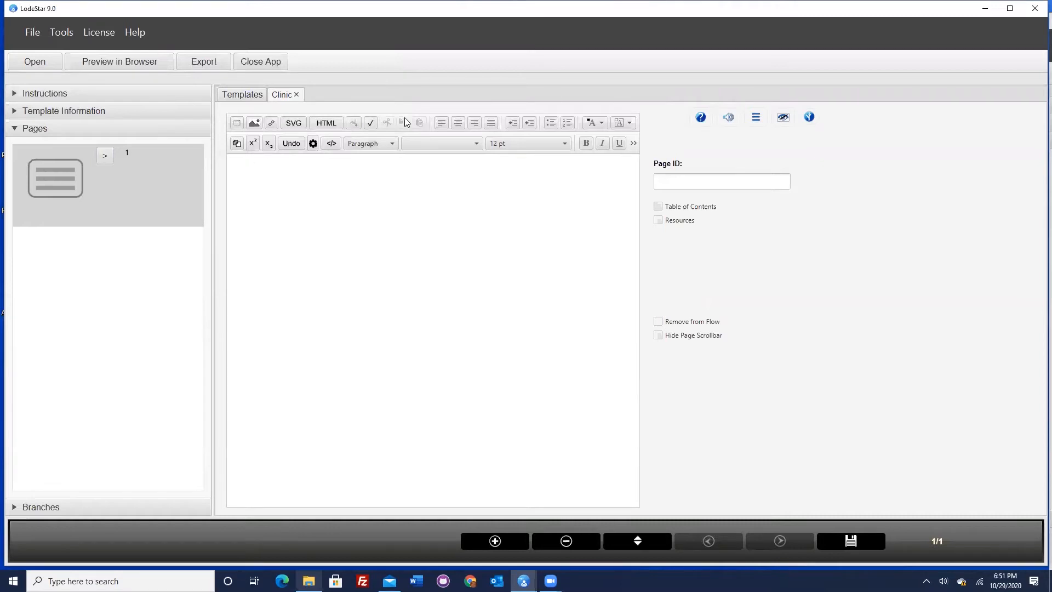
left_click(313, 144)
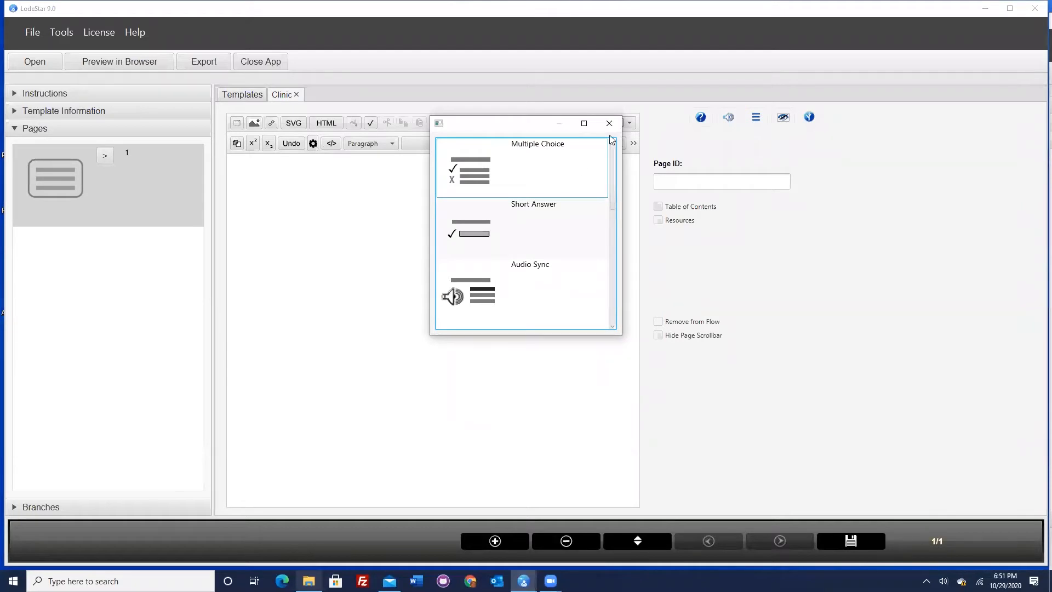
left_click(608, 122)
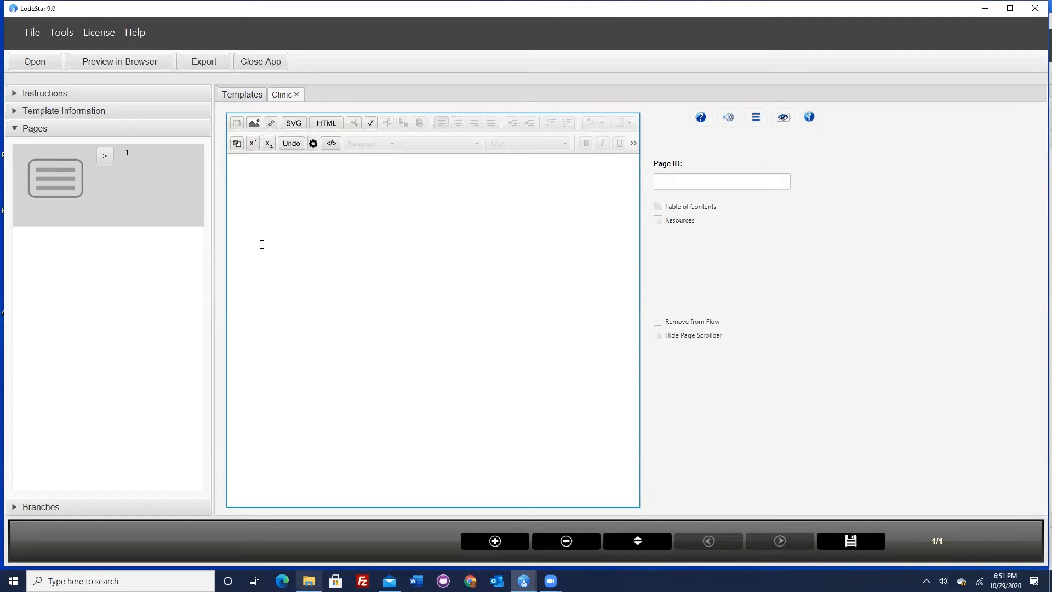
Enter the text "10 Minute Writing Clinic" on page 1 with blank lines above it
left_click(320, 206)
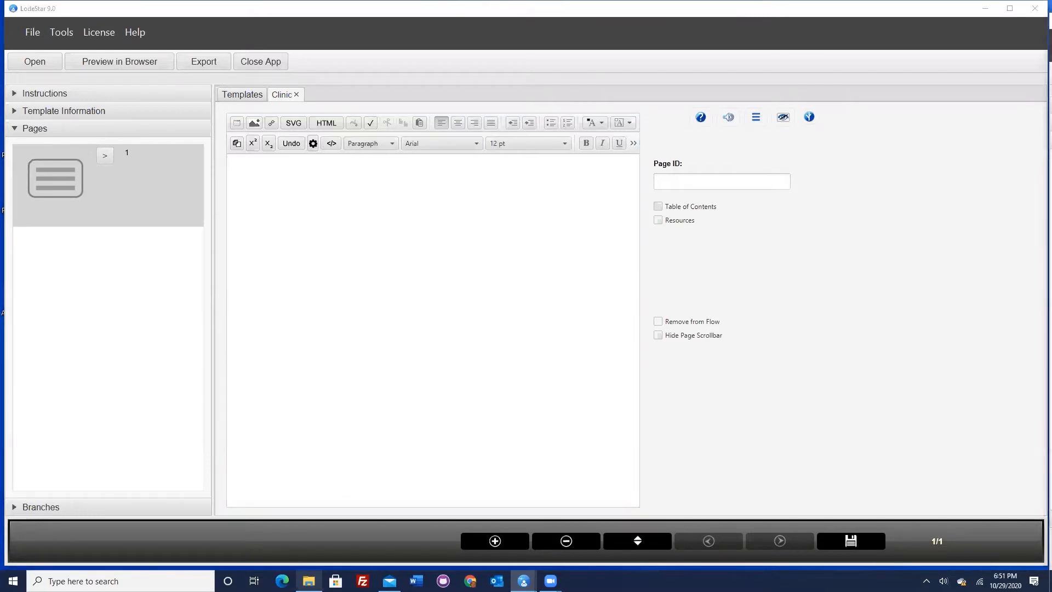
left_click(400, 211)
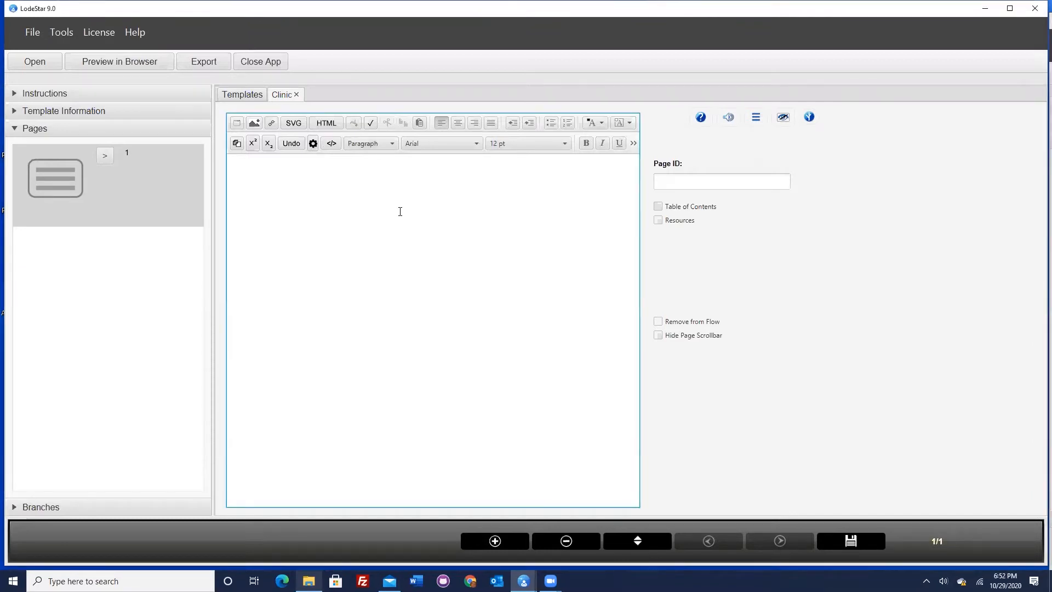
type("10 Minute Writing Clinic")
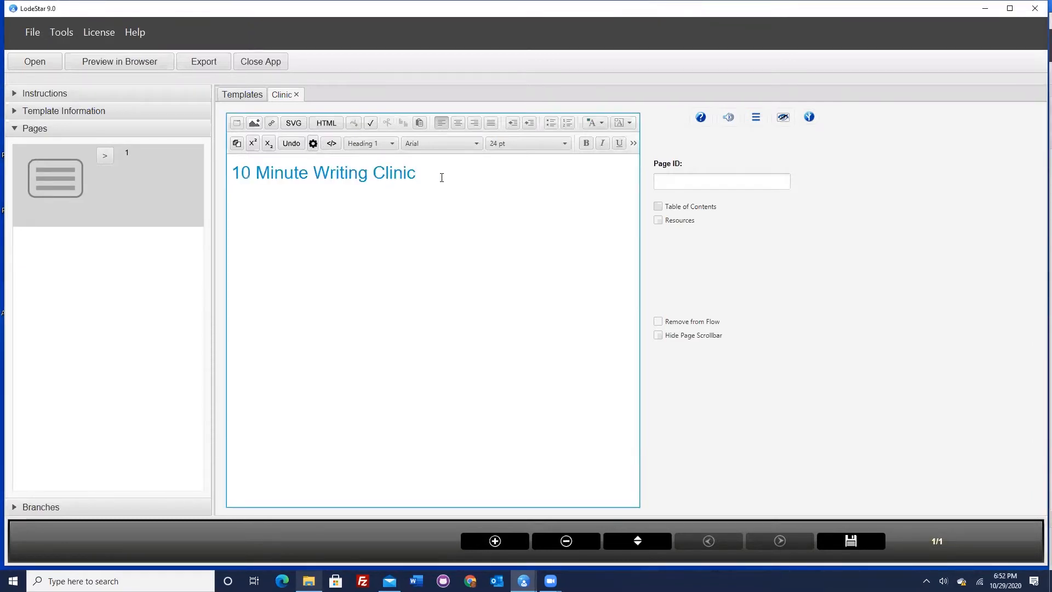
left_click_drag(417, 176, 237, 171)
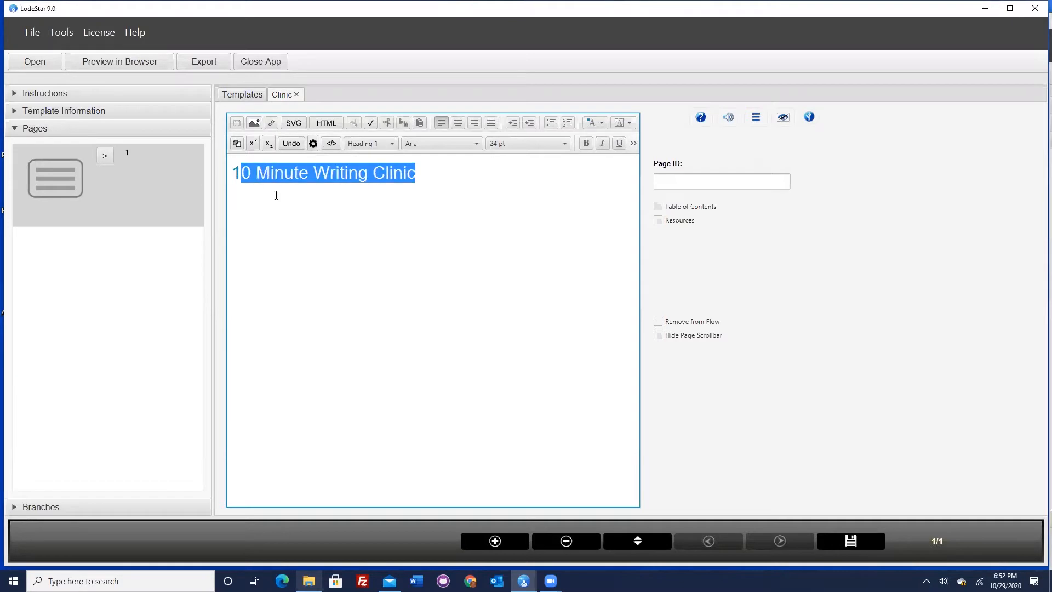
left_click(313, 215)
key("Return")
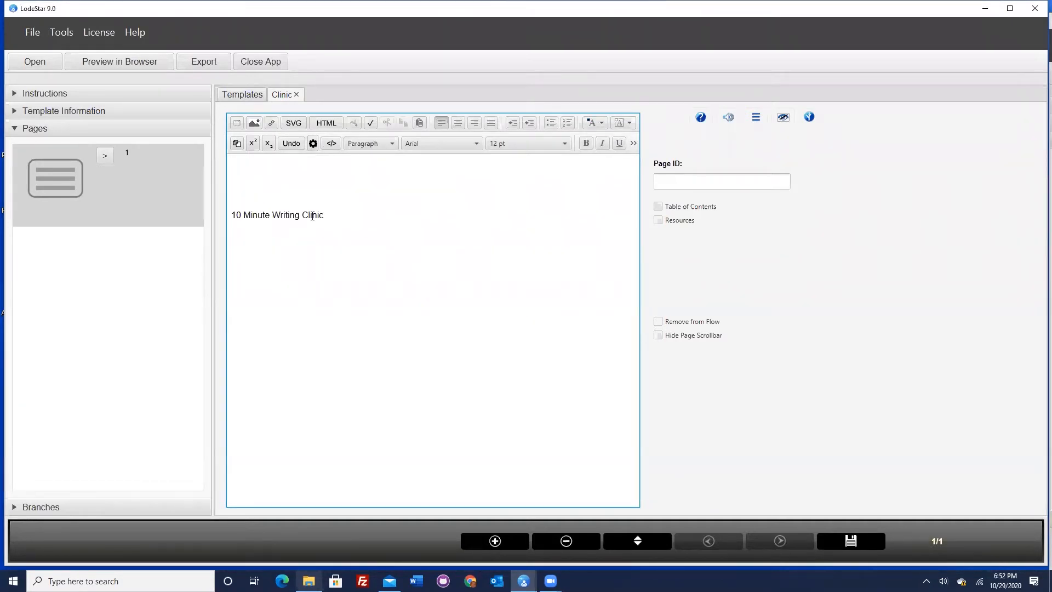
Format the "10 Minute Writing Clinic" title as Heading 1 and centre it
left_click_drag(324, 214, 164, 207)
left_click(370, 143)
left_click(362, 171)
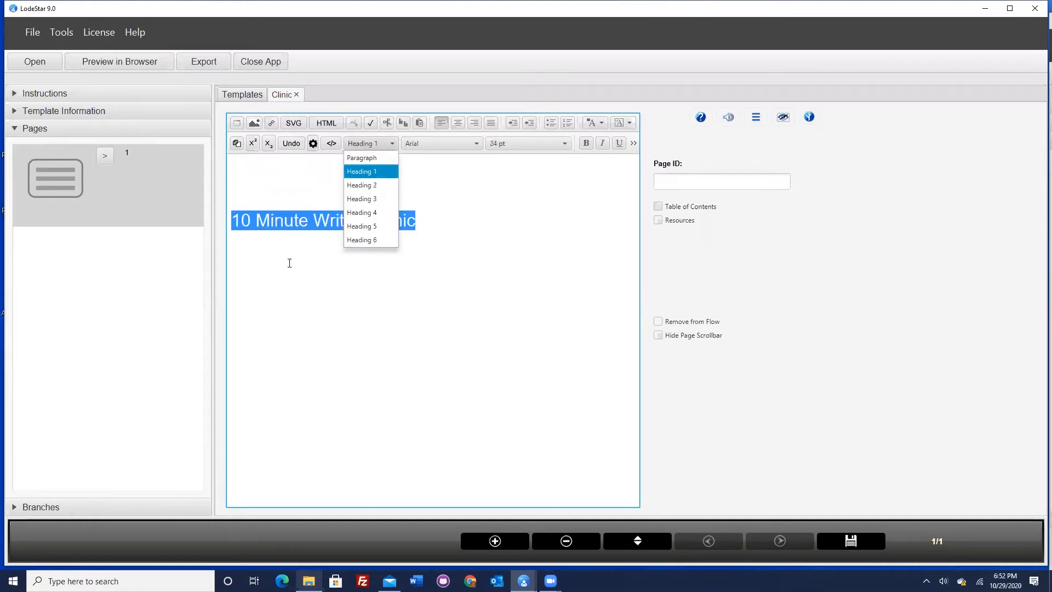
left_click(458, 122)
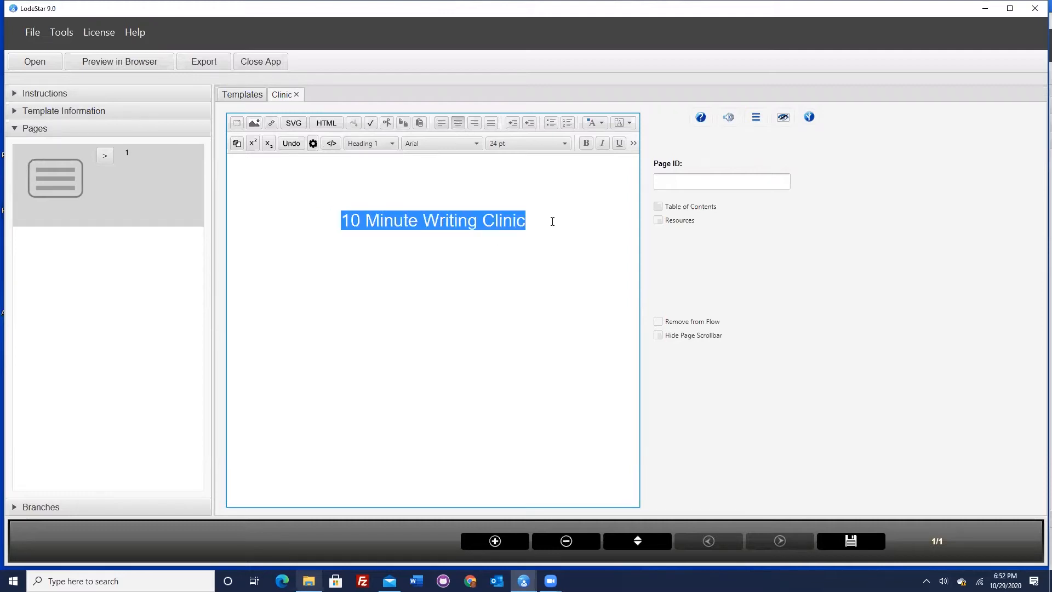
left_click(533, 225)
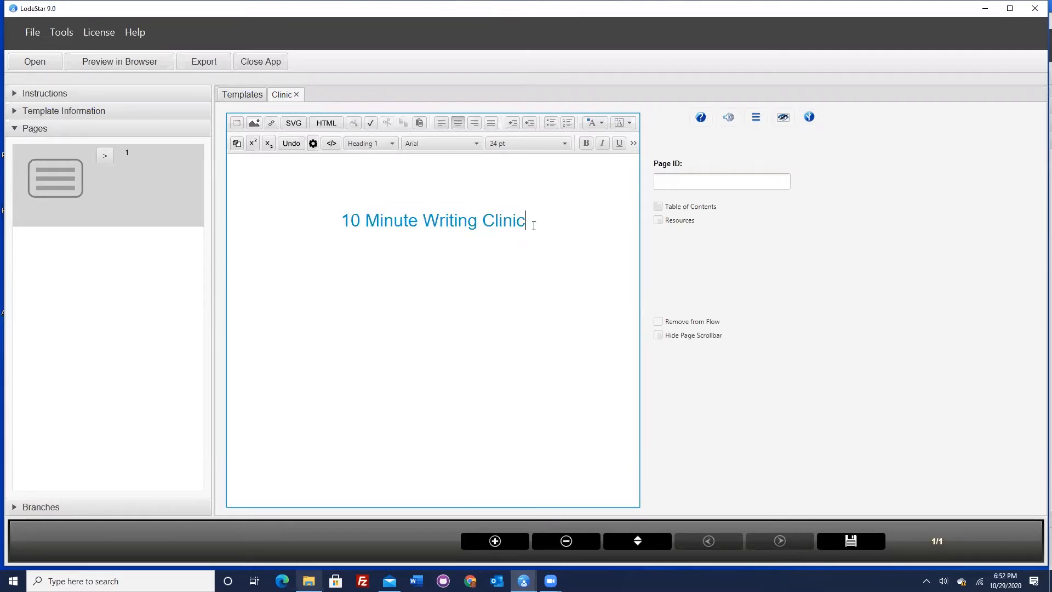
Load 1593538440069.png from the OneDrive Pictures clinic folder as a new image below the title, with its size optimized
key("Return")
left_click(253, 123)
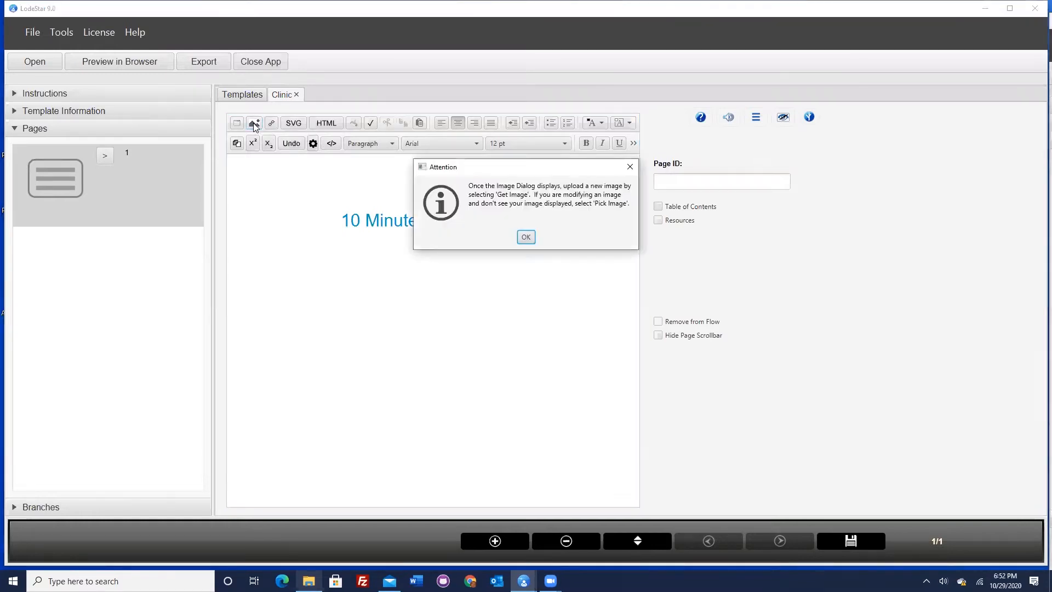
left_click(525, 239)
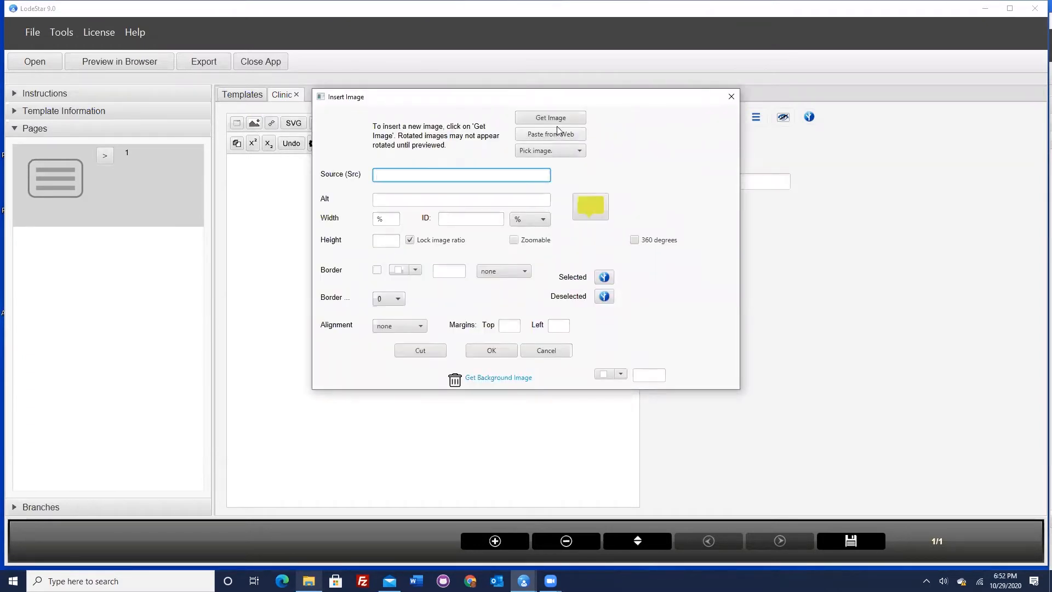
left_click(538, 118)
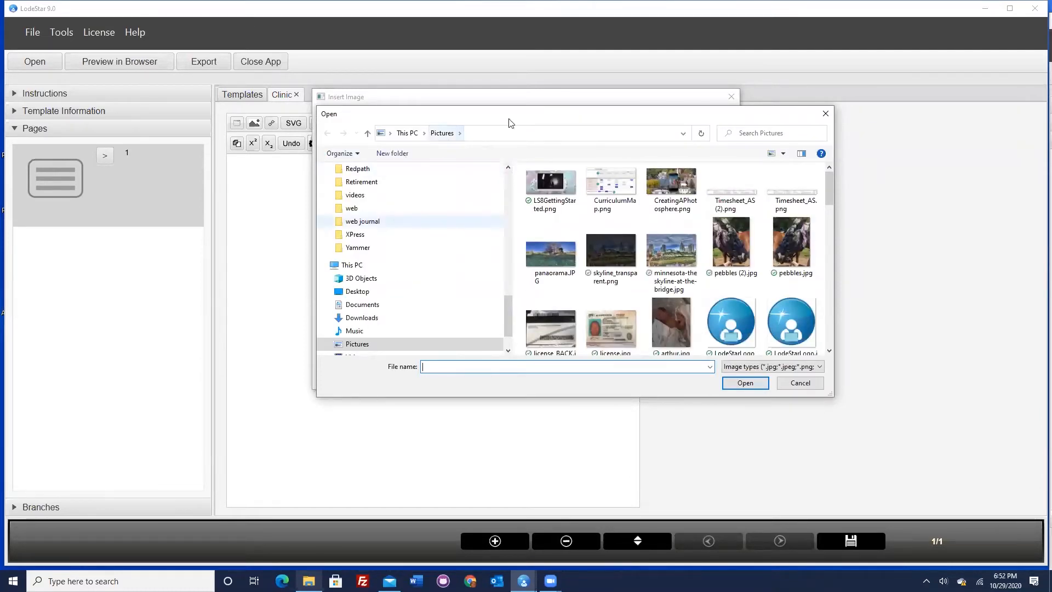
left_click_drag(506, 311, 506, 279)
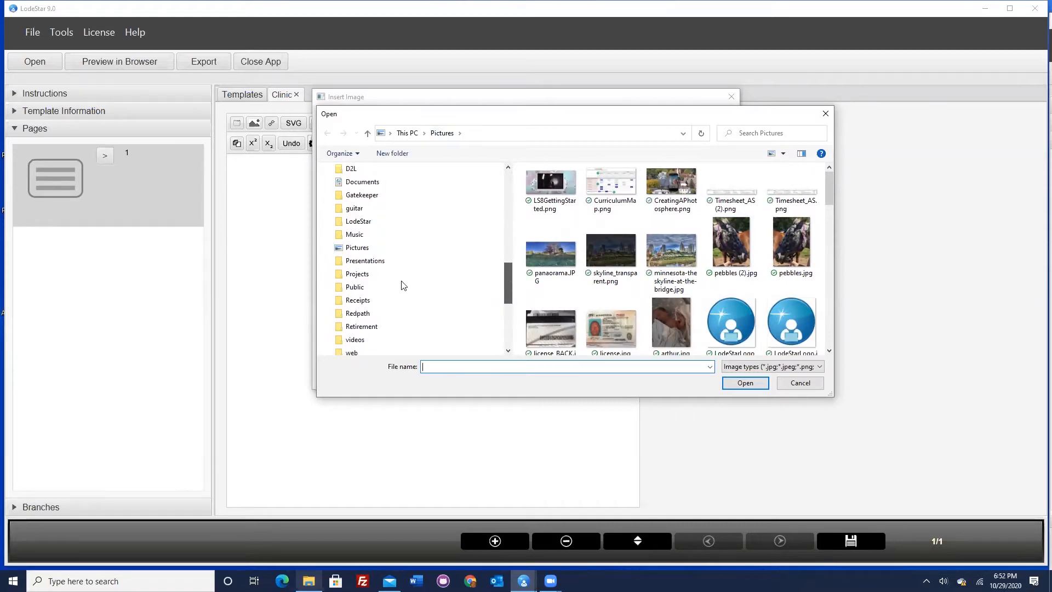
left_click(351, 249)
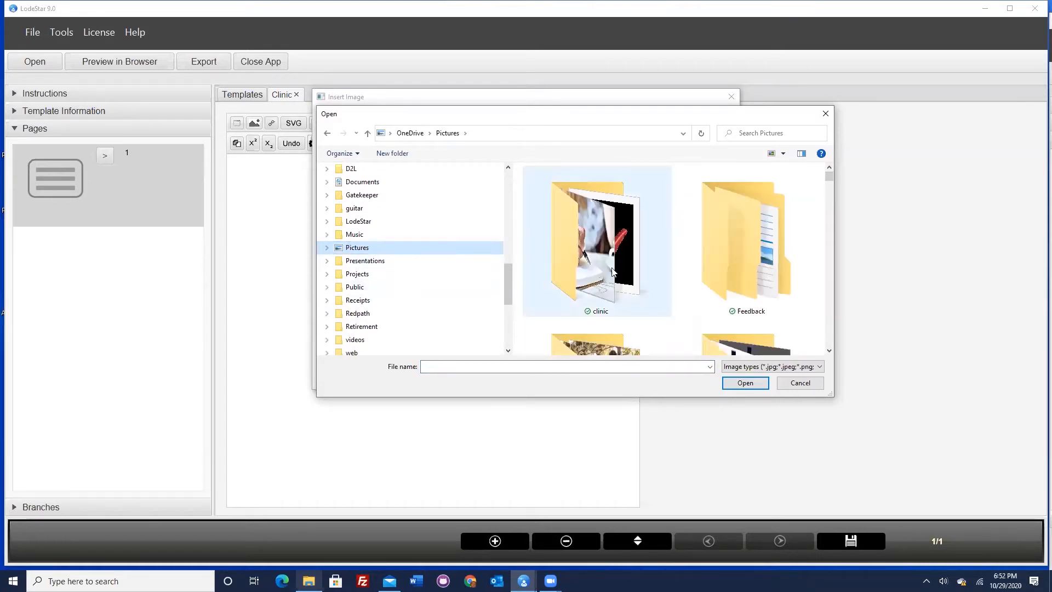
left_click(606, 262)
double_click(606, 262)
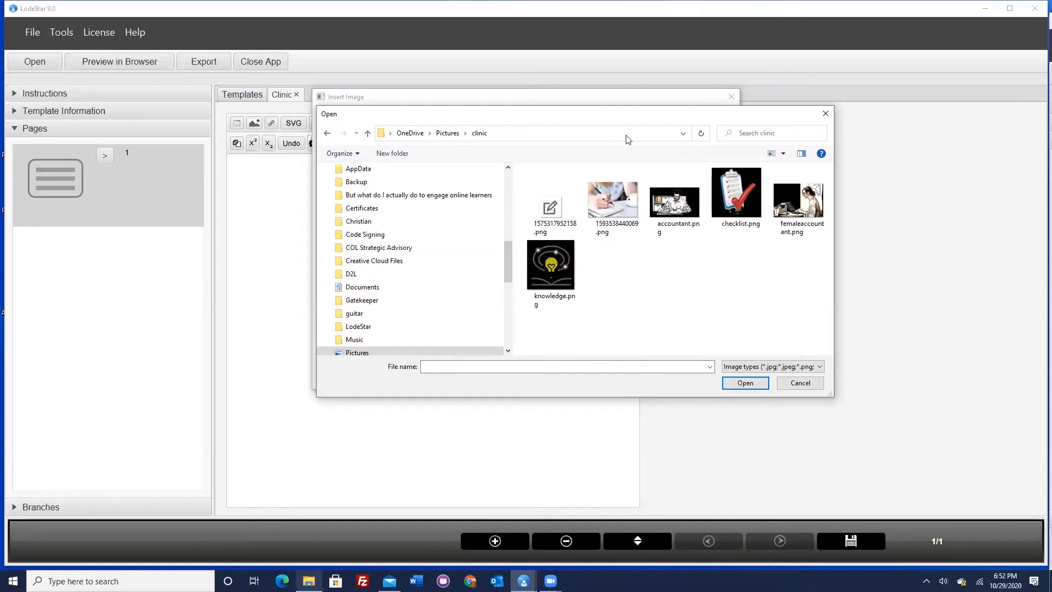
left_click(618, 205)
left_click(740, 384)
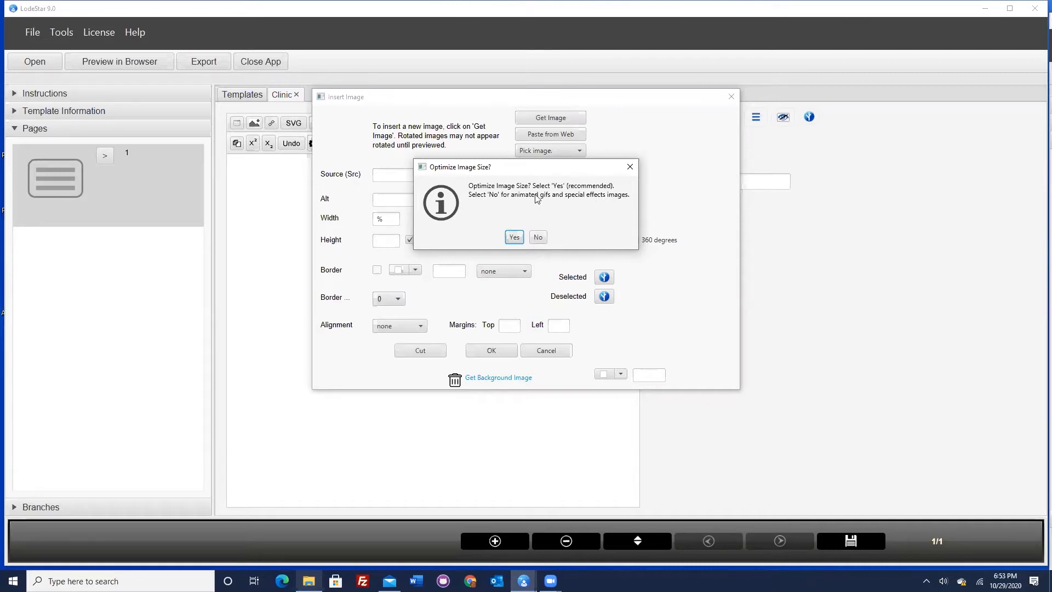
left_click(514, 238)
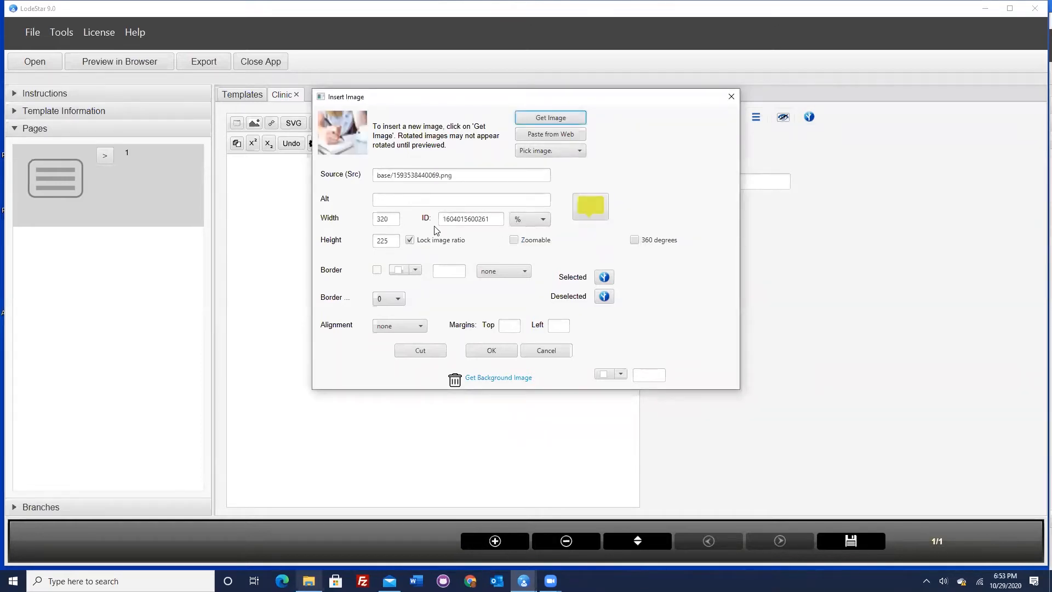
Give the image the alt text "Decorative Image" and a width of 50%, and insert it on the page
left_click(407, 200)
type("Deco")
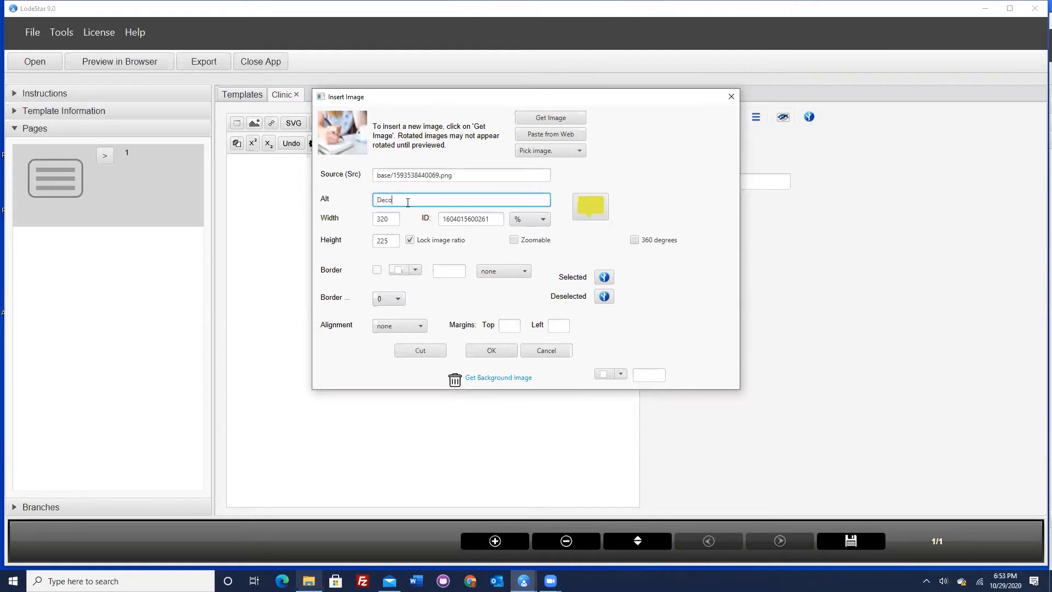
type("rative Image")
left_click(390, 218)
left_click(394, 239)
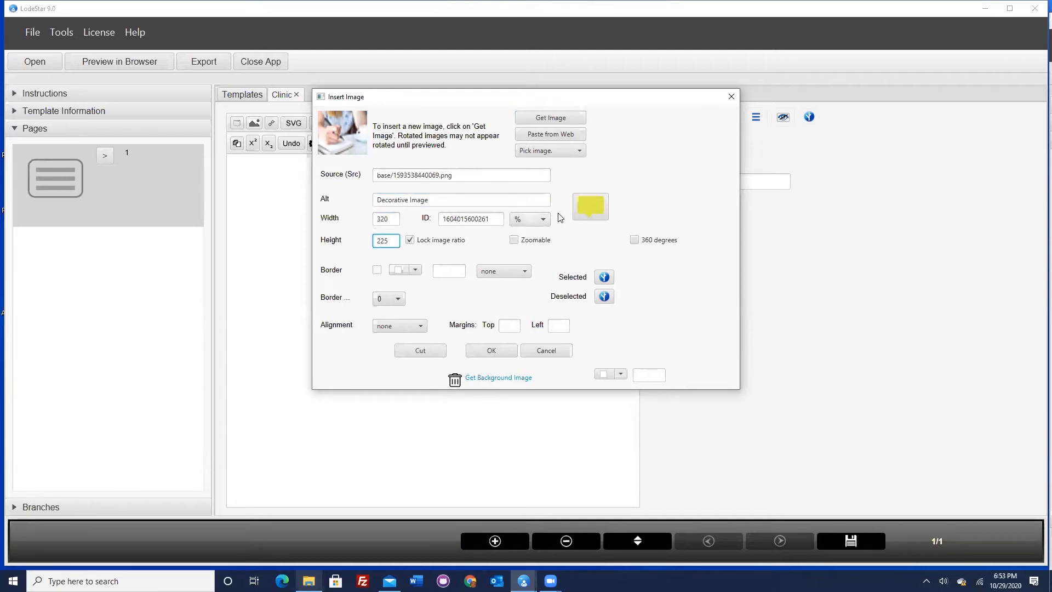
left_click(539, 220)
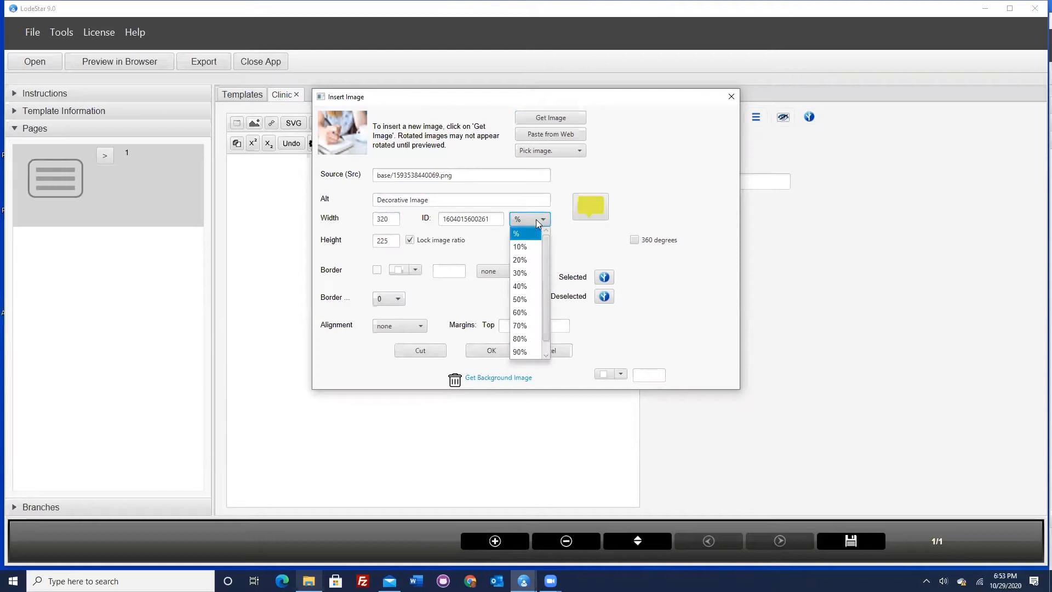
left_click(524, 300)
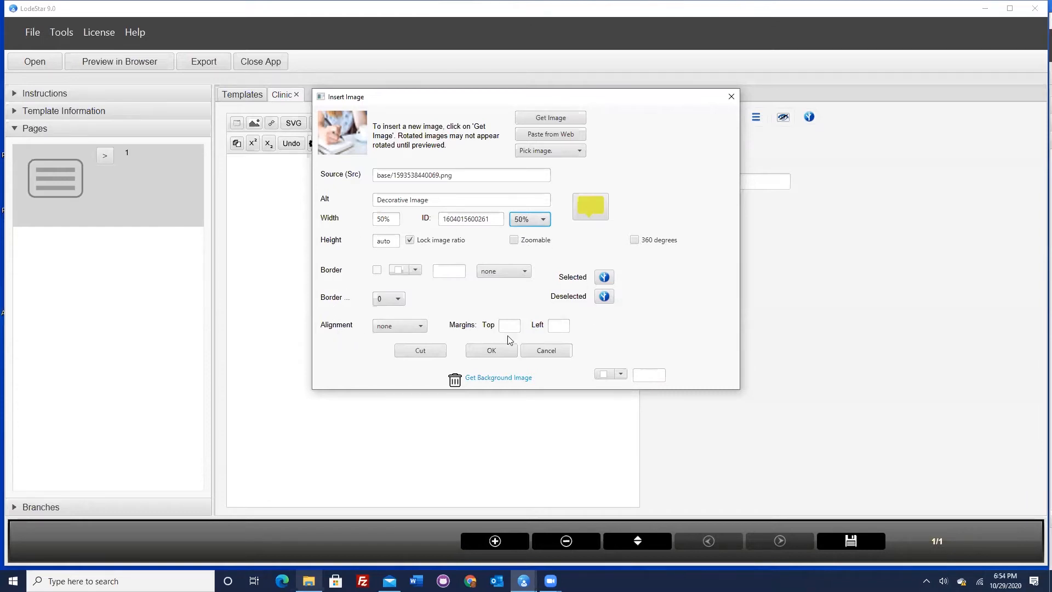
left_click(501, 350)
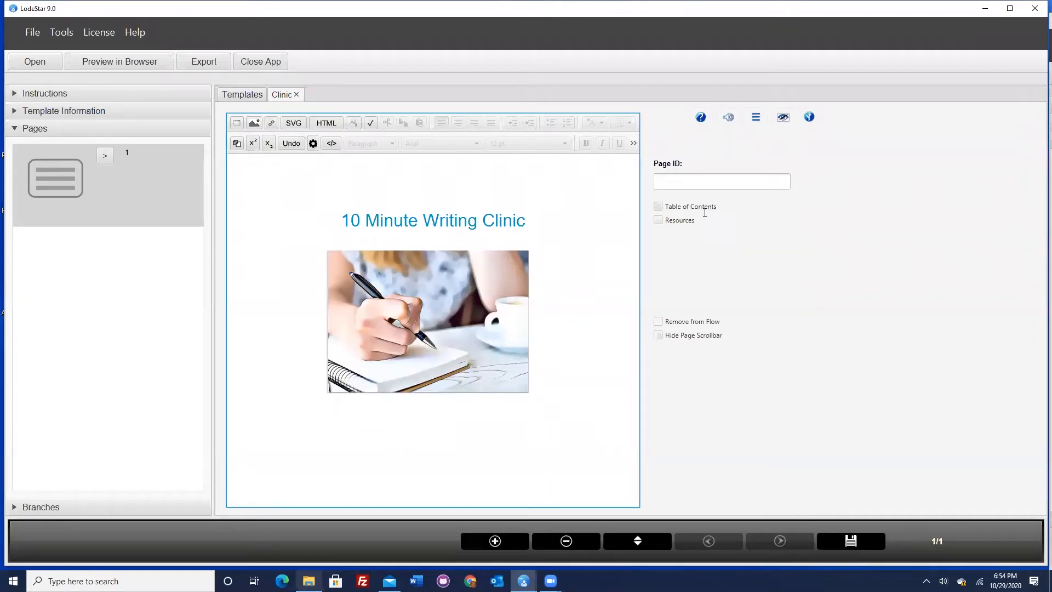
Set the first page's ID to Title
left_click(704, 184)
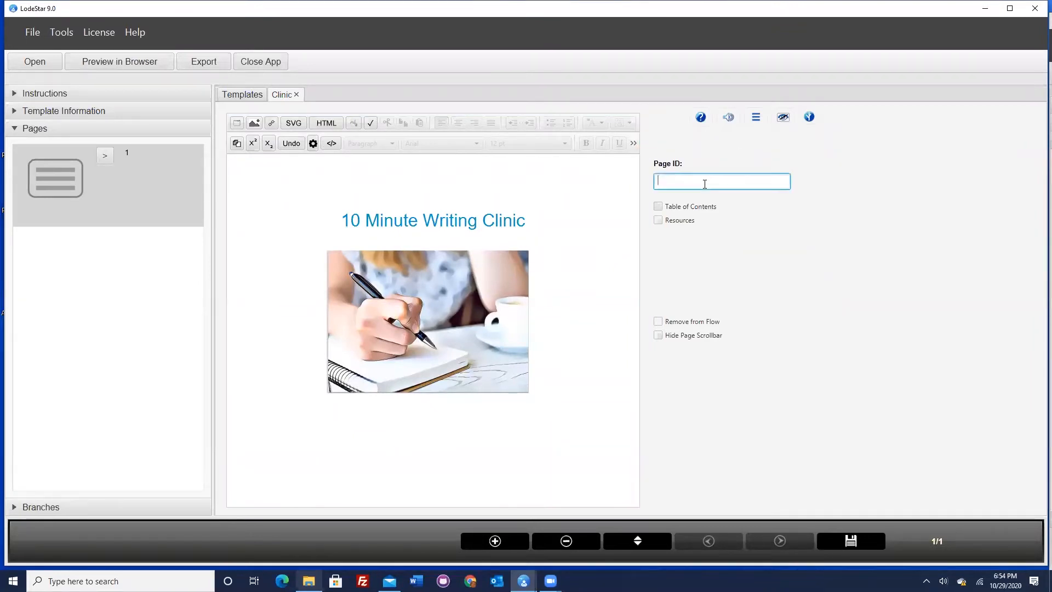
type("Title")
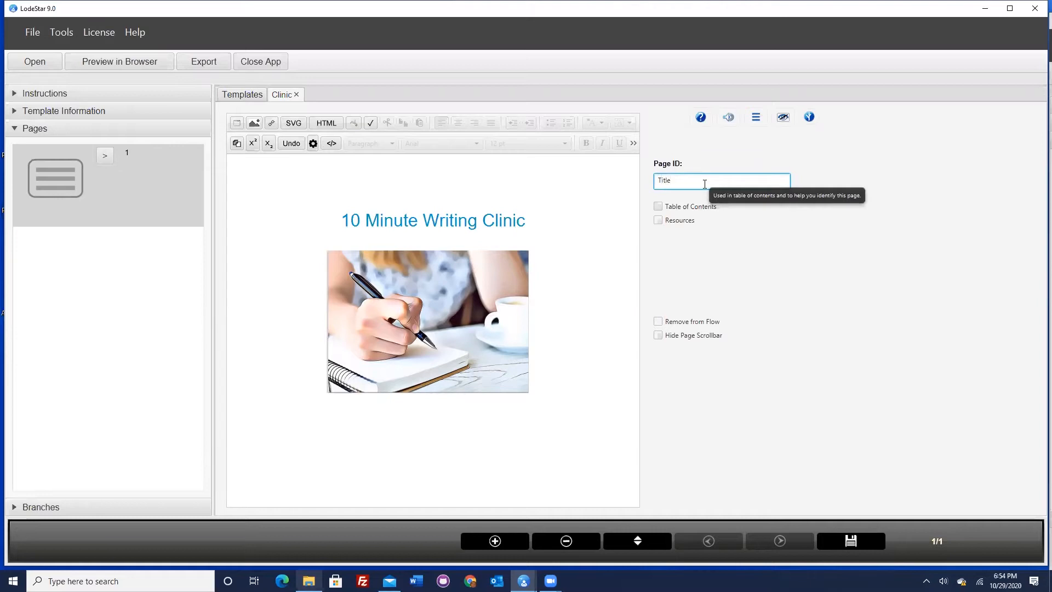
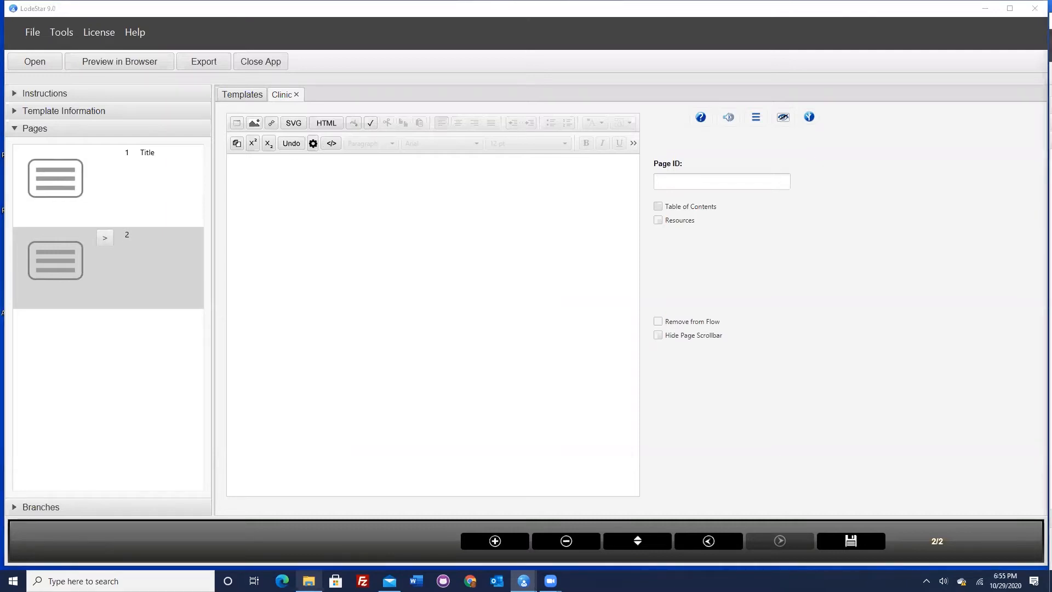
Add the heading "Clinic Instructions" to the second page
left_click(435, 196)
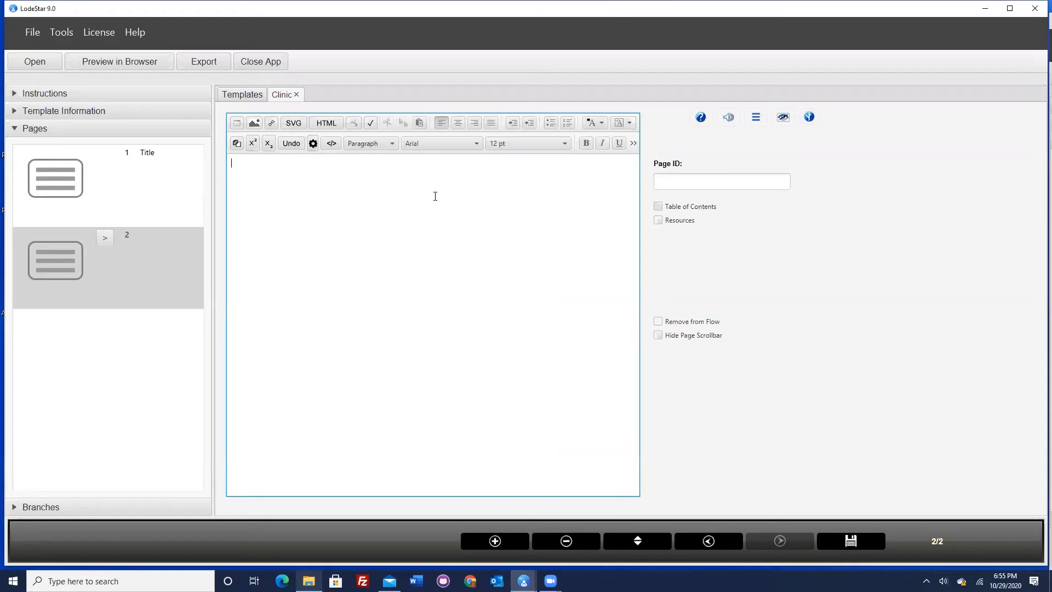
type("Clinic Instructions")
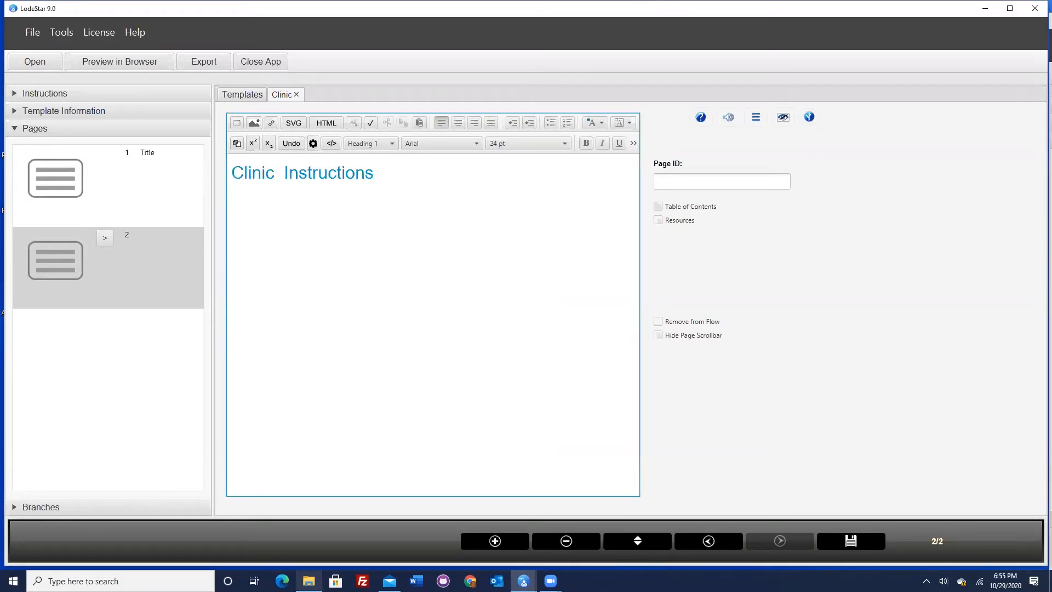
key("alt+Tab")
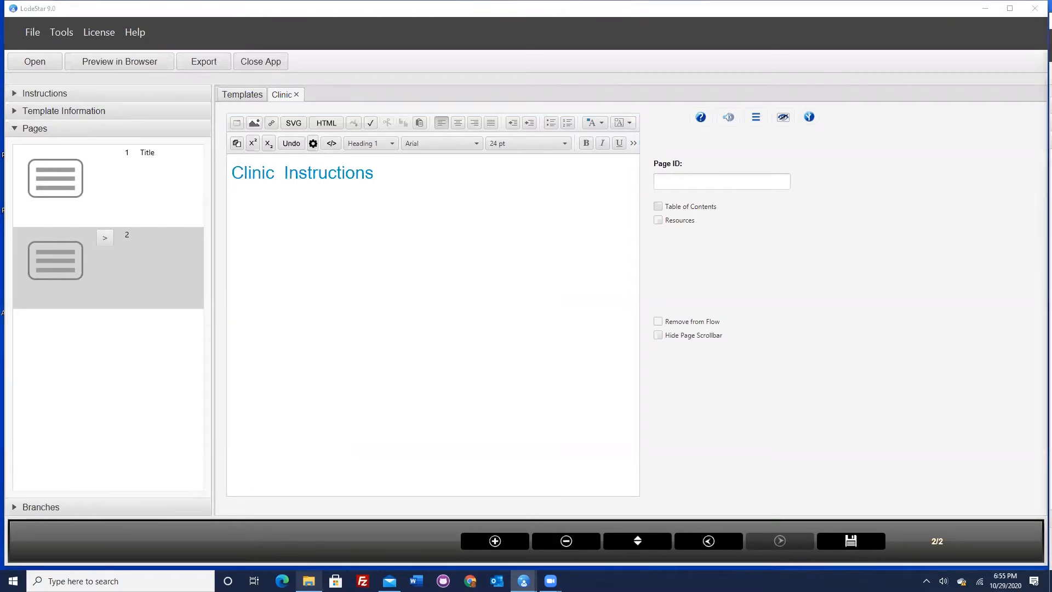
Below the heading, add "Try your hand at selecting the correctly written sentence in each of the examples that follow."
left_click(281, 215)
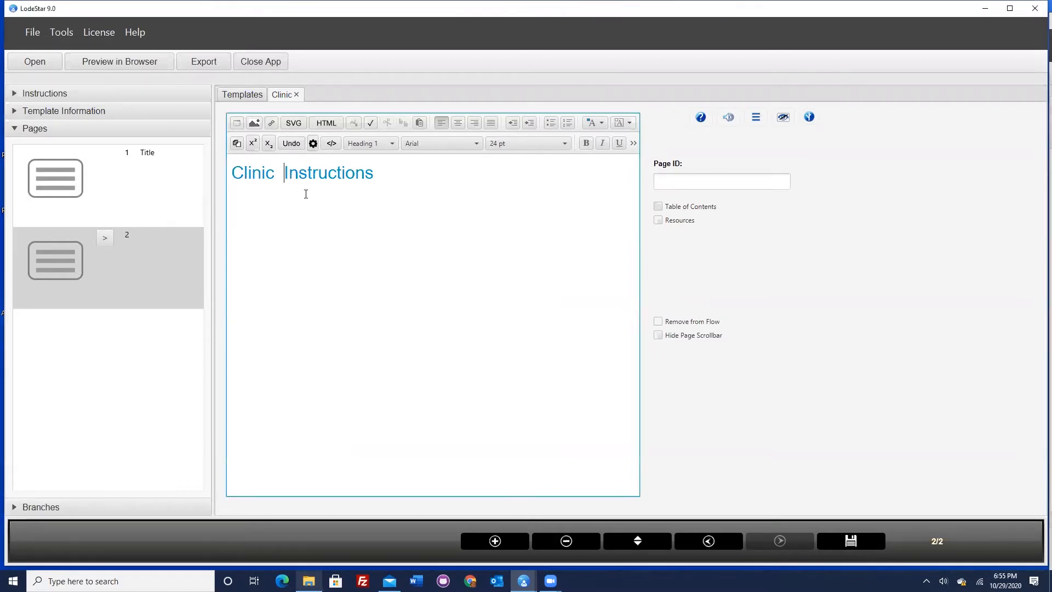
left_click(387, 174)
key("Return")
type("Try your hand at selecting the correctly written sentence in each of the examples that follow.")
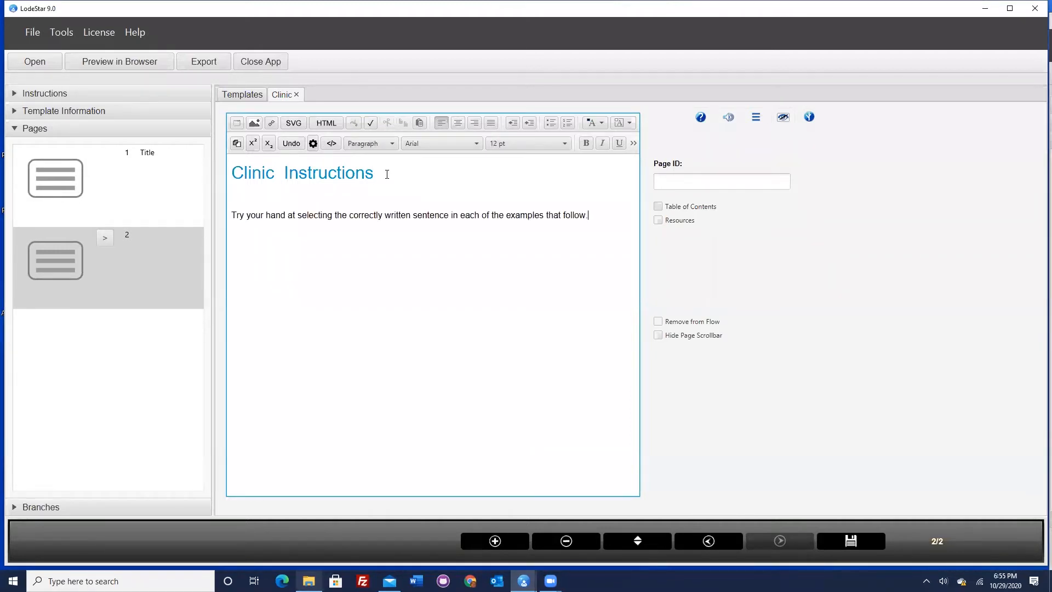
Load checklist.png from the Pictures clinic folder as a new image before the instruction sentence, with its size optimized
left_click(518, 222)
left_click(232, 215)
left_click(254, 123)
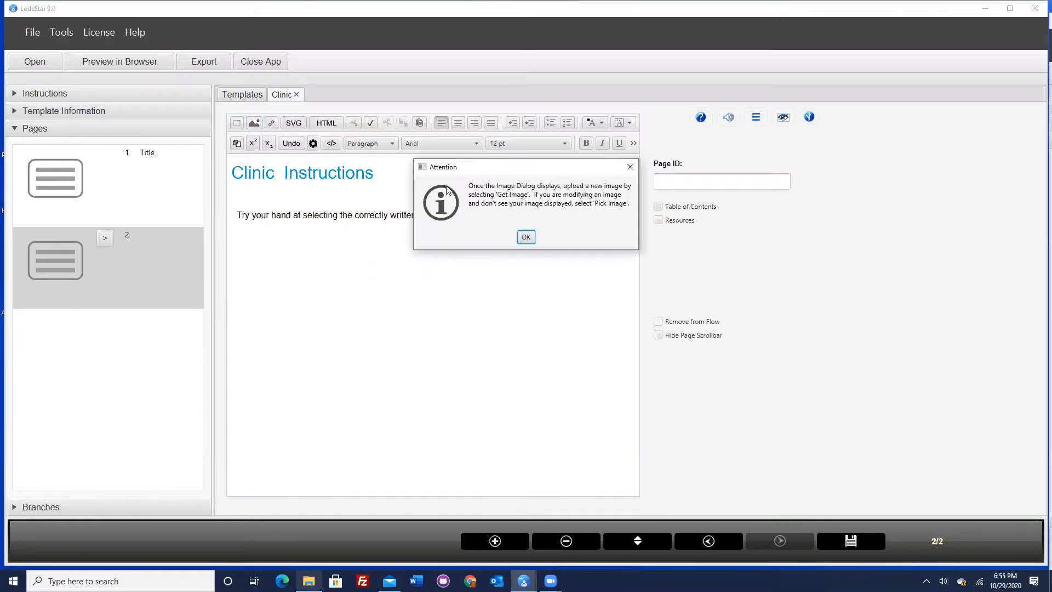
left_click(526, 237)
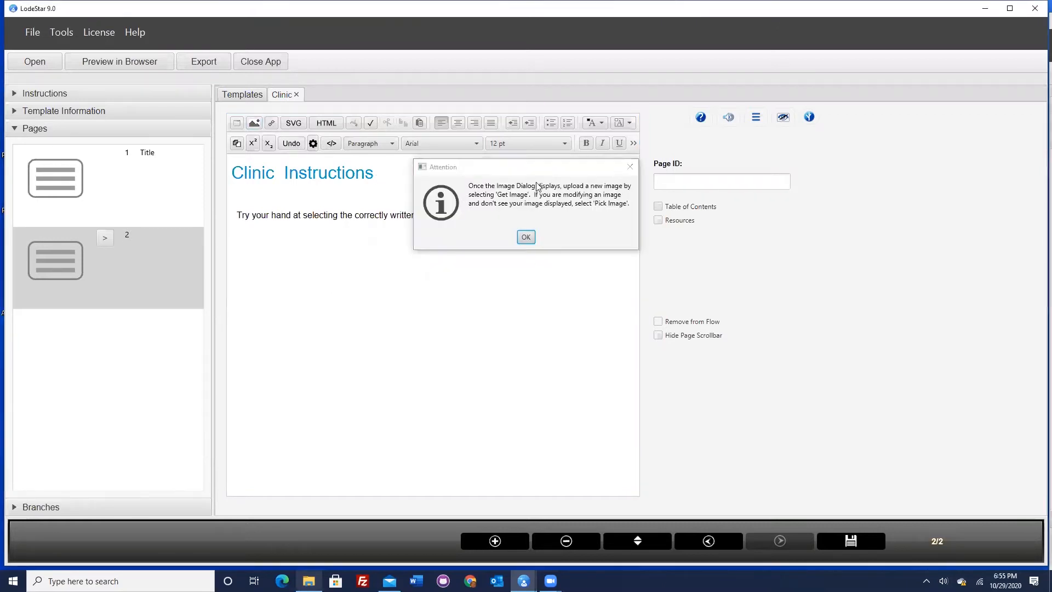
left_click(542, 120)
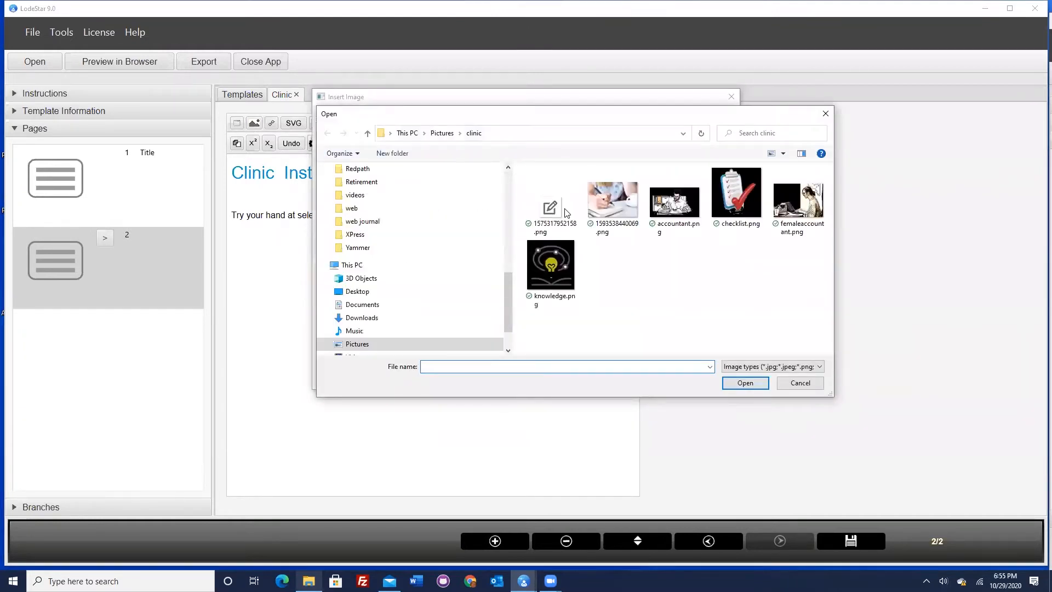
left_click(744, 214)
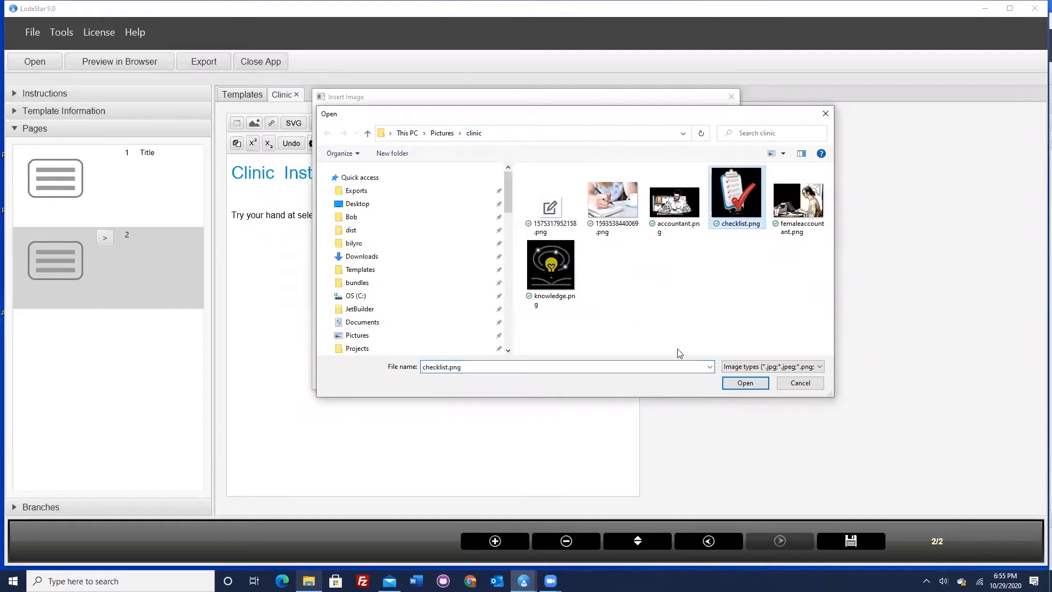
left_click(745, 383)
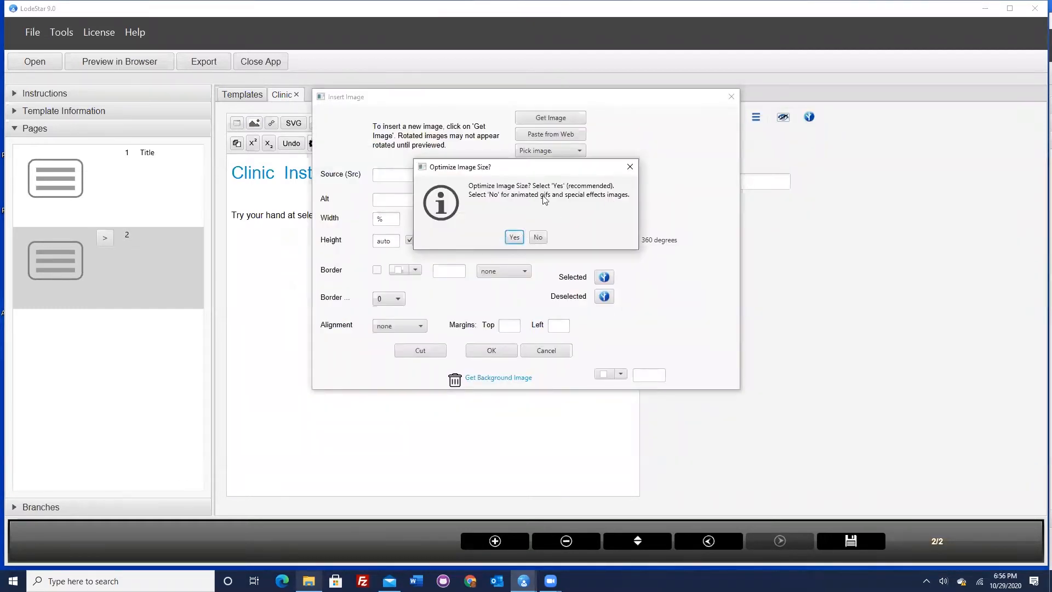
left_click(516, 239)
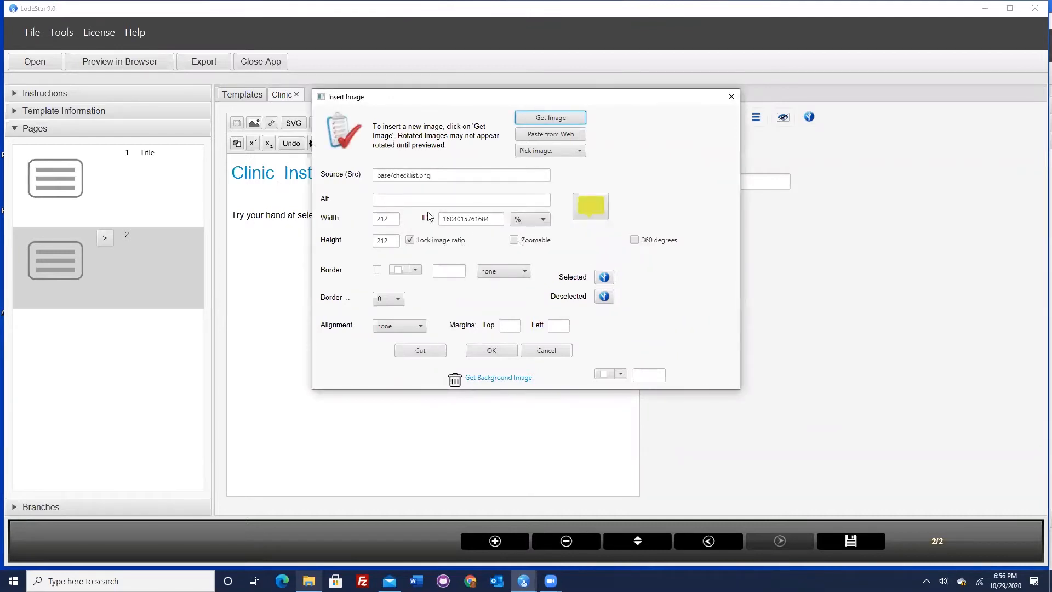
Set the checklist image's width to 30% and insert it on the page
left_click(530, 219)
left_click(525, 279)
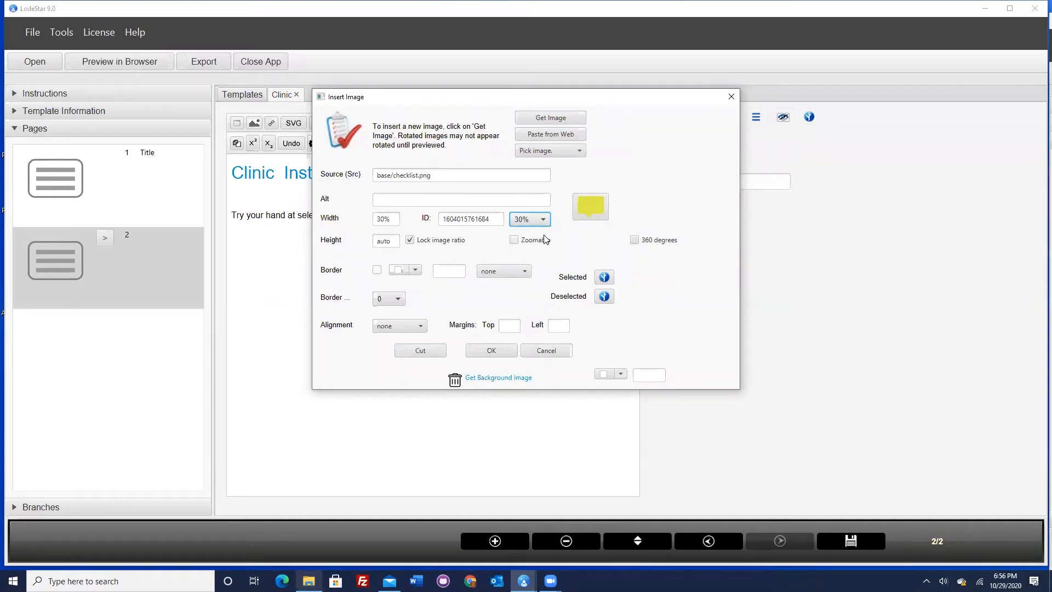
left_click(495, 352)
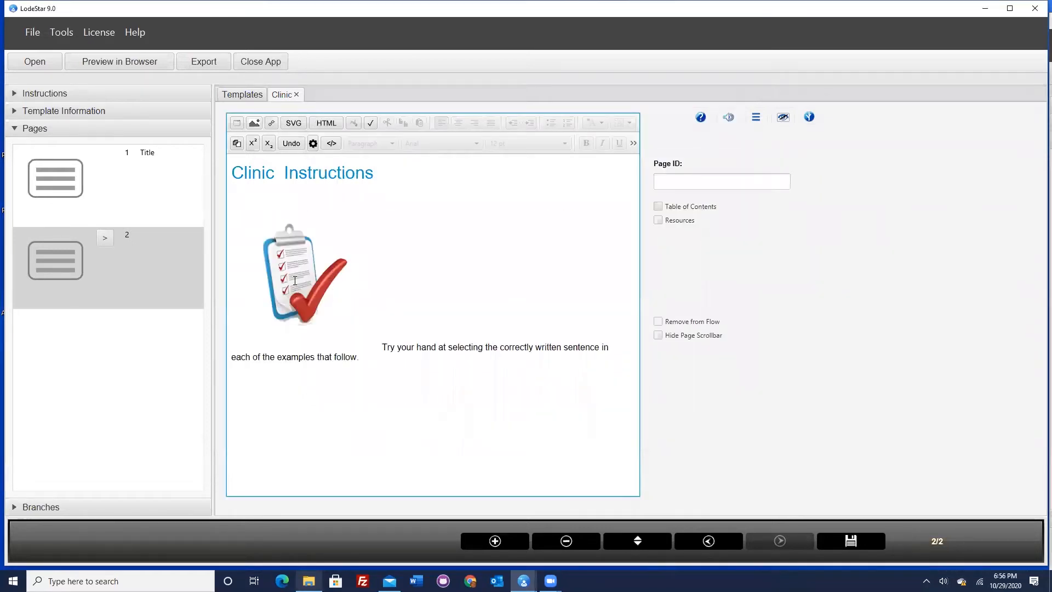
Align the checklist image left and move the instruction sentence beside it down by two lines
double_click(295, 280)
left_click(392, 325)
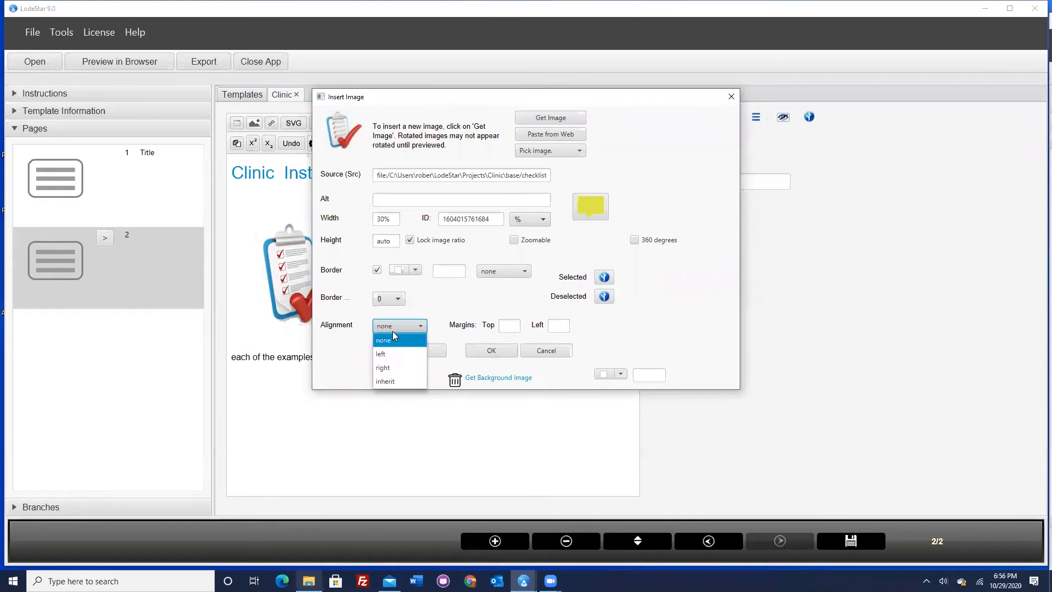
left_click(388, 355)
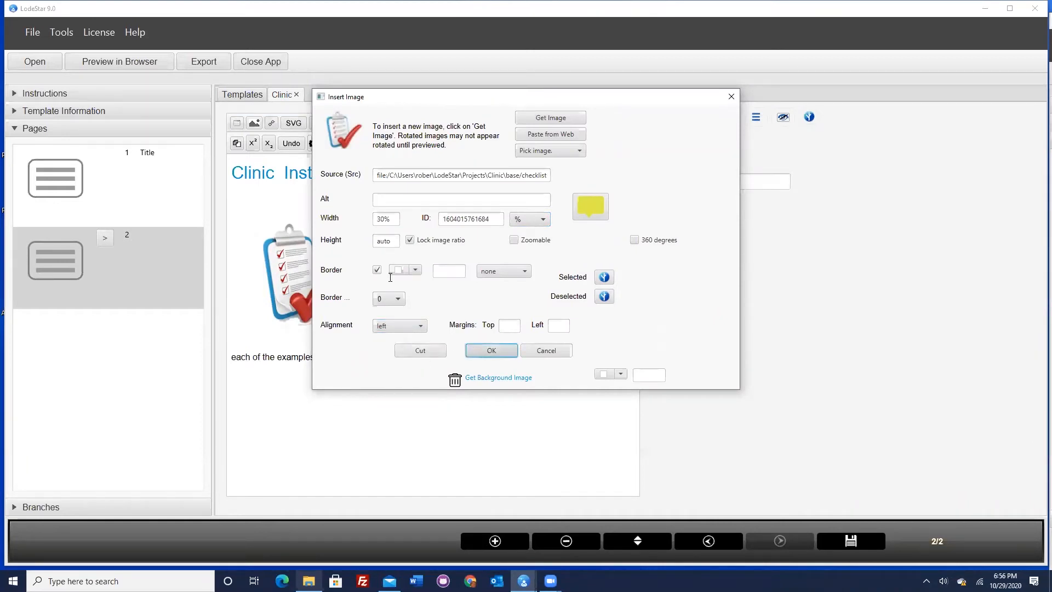
left_click(491, 351)
left_click(378, 216)
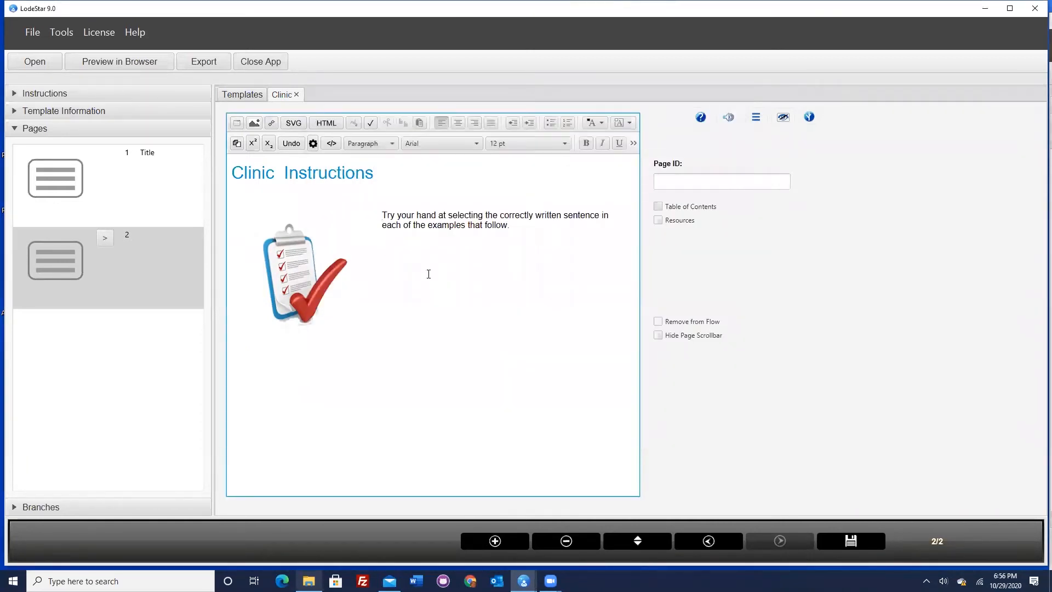
key("Return")
key("Return")
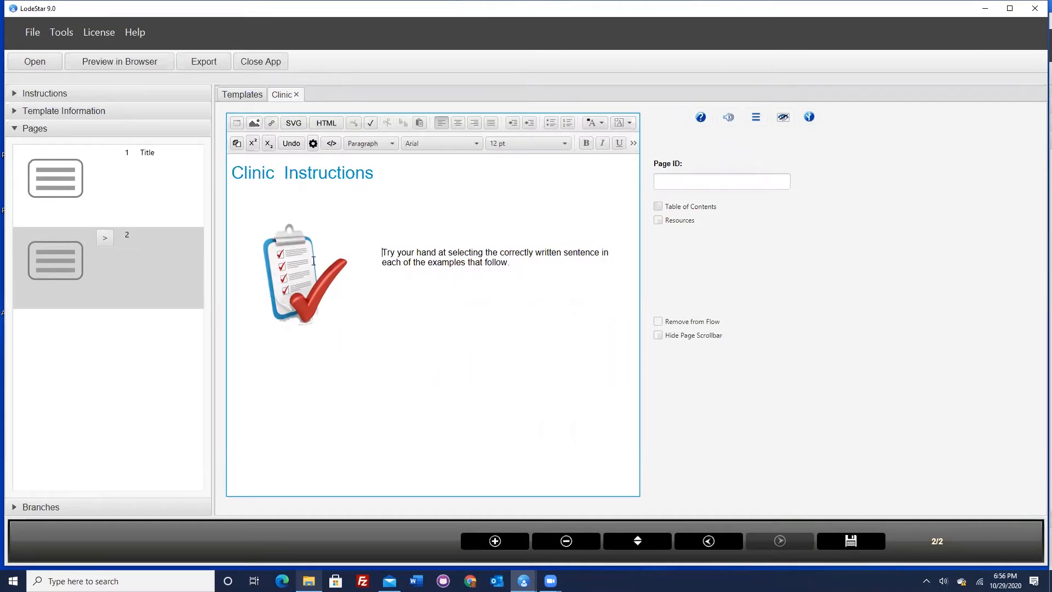
Set the second page's ID to Instructions and save the project
left_click(681, 191)
type("Instructions")
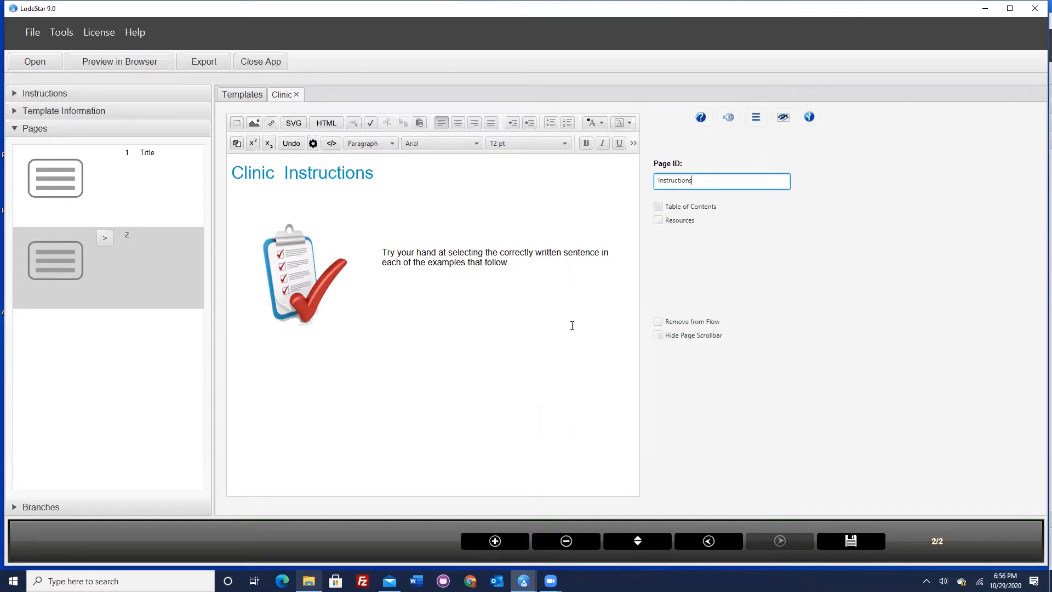
left_click(858, 544)
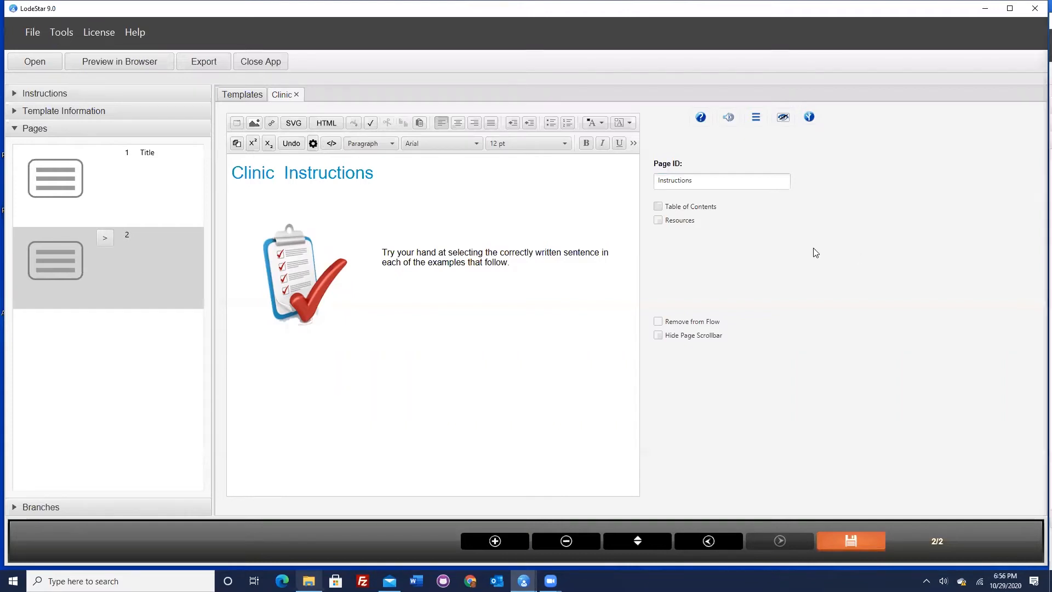
Add a third page and change its page type to Gate
left_click(499, 540)
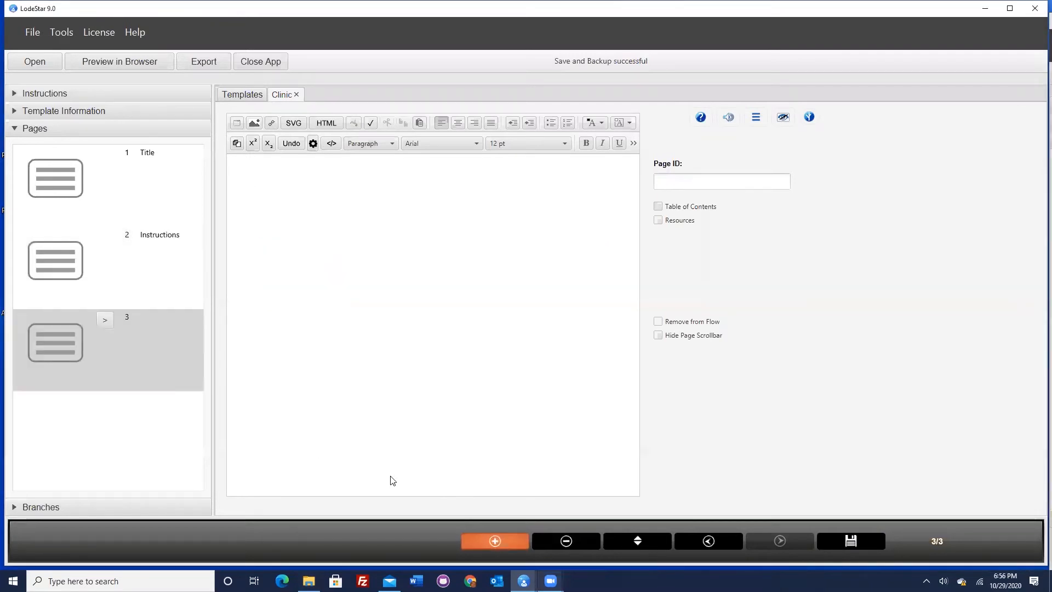
left_click(104, 320)
mouse_move(377, 108)
left_mouse_down()
mouse_move(380, 141)
mouse_move(378, 123)
left_mouse_up()
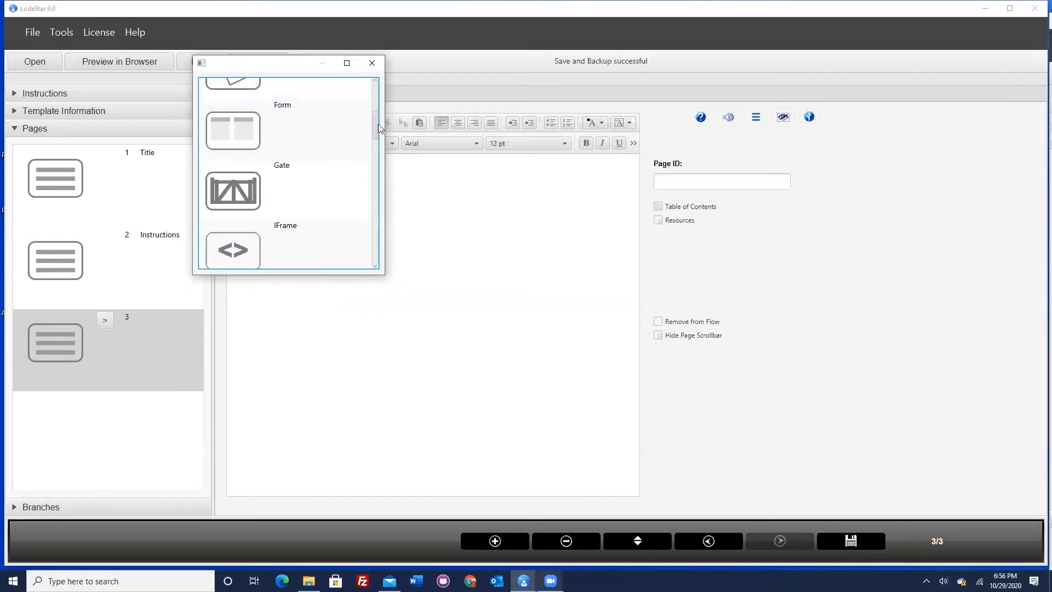
left_click(244, 185)
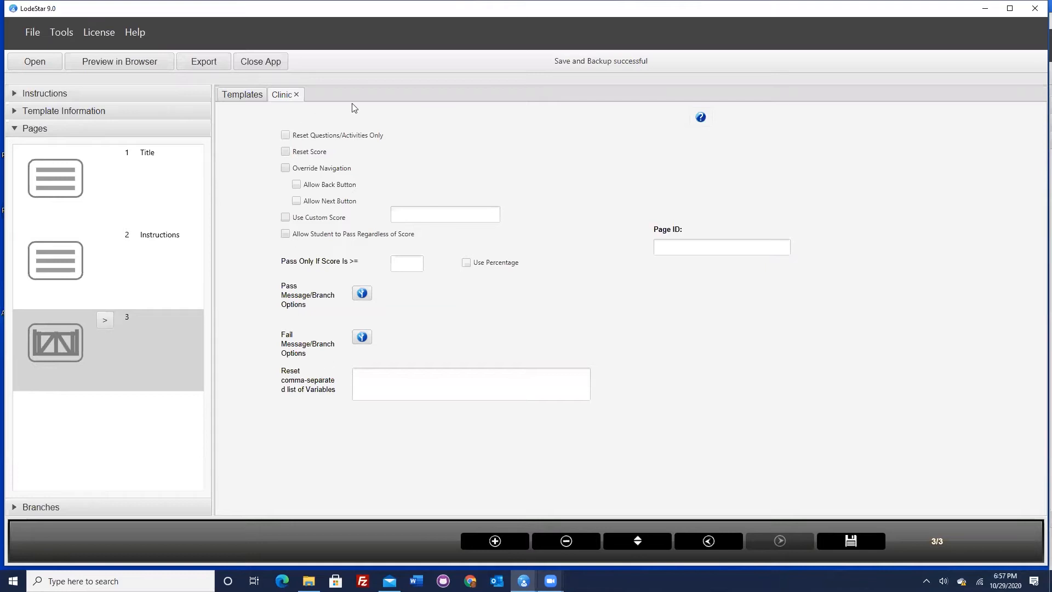
Set the gate to reset questions/activities only, allow students to pass regardless of score, and use a passing score of 0
left_click(286, 136)
left_click(285, 235)
left_click(406, 265)
type("0")
Set the gate's pass branch option to Go to Next Page and save it
left_click(361, 293)
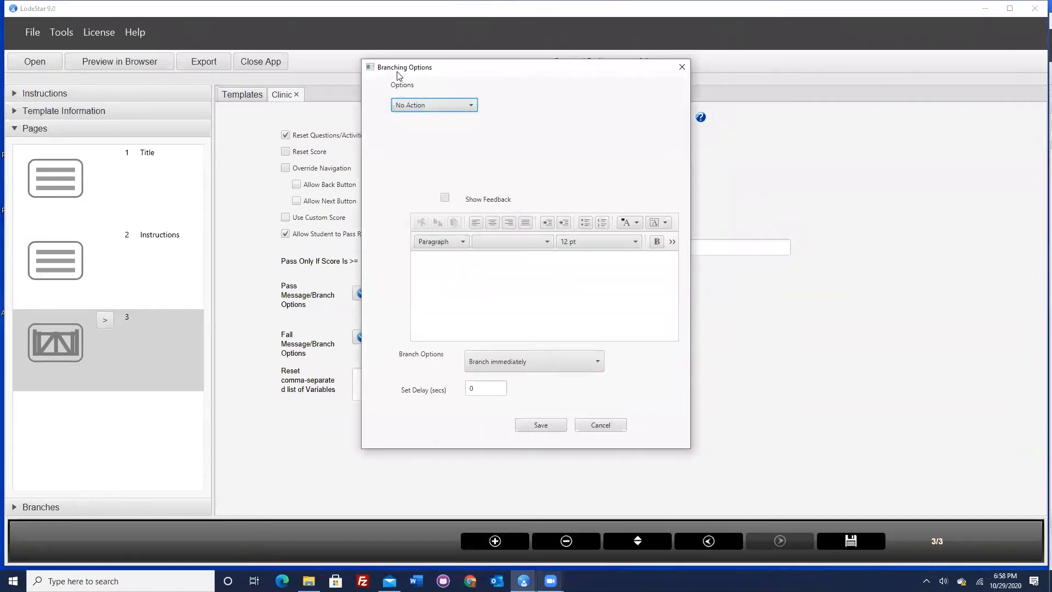
left_click(422, 103)
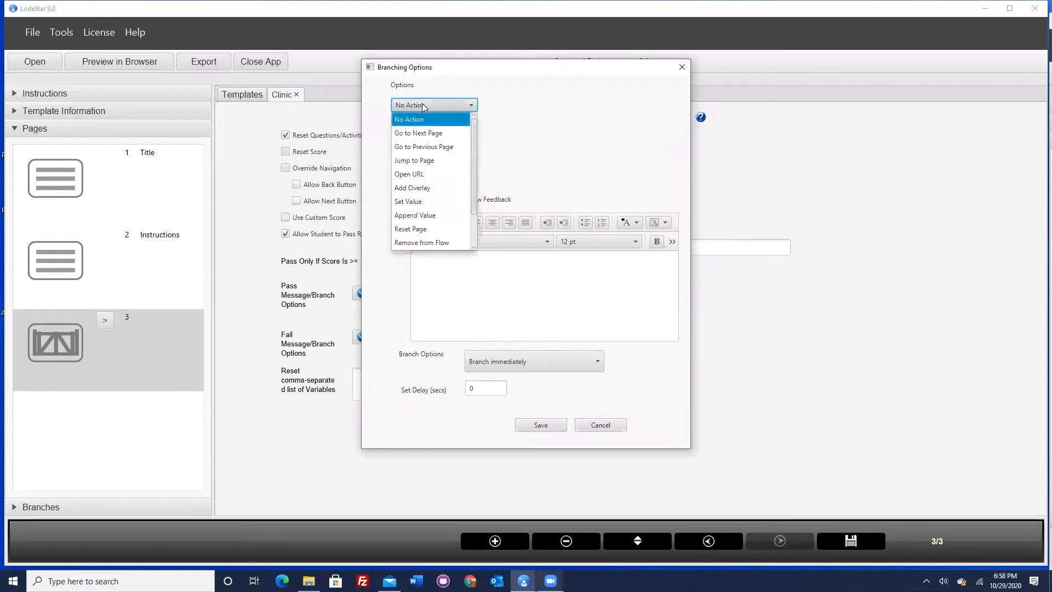
left_click(414, 132)
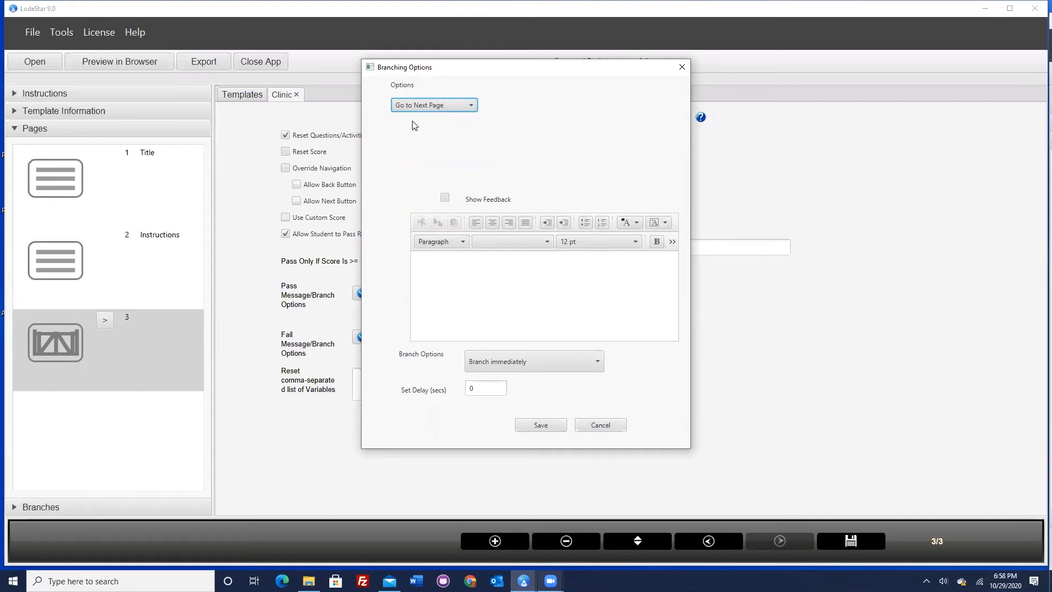
left_click(539, 426)
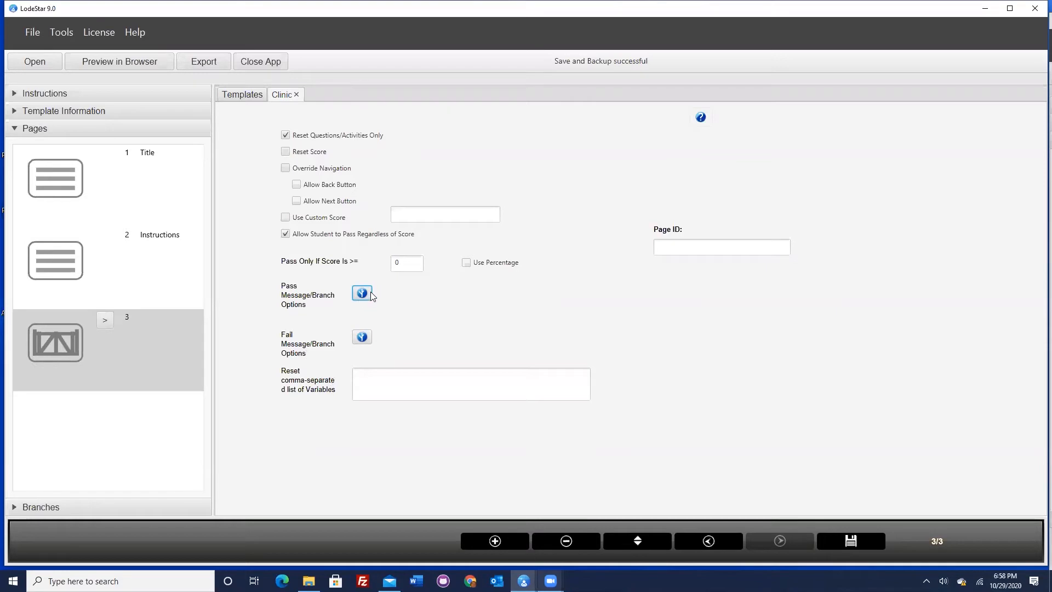
Set the gate page's ID to Starting Gate
left_click(664, 250)
type("Starting")
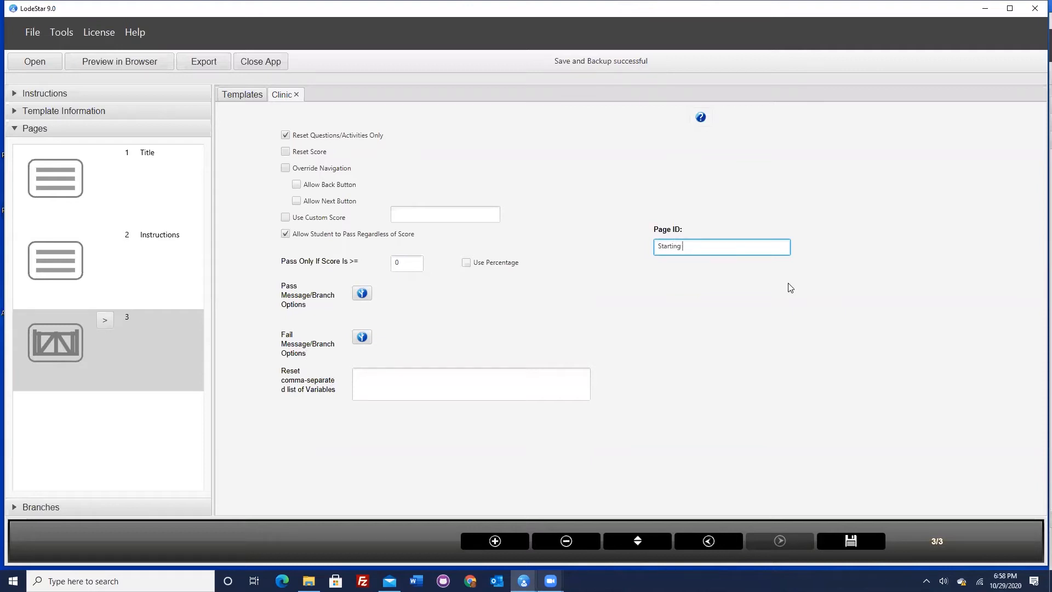
type(" Gatte")
key("BackSpace")
key("BackSpace")
type("e")
Add a fourth page and change its page type to Multiple Choice Question
left_click(497, 539)
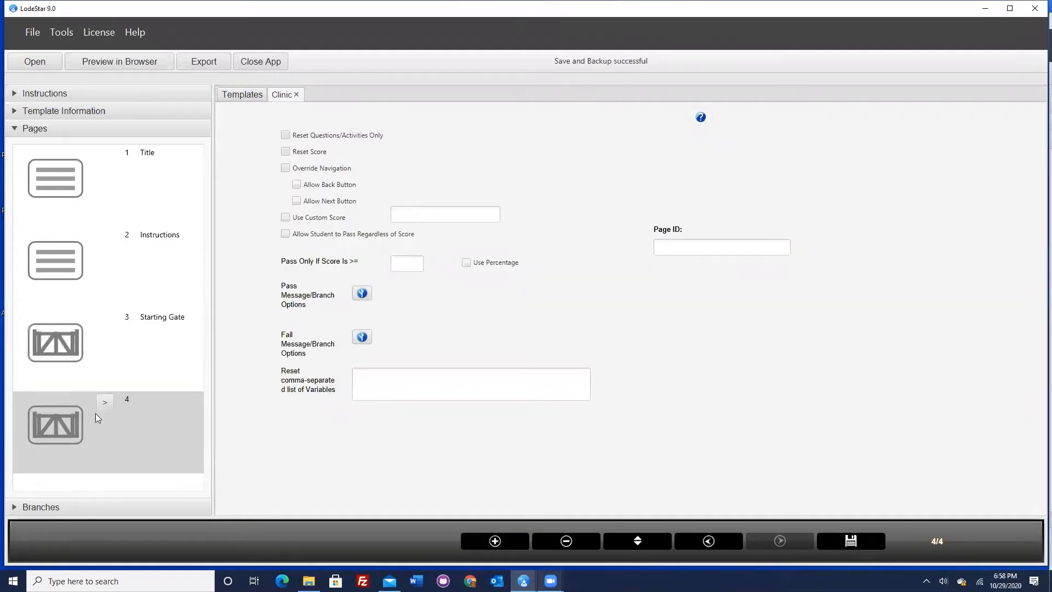
left_click(105, 402)
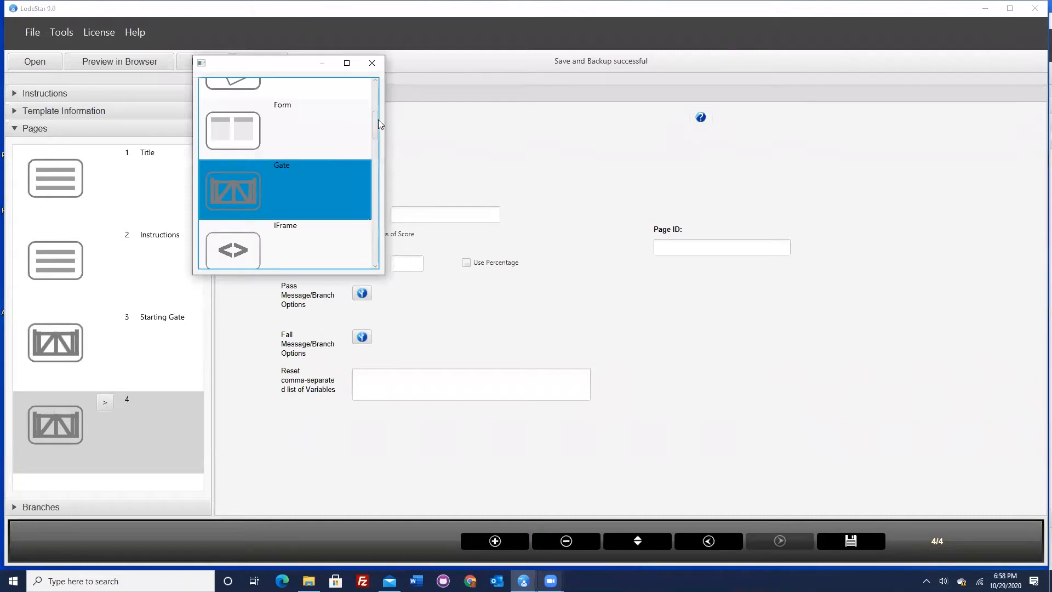
left_click_drag(376, 117, 381, 175)
left_click(277, 186)
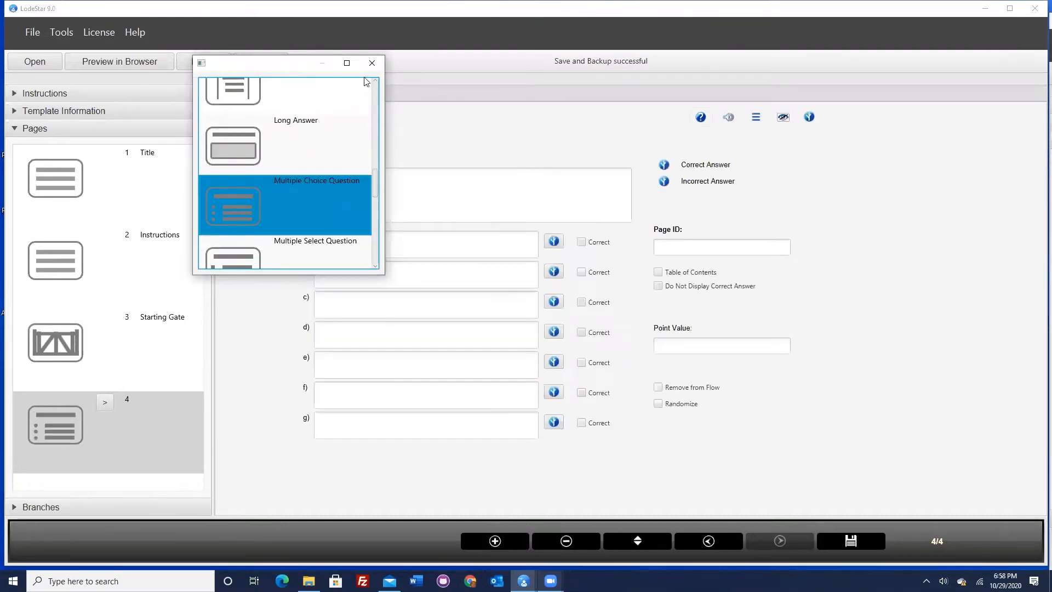
left_click(372, 62)
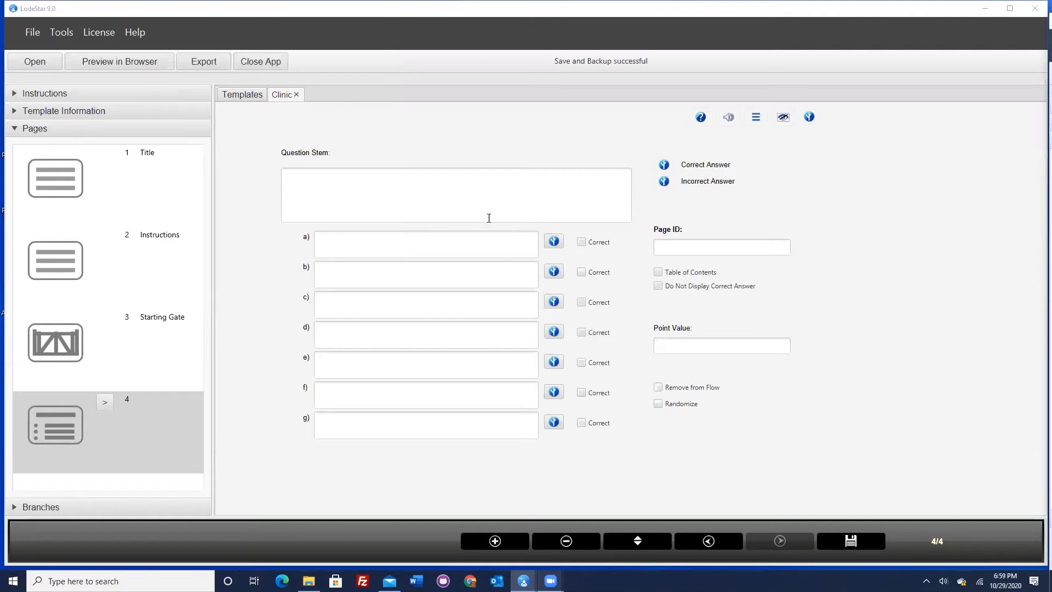
Enter the question stem "Which of following sentences is correctly written?" and answer a) "Upon entering the room, a skeleton caught my eye."
left_click(402, 200)
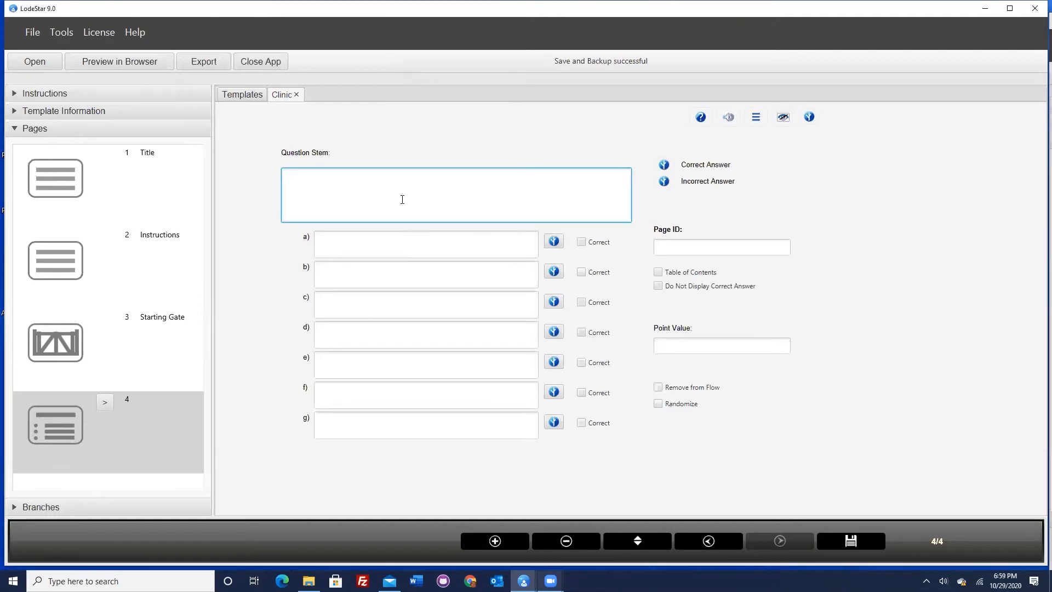
type("Which of following sentences is correctly written?")
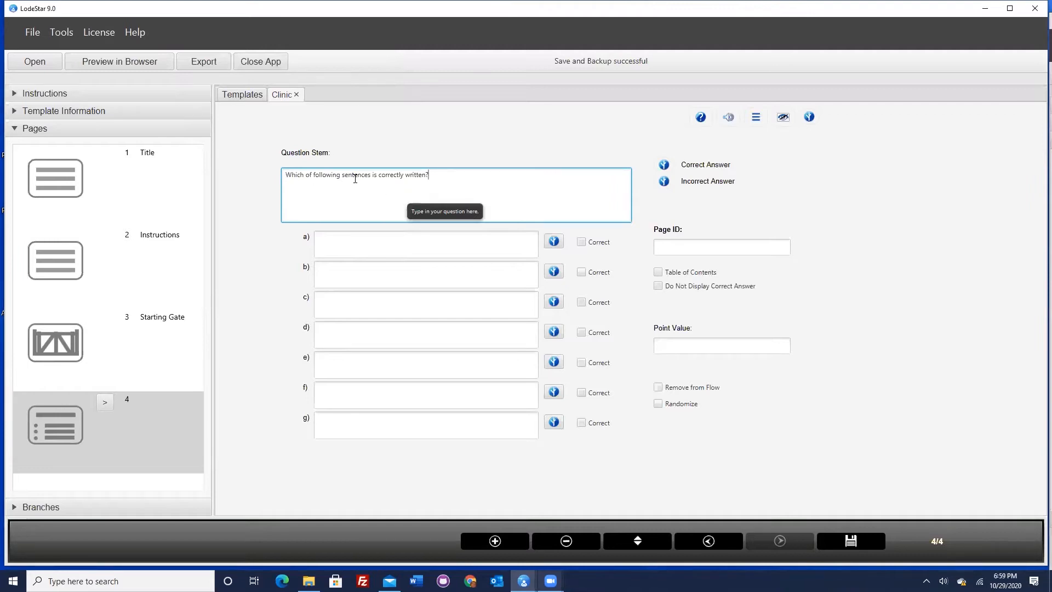
left_click(399, 174)
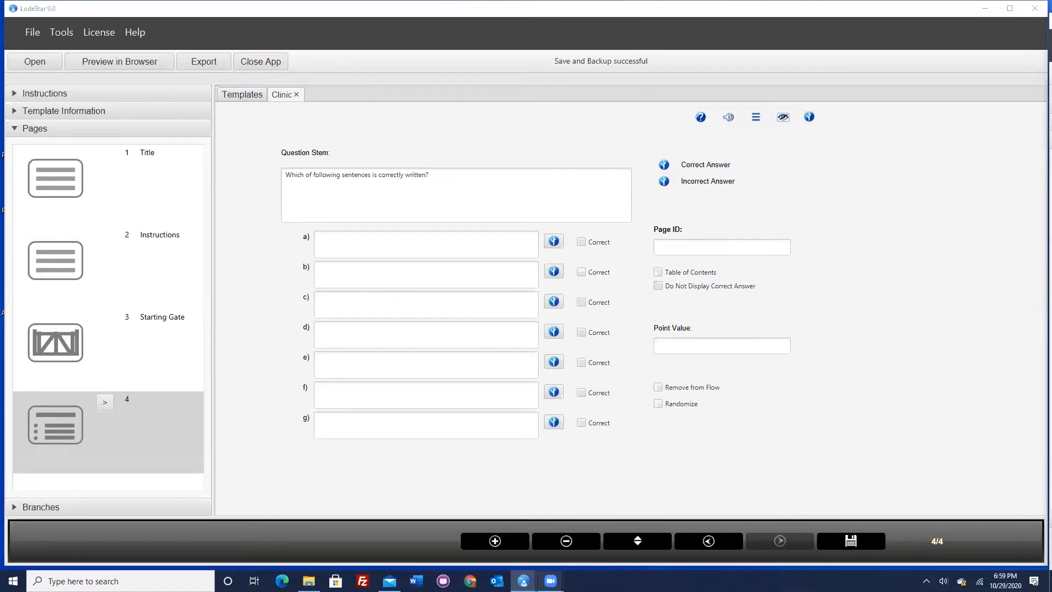
left_click(384, 247)
type("Upon entering the room, a skeleton caught my eye.")
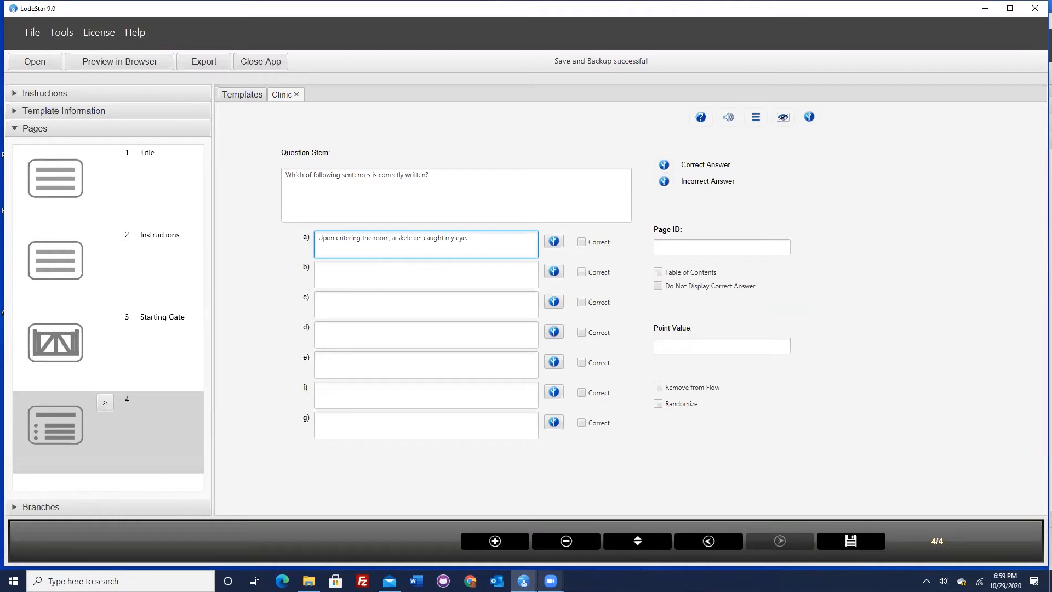
Enter answer b) "Upon entering the room, I saw a skeleton that caught my eye." and mark it as correct
key("alt+Tab")
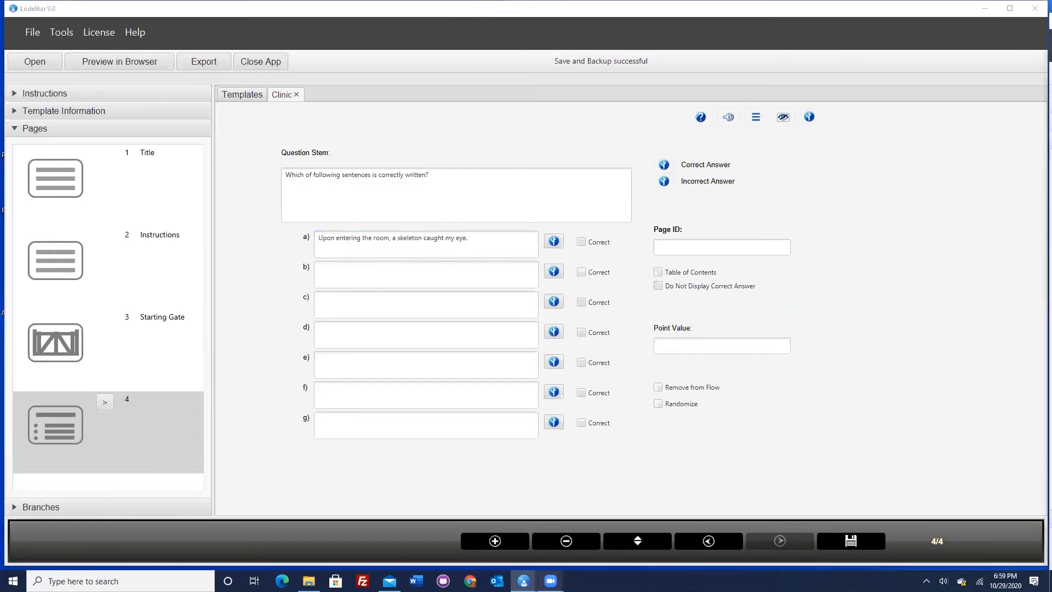
left_click(443, 271)
type("Upon entering the room, I saw a skeleton that caught my eye.")
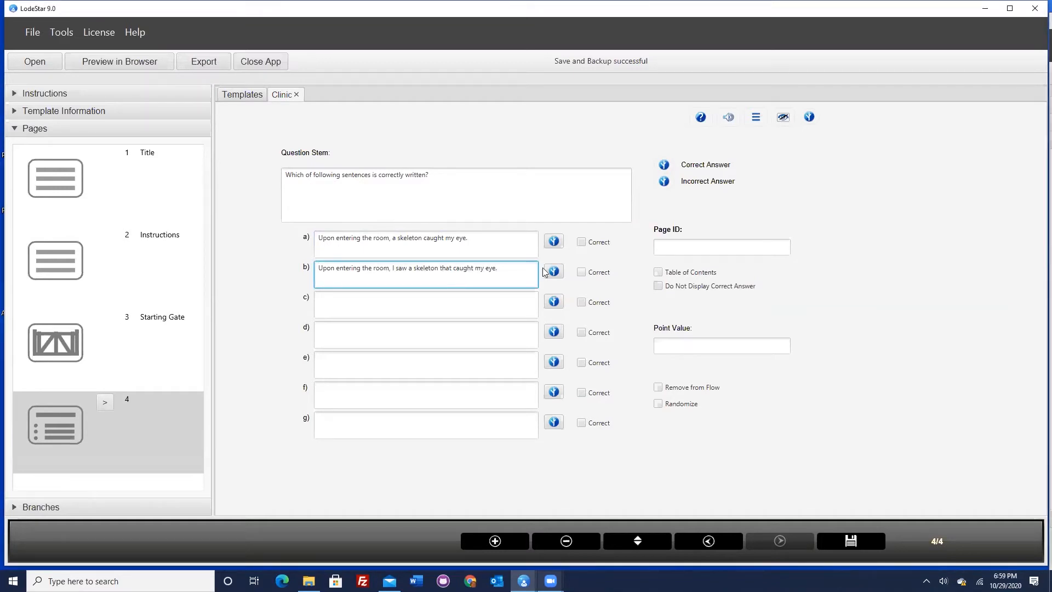
left_click(581, 273)
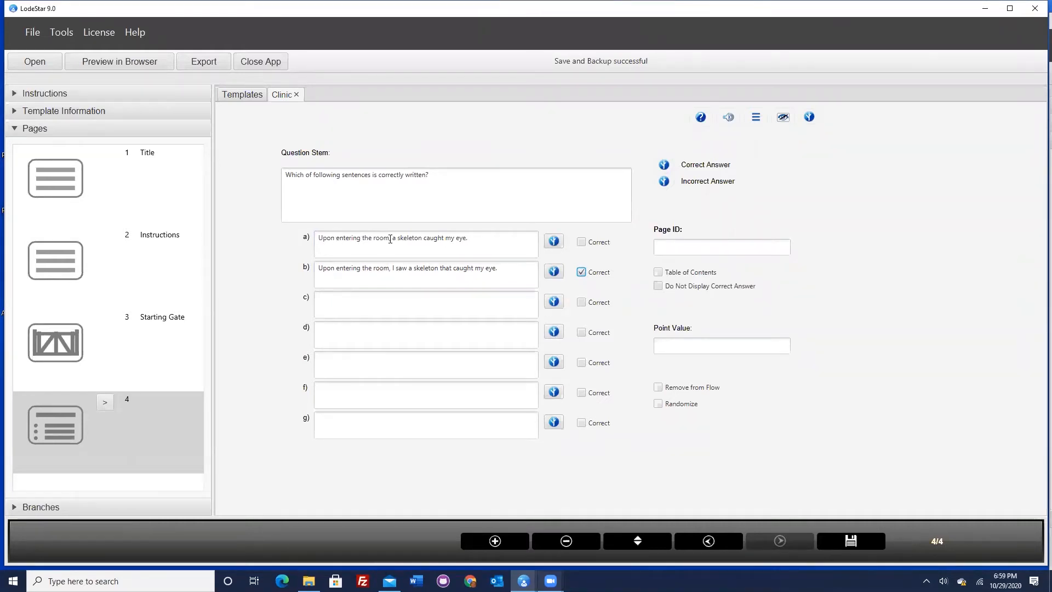
left_click(554, 241)
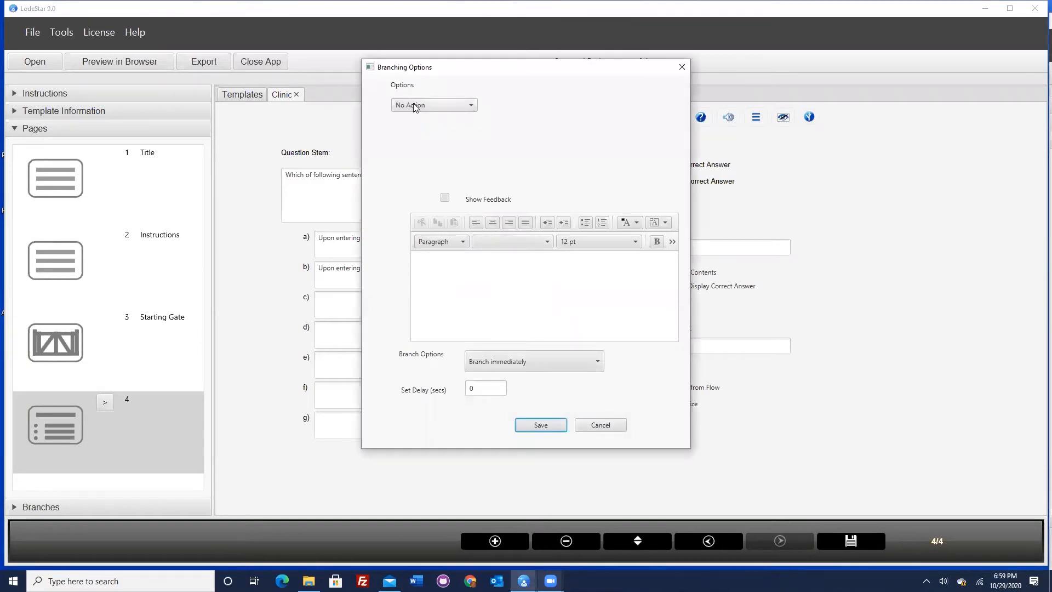
left_click(603, 425)
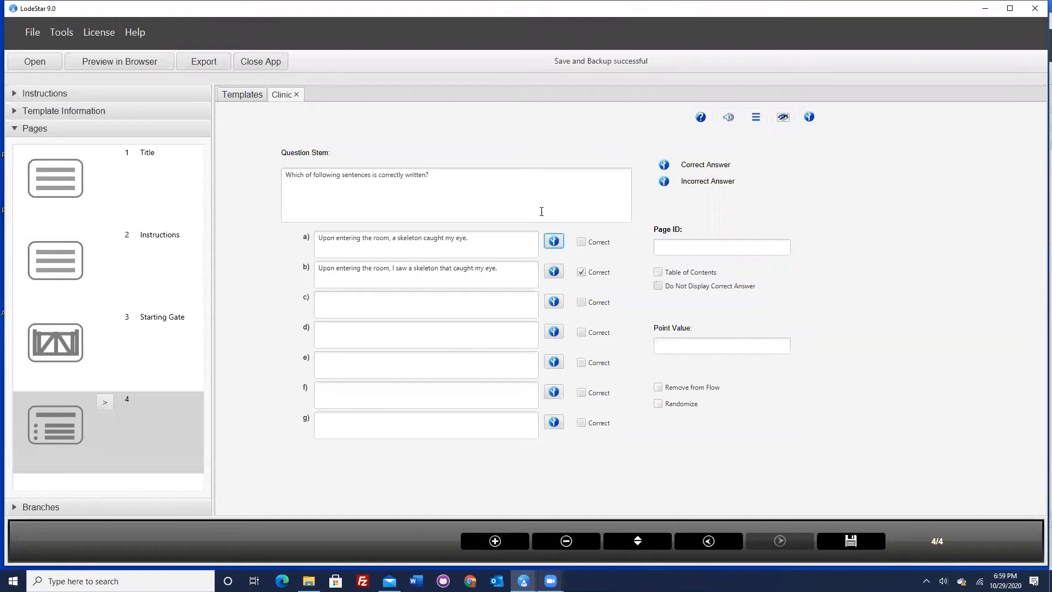
left_click(483, 241)
left_click(498, 266)
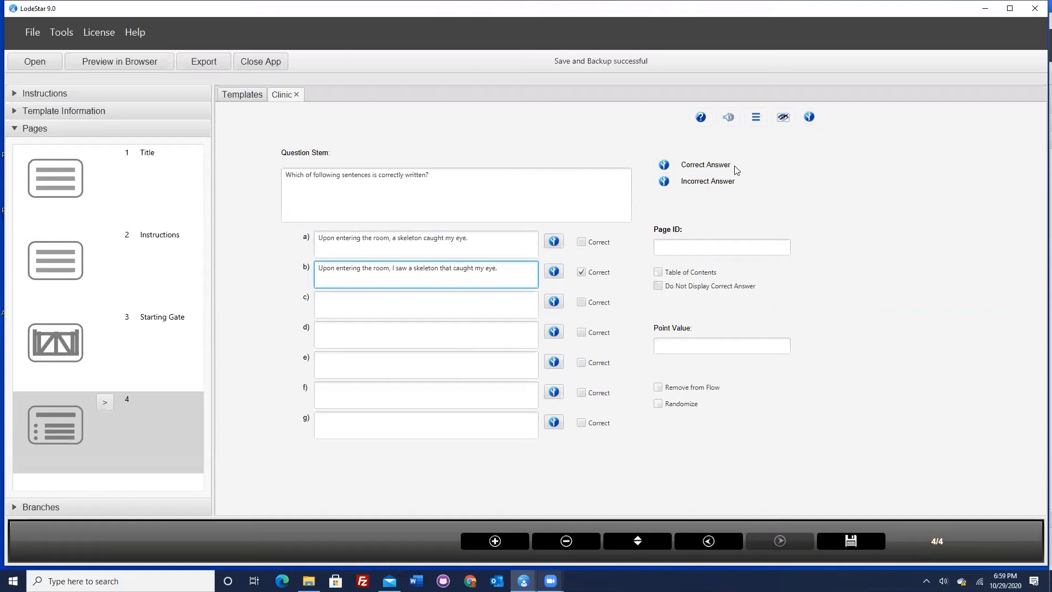
Set the question's page-level branch option for a correct answer to Remove from Flow and save it
left_click(664, 165)
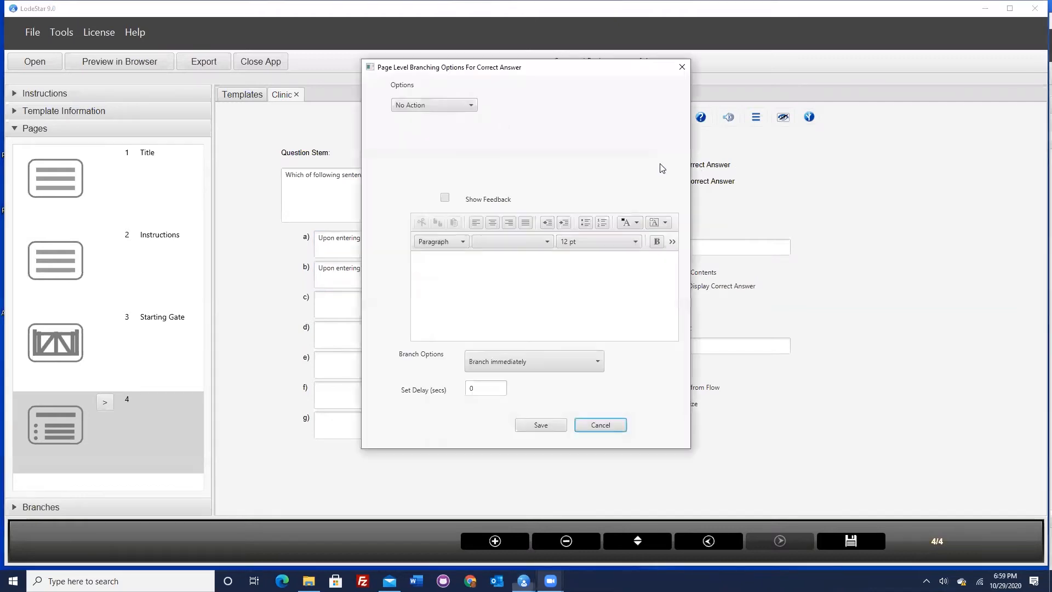
left_click(402, 105)
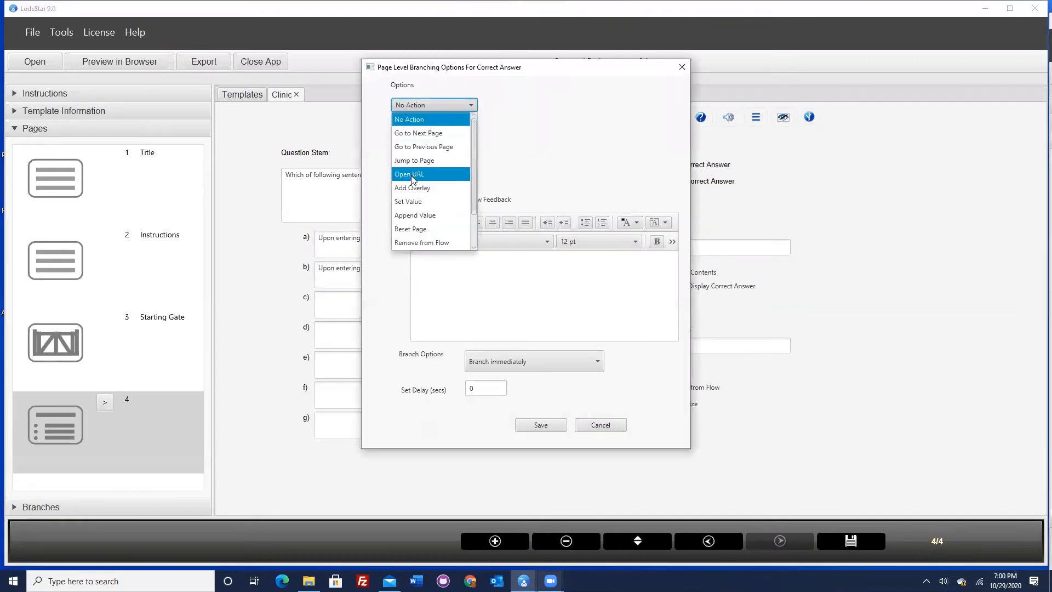
left_click(412, 243)
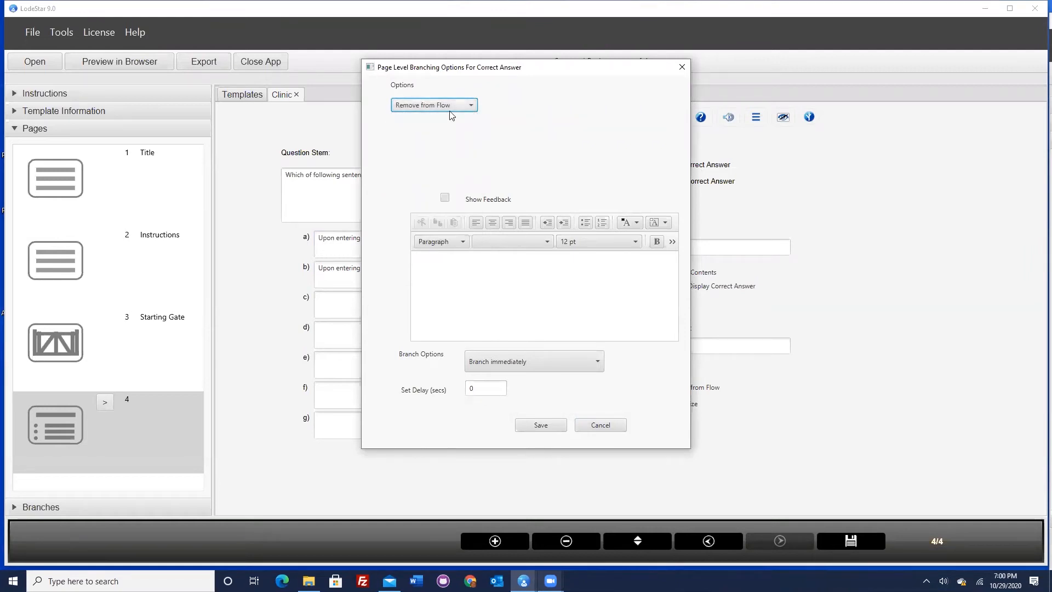
left_click(549, 429)
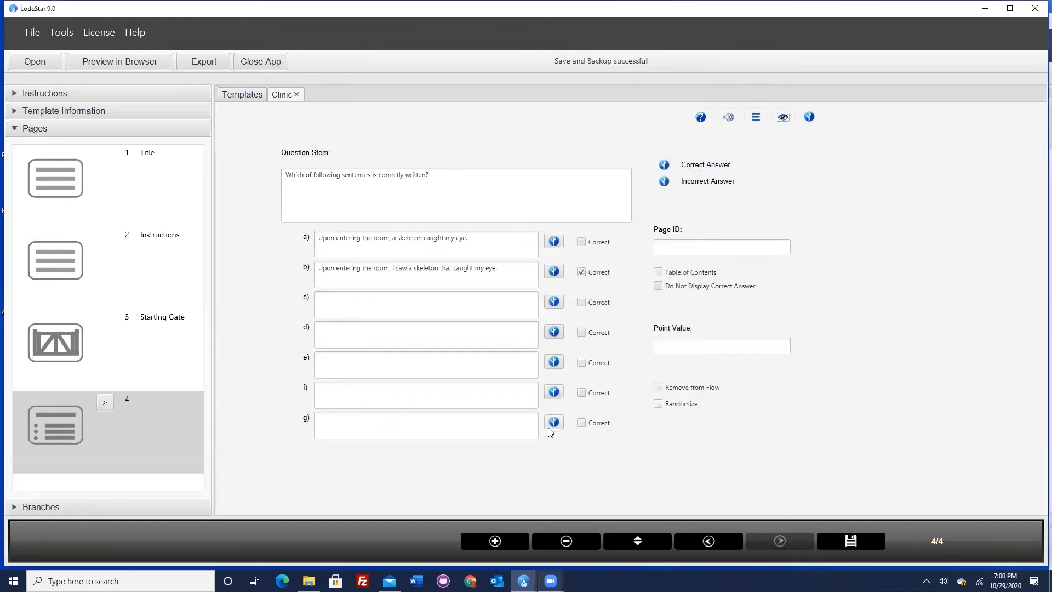
Enable feedback for an incorrect answer with the text "This is a dangling modifier." and save the page-level branching options
left_click(665, 182)
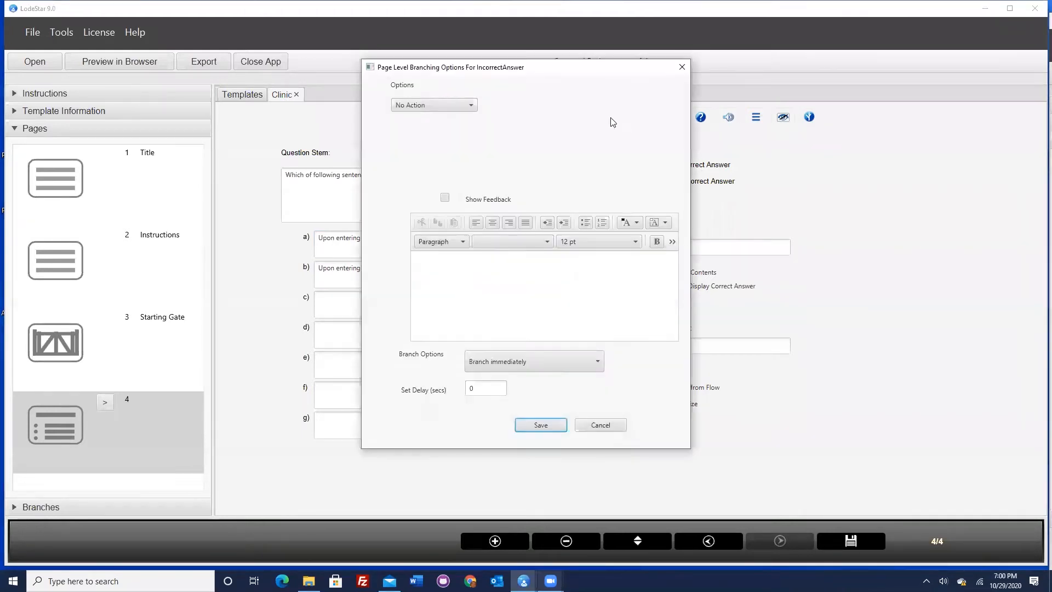
left_click(427, 105)
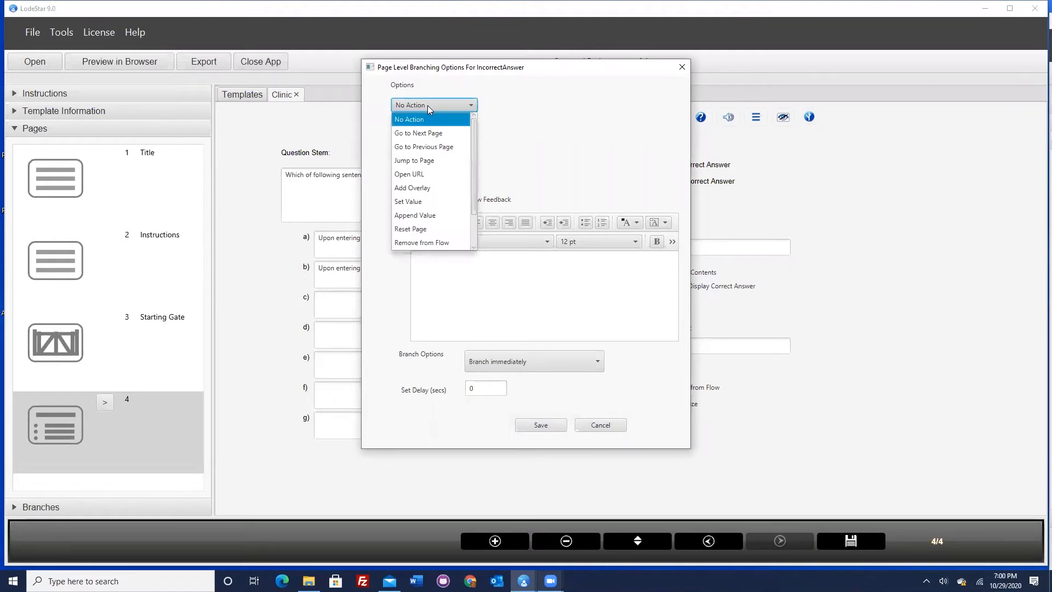
left_click(427, 105)
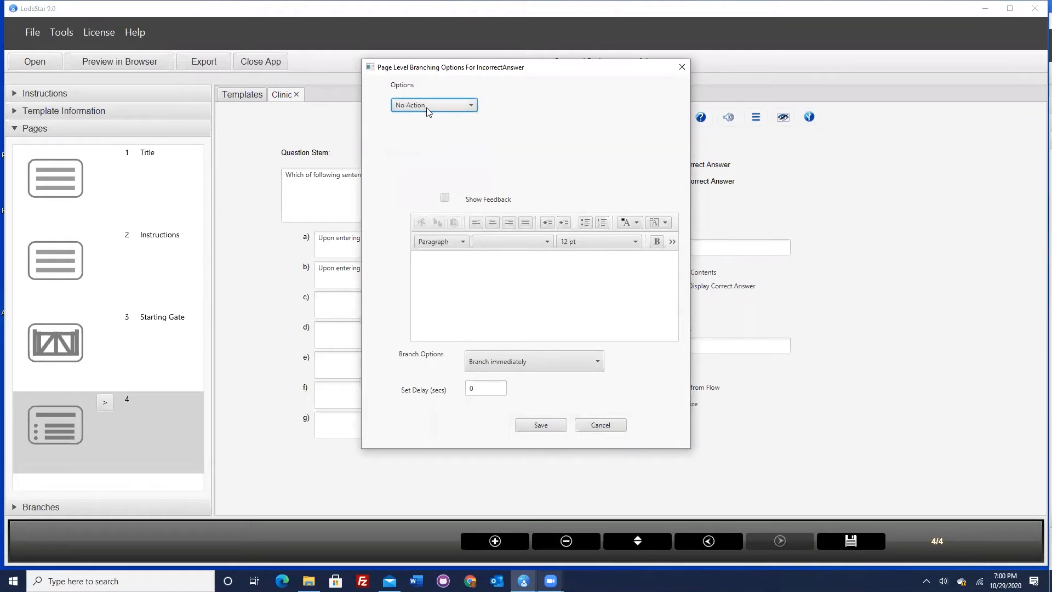
left_click(444, 197)
left_click(451, 272)
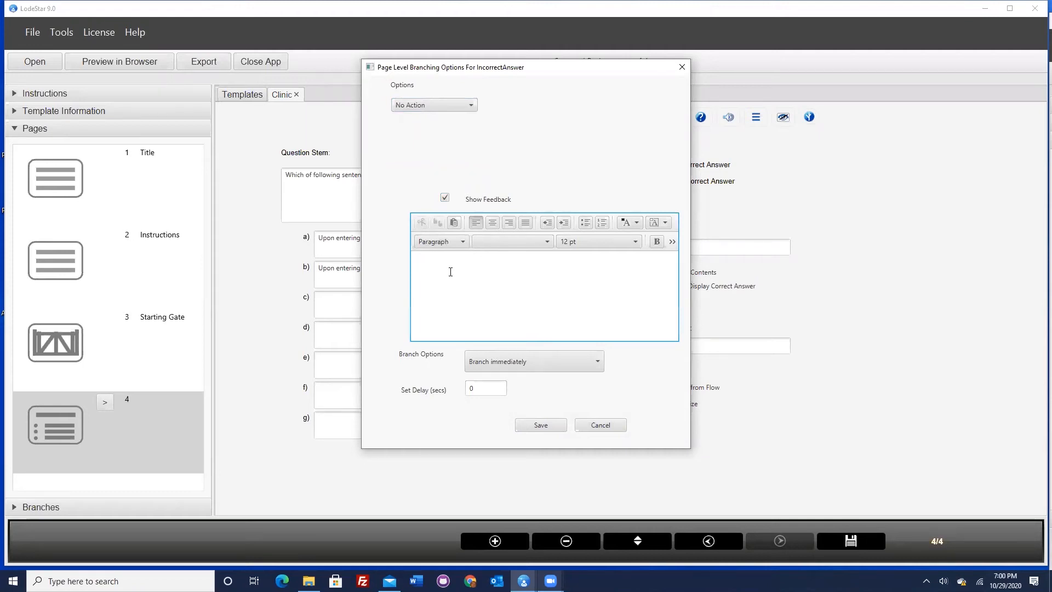
type("This is a dangling modifier.")
left_click(541, 425)
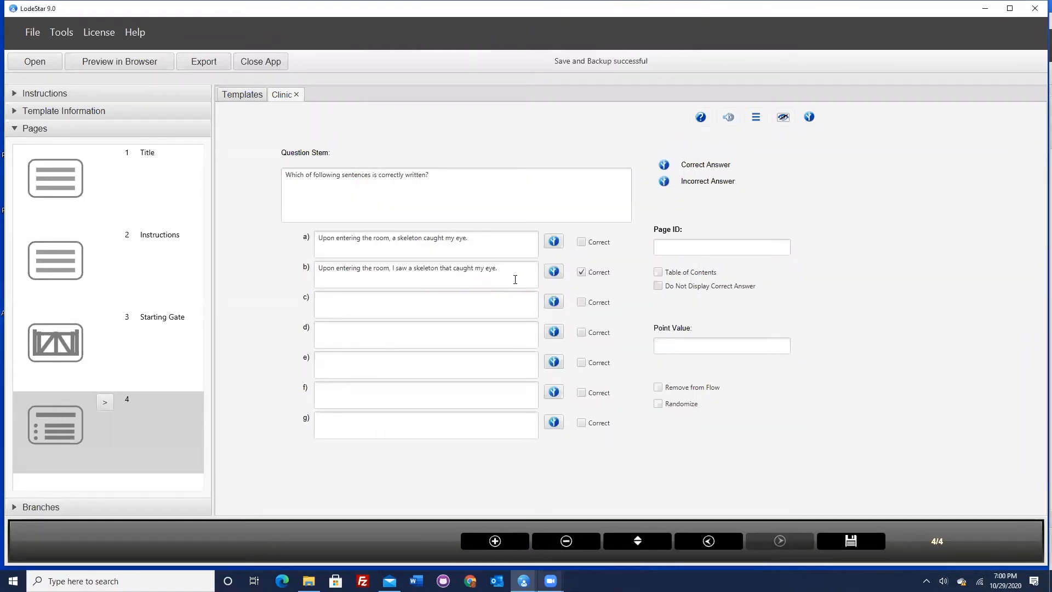
Set the question's page ID to Q1 and its point value to 2, and turn on Randomize
left_click(705, 245)
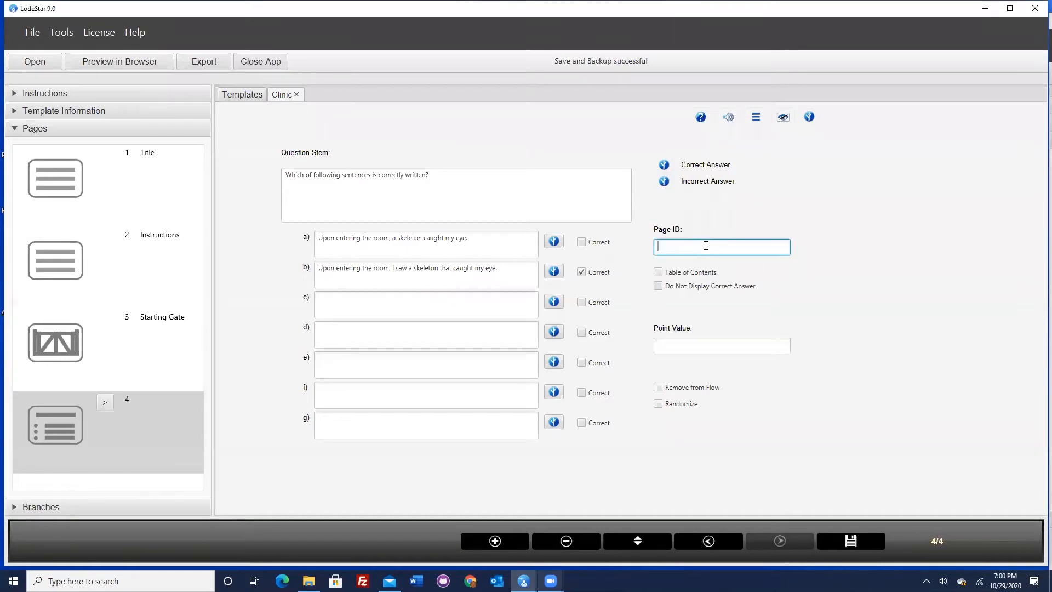
type("Q1")
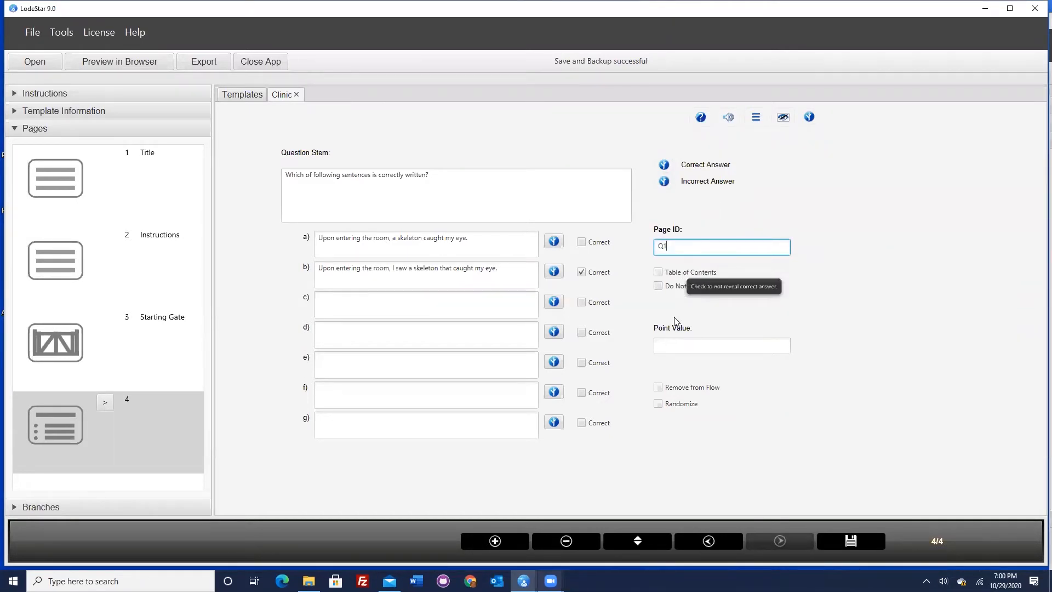
left_click(694, 345)
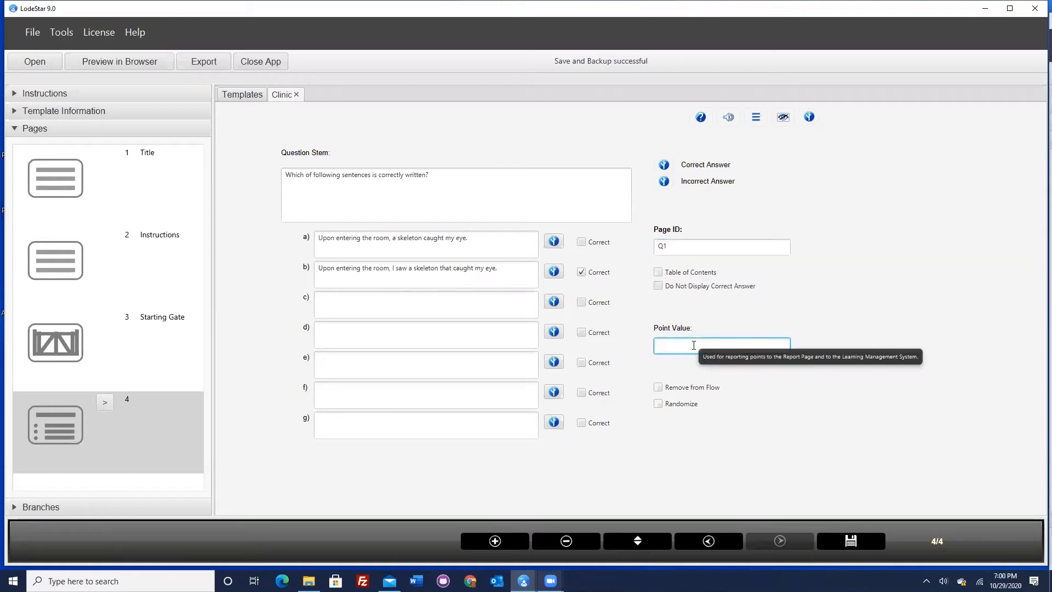
type("2")
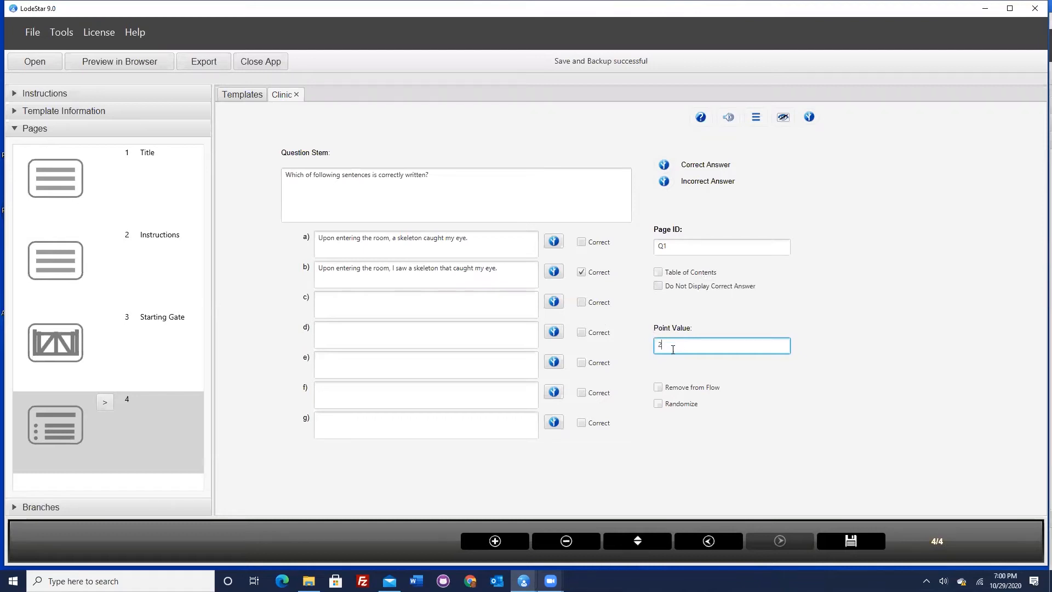
left_click(658, 404)
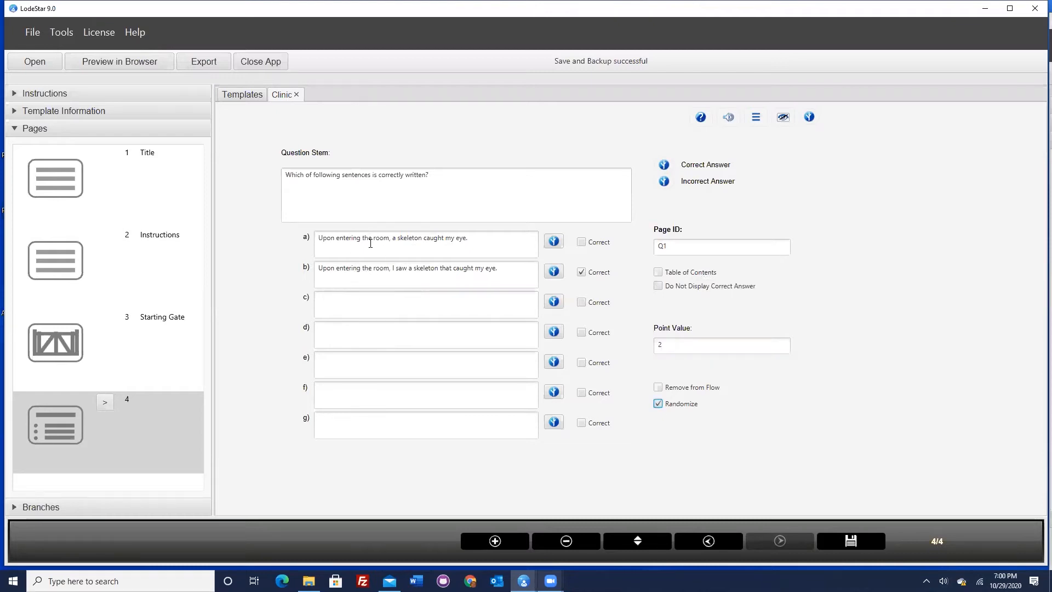
Add a fifth page and enter the question stem "Which of following sentences is correctly written?"
left_click(495, 541)
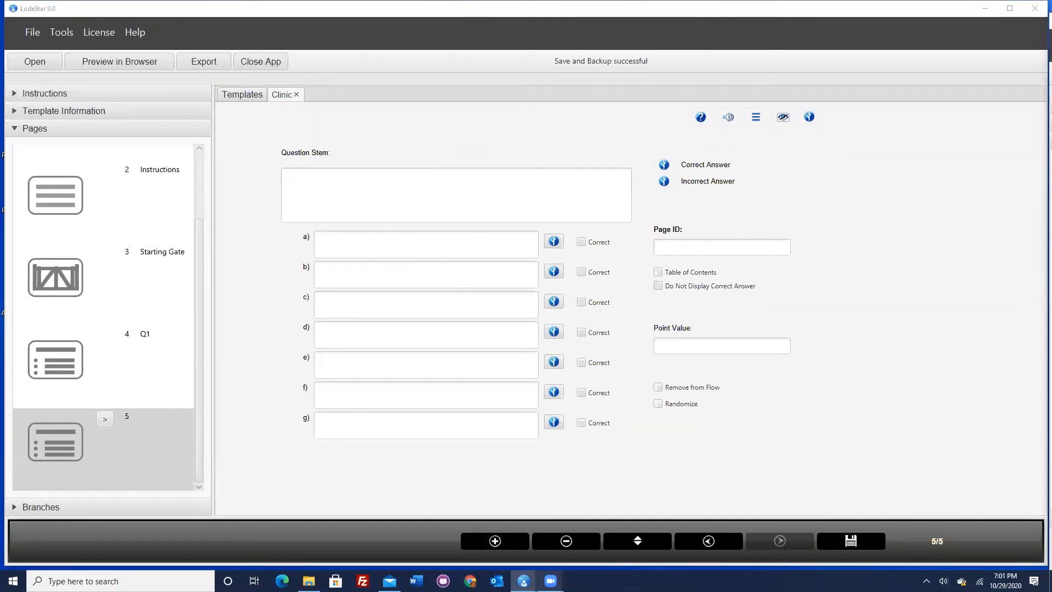
left_click(385, 203)
type("Which of following sentences is correctly written?")
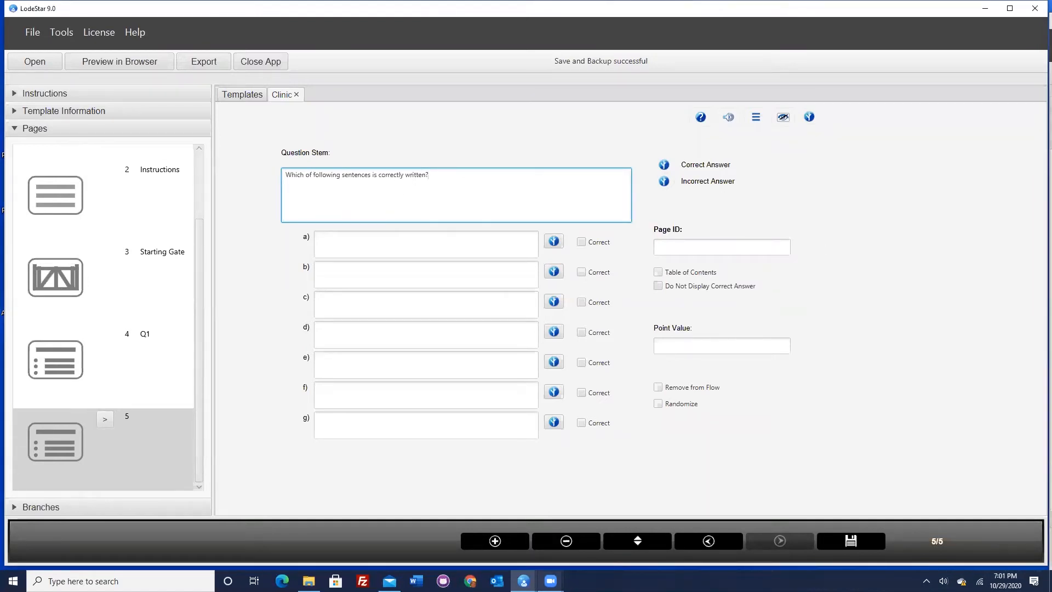
Enter answer b) "Having followed a strict diet, her weight dropped rapidly."
key("alt+Tab")
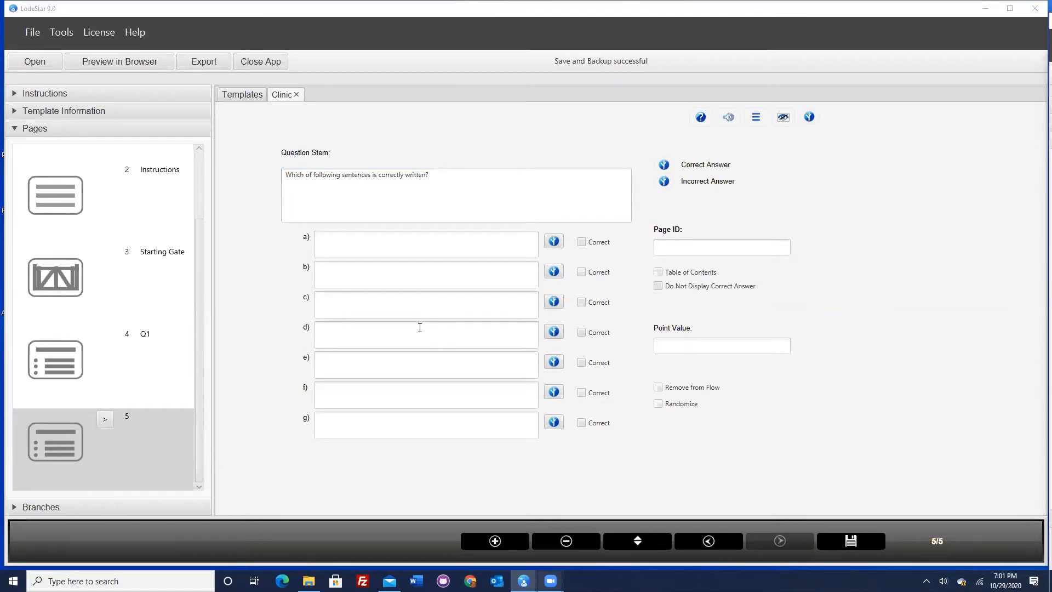
left_click(363, 273)
type("Having followed a strict diet, her weight dropped rapidly.")
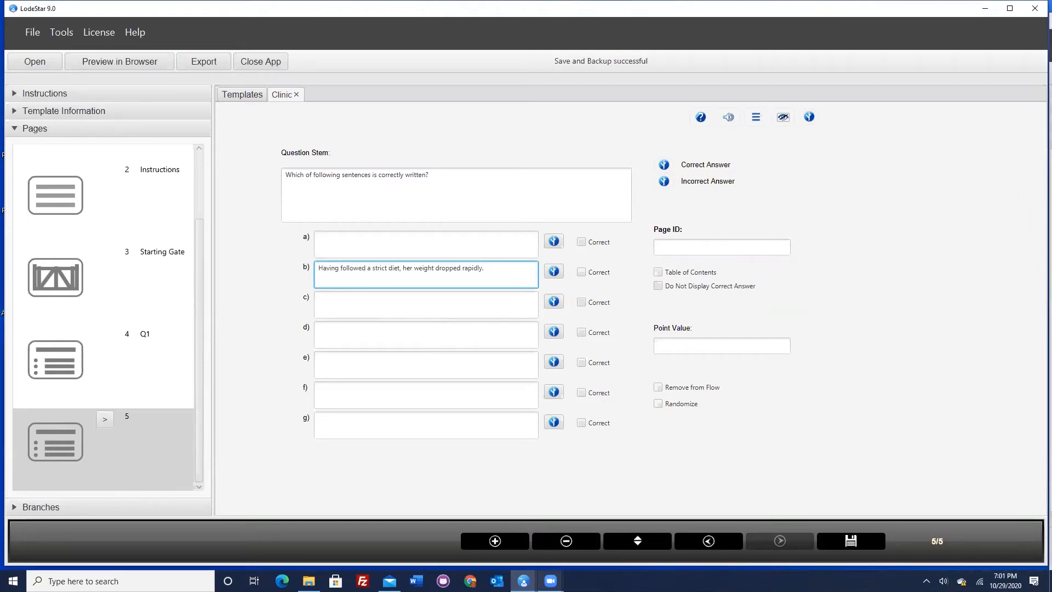
Enter answer a) "Having followed a strict diet, she lost weight rapidly." and mark it as correct
key("alt+Tab")
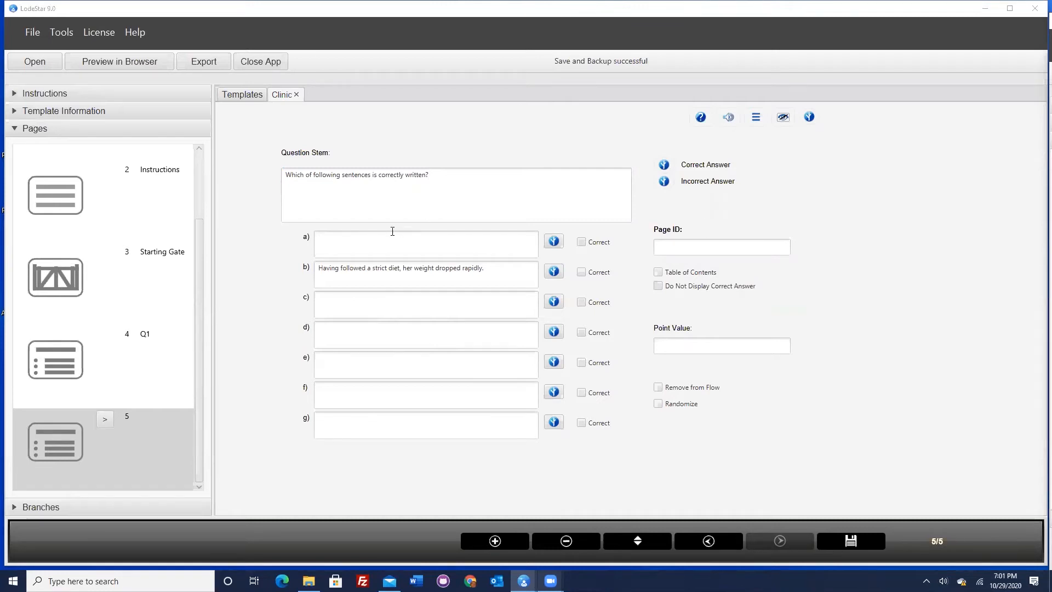
left_click(368, 243)
type("Having followed a strict diet, she lost weight rapidly.")
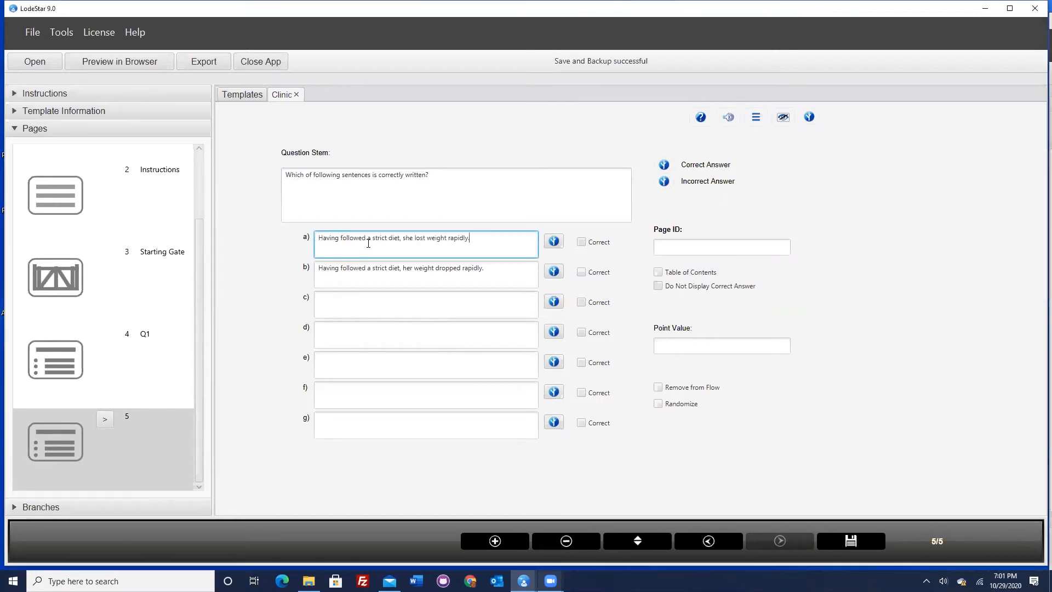
left_click(581, 242)
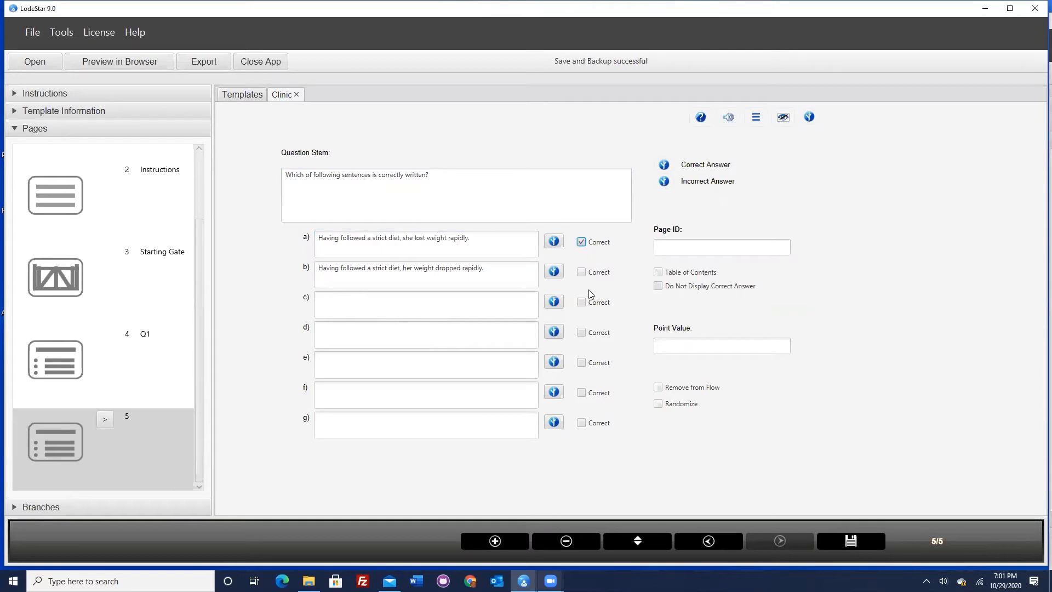
Set the fifth page's correct-answer branch option to Remove from Flow, save it, and leave the incorrect-answer options without saving
left_click(664, 165)
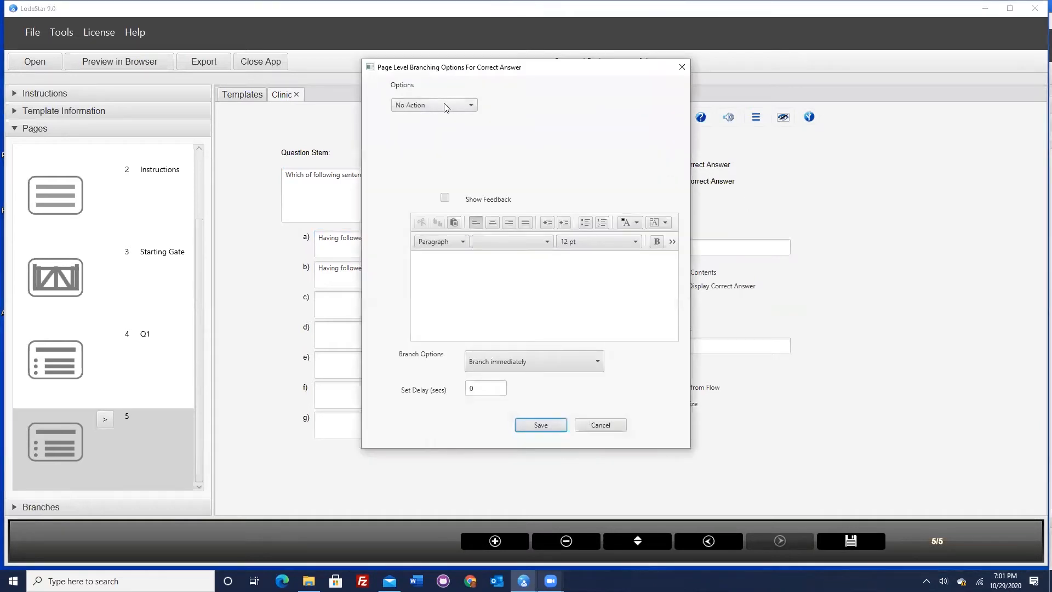
left_click(444, 104)
left_click(417, 243)
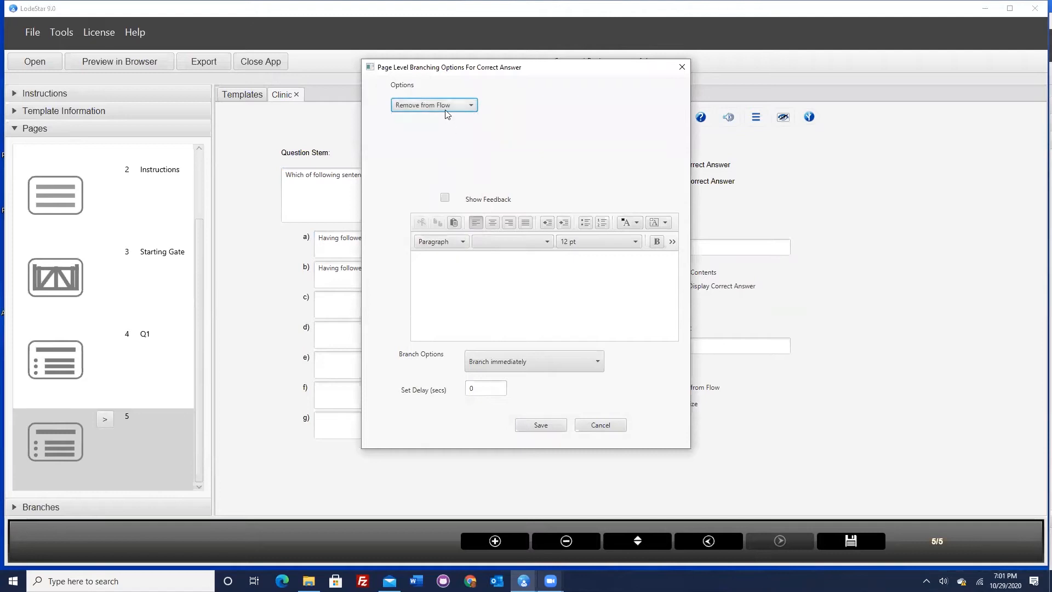
left_click(539, 426)
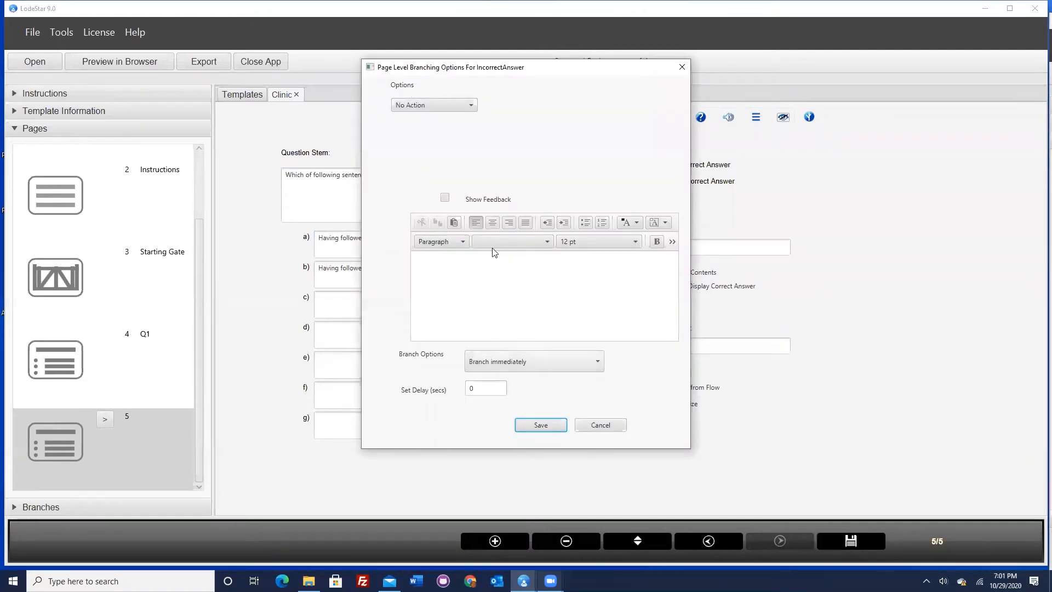
left_click(603, 426)
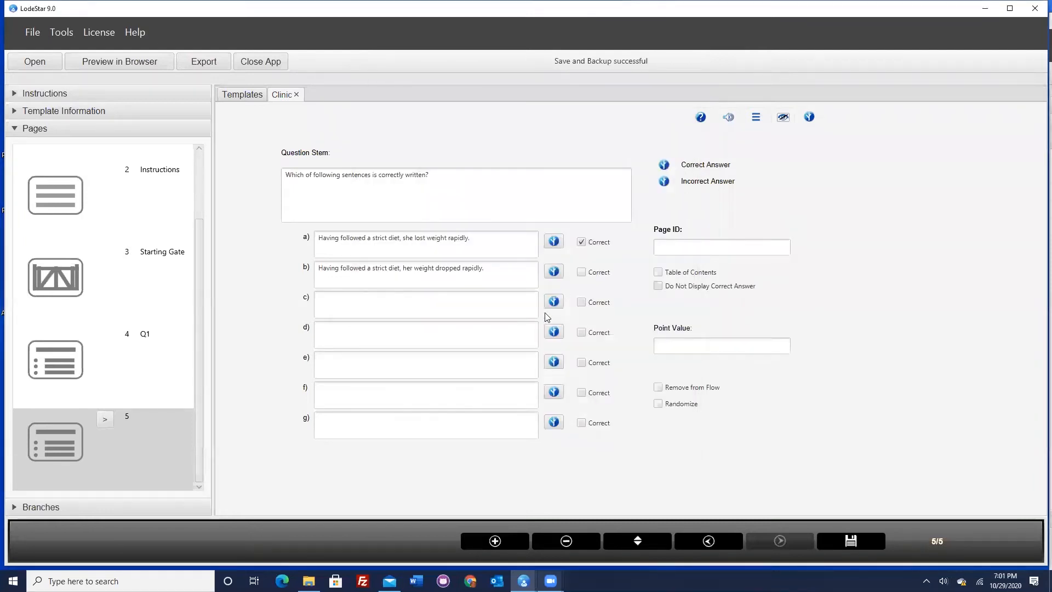
Set the fifth page's ID to Q2 and its point value to 2, and turn on Randomize
left_click(685, 248)
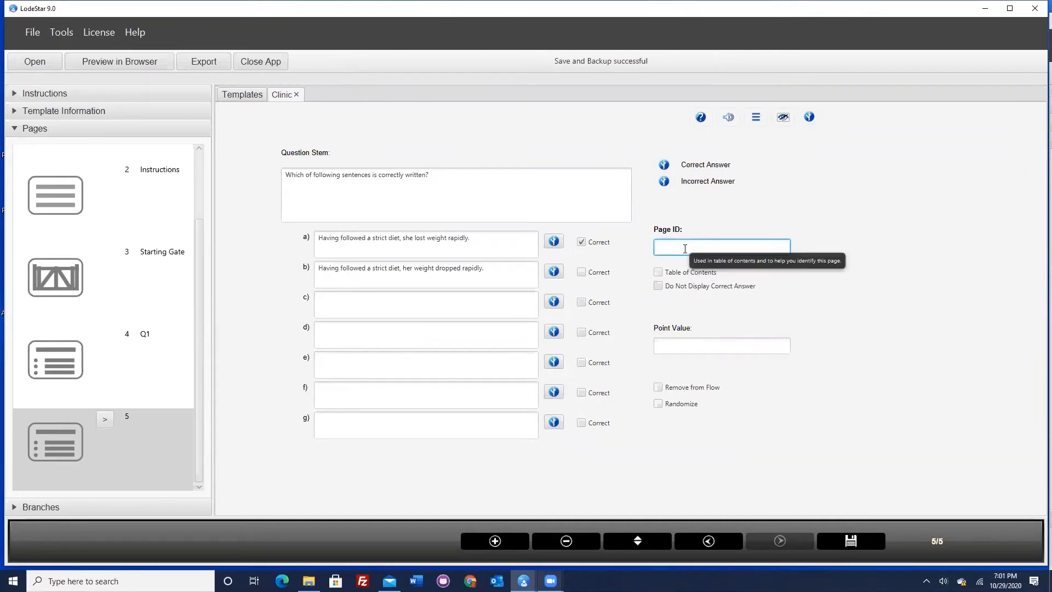
type("Q2")
left_click(678, 344)
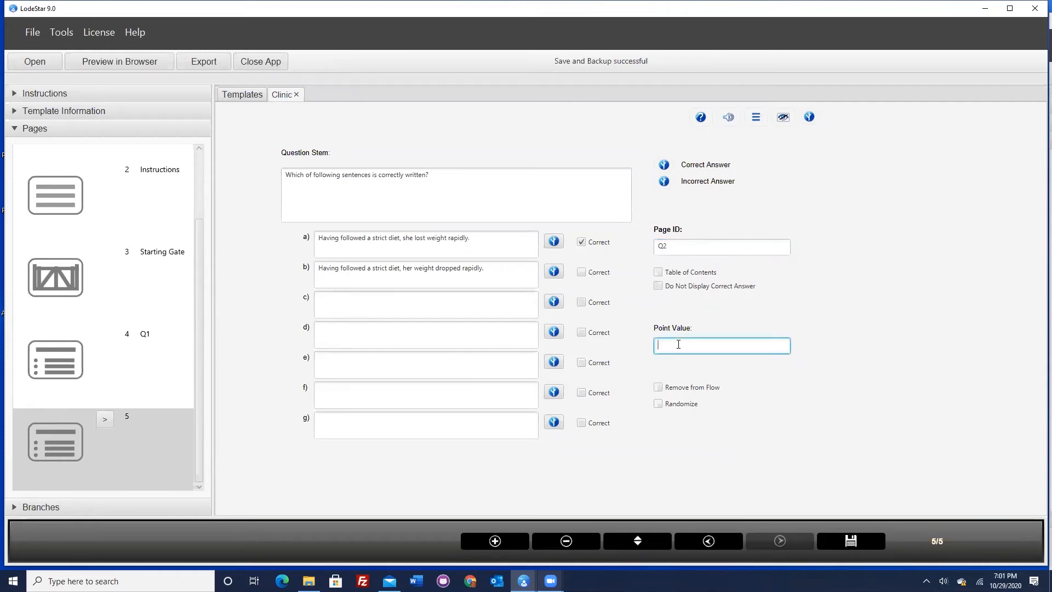
type("2")
left_click(659, 406)
Add a sixth page as a multiple-choice question with the question stem "Which of the following is correct?"
left_click(498, 541)
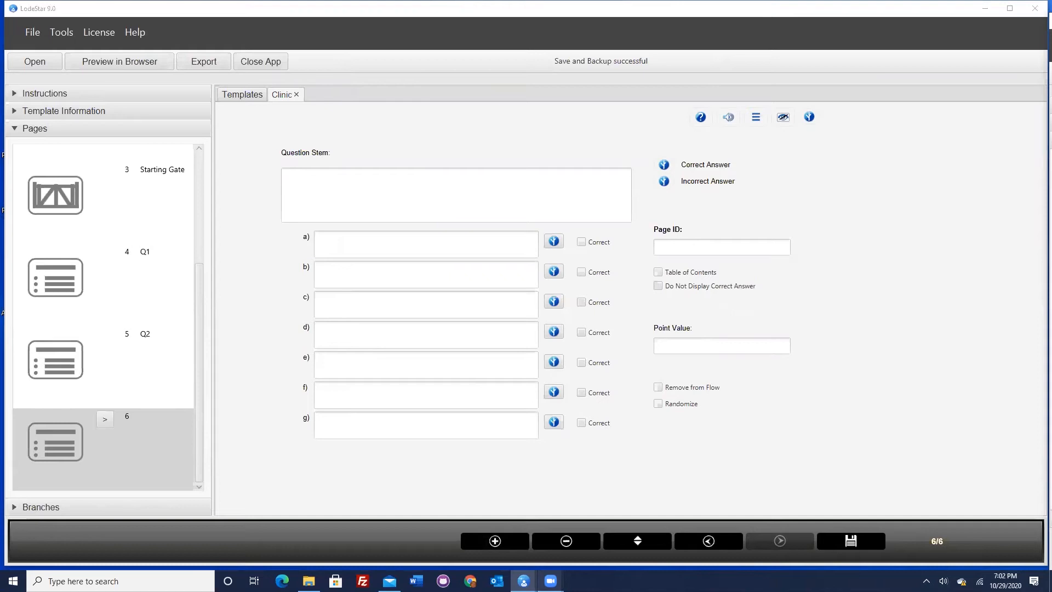
left_click(308, 196)
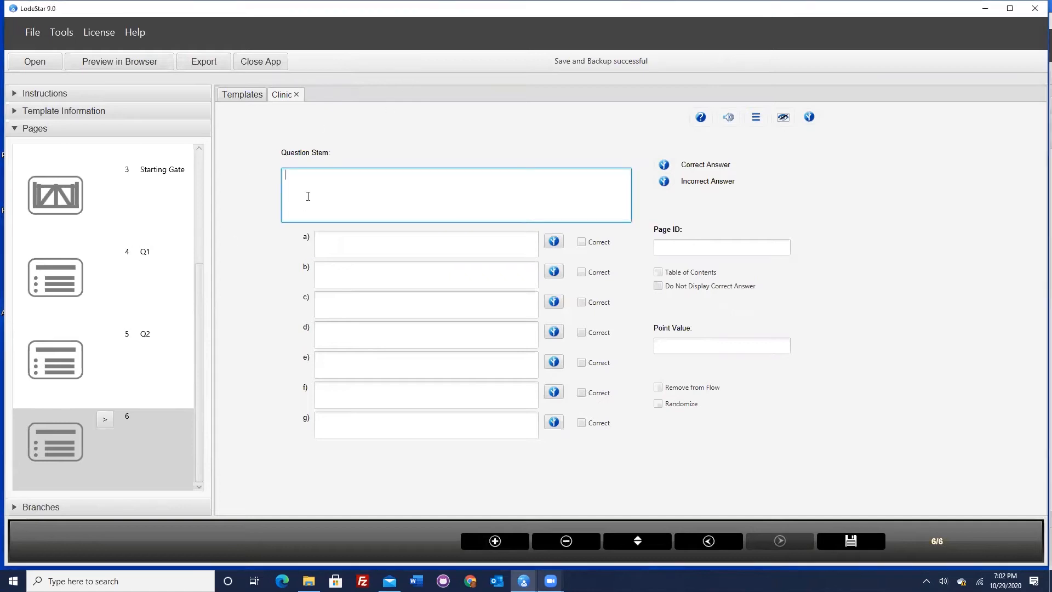
type("Which of the following is correct?")
Enter answer a) "Having read your letter, my cat will stay indoors until the ducklings fly off."
key("alt+Tab")
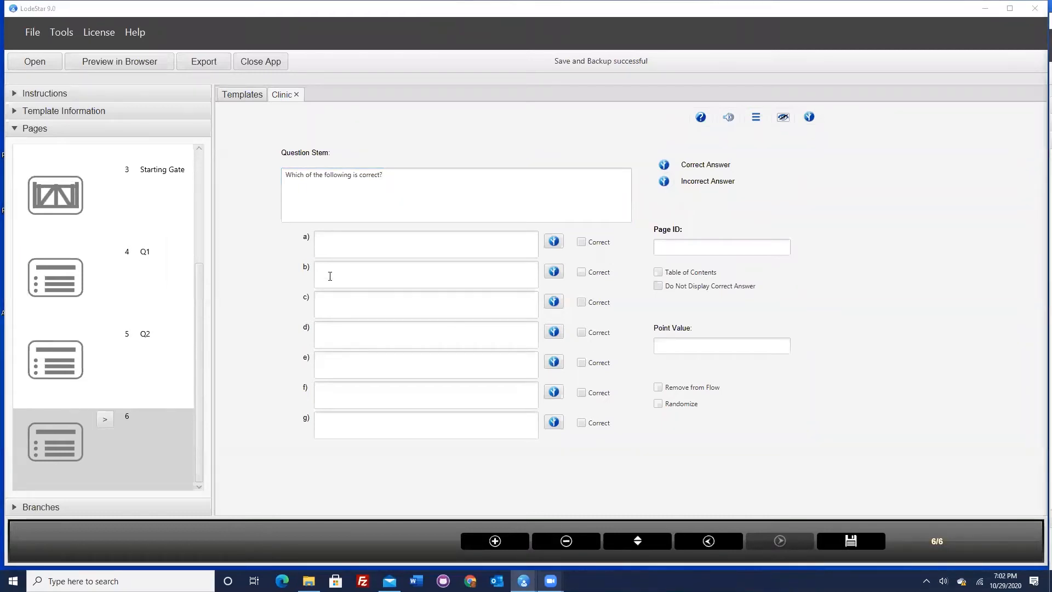
left_click(342, 247)
type("Having read your letter, my cat will stay indoors until the ducklings fly off.")
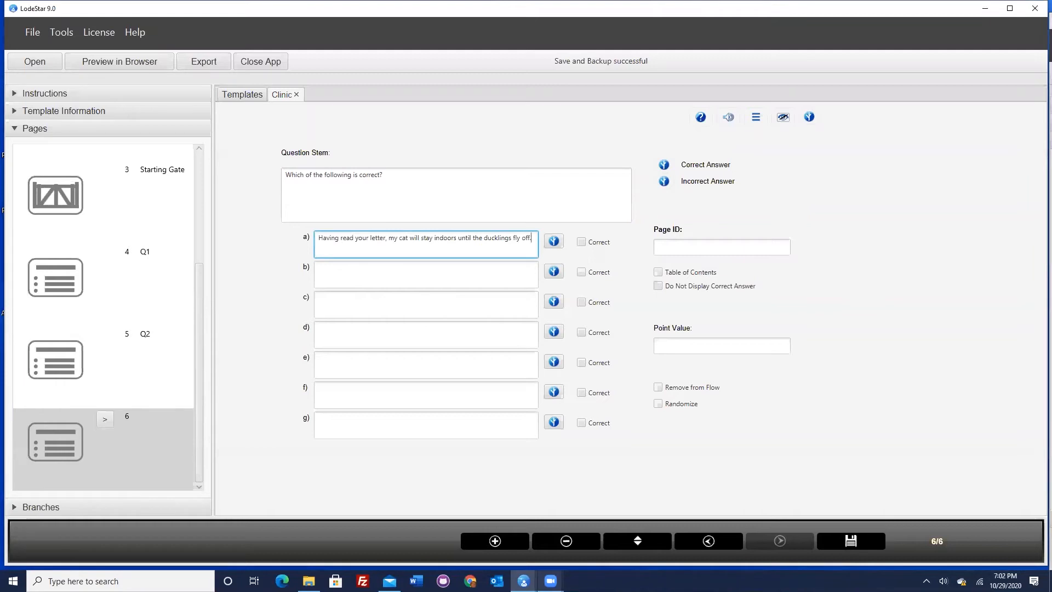
Enter answer b) "Having read your letter, we will keep our cat indoors until the ducklings fly off." and mark it as correct
key("alt+Tab")
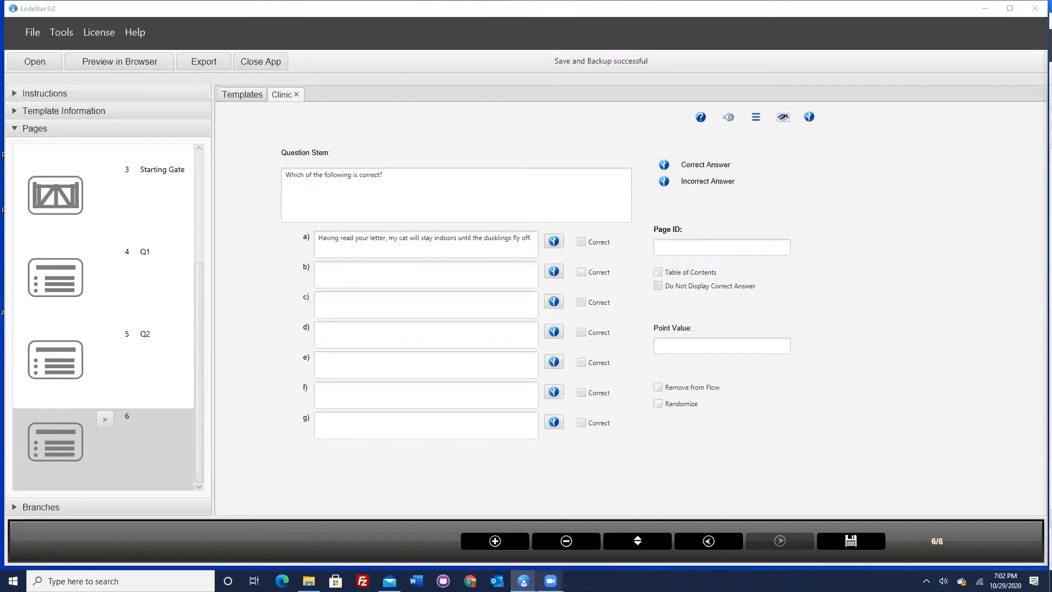
left_click(370, 268)
type("Having read your letter, we will keep our cat indoors until the ducklings fly off.")
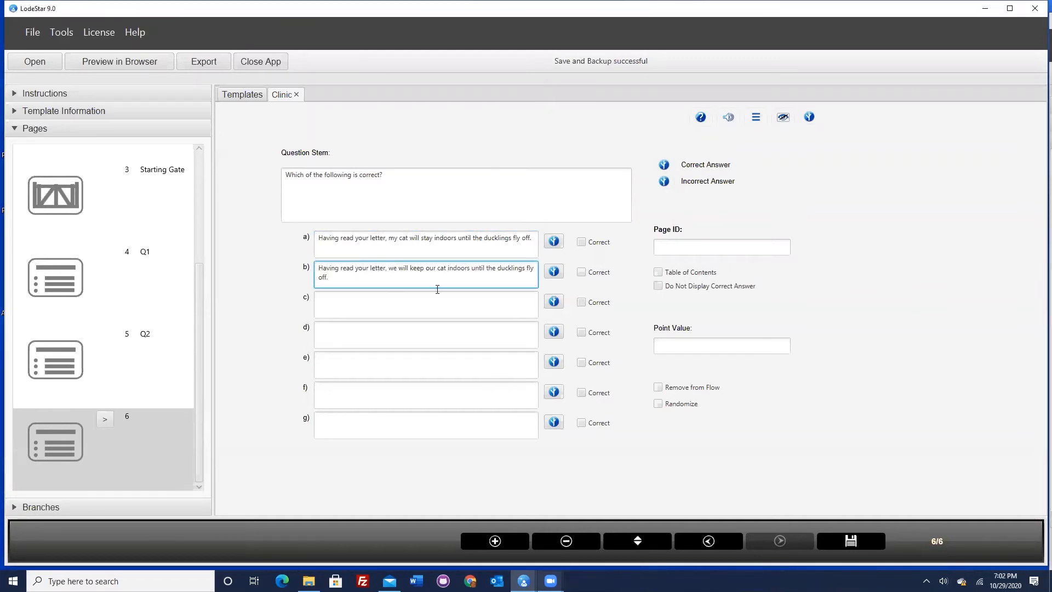
left_click(581, 271)
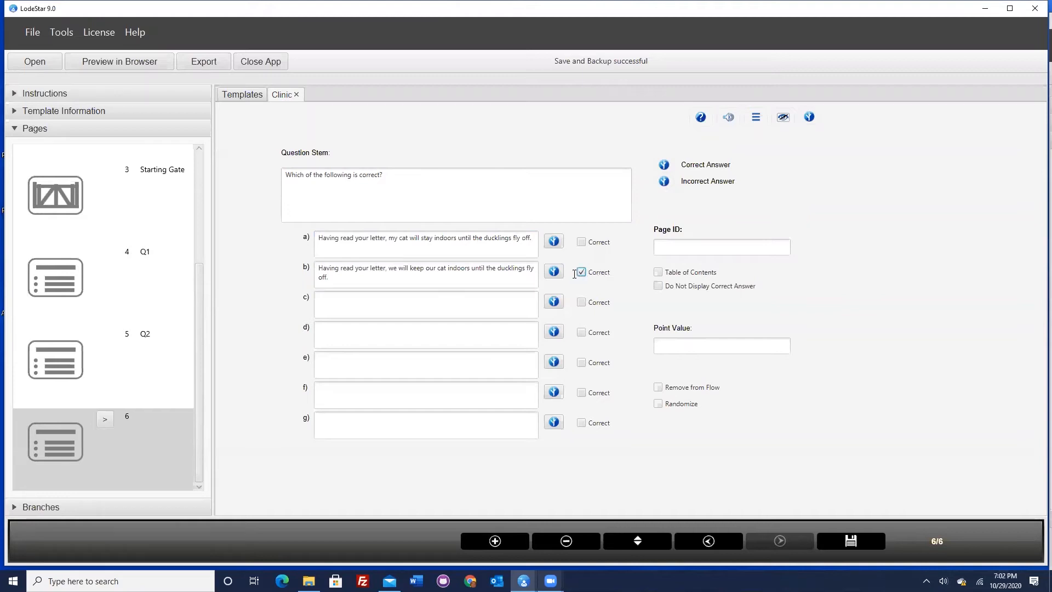
Set the sixth page's correct-answer branch option to Remove from Flow, save it, and leave the incorrect-answer options without saving
left_click(663, 165)
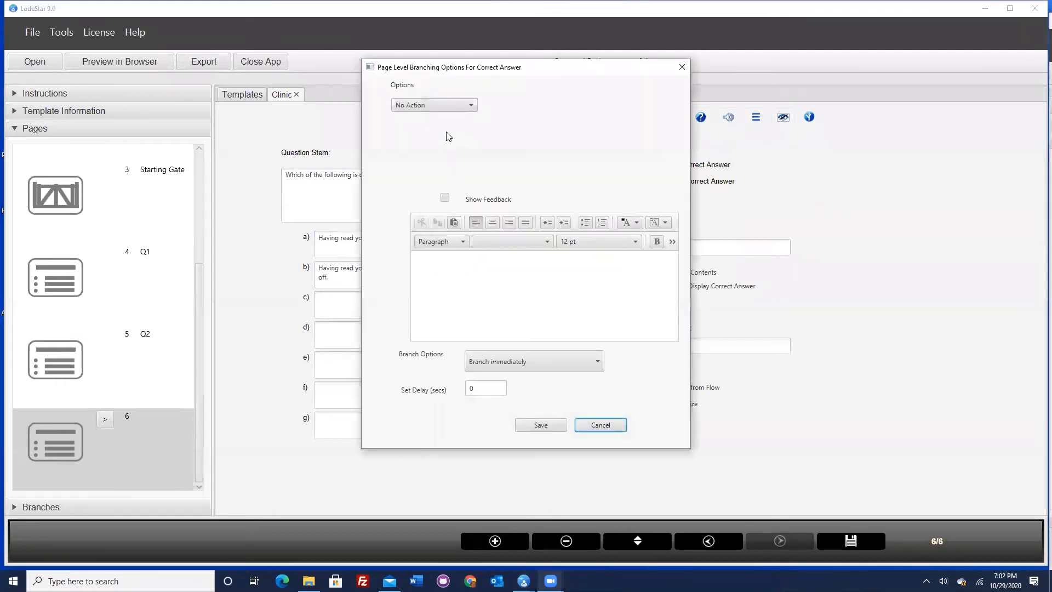
left_click(426, 104)
left_click(430, 243)
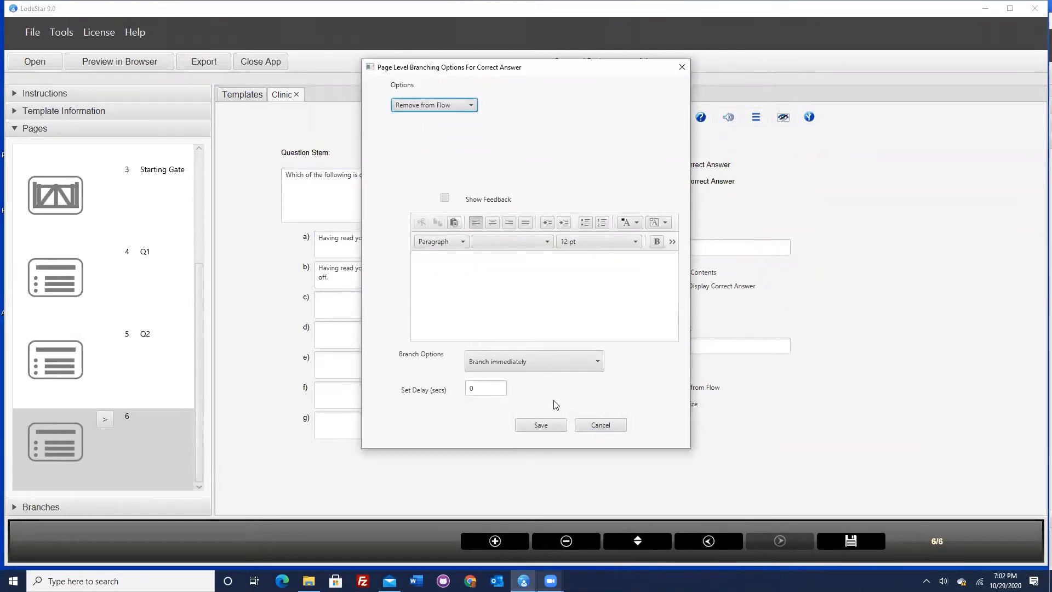
left_click(540, 426)
left_click(663, 181)
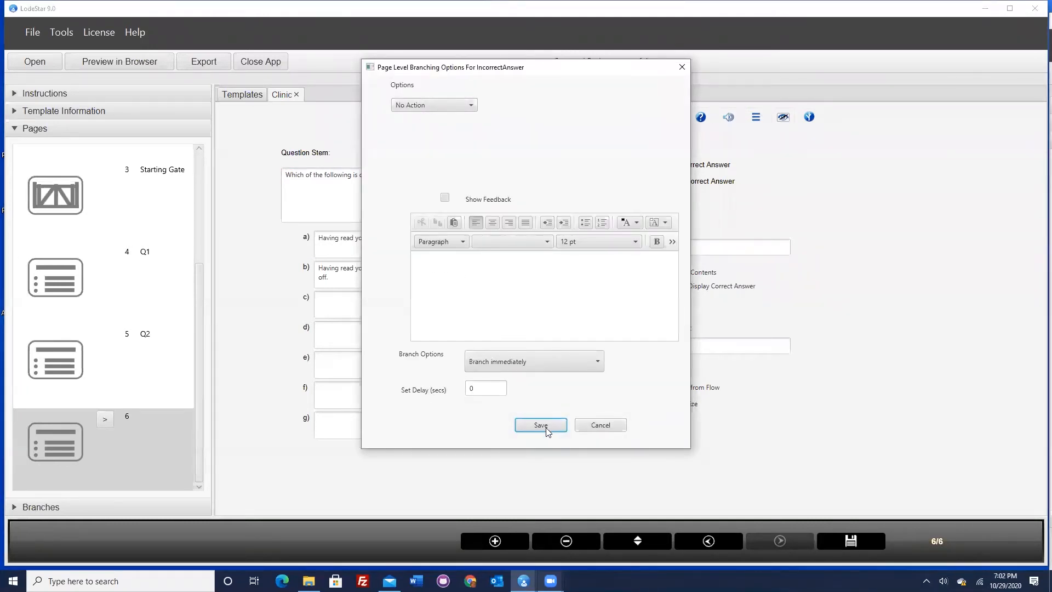
left_click(599, 426)
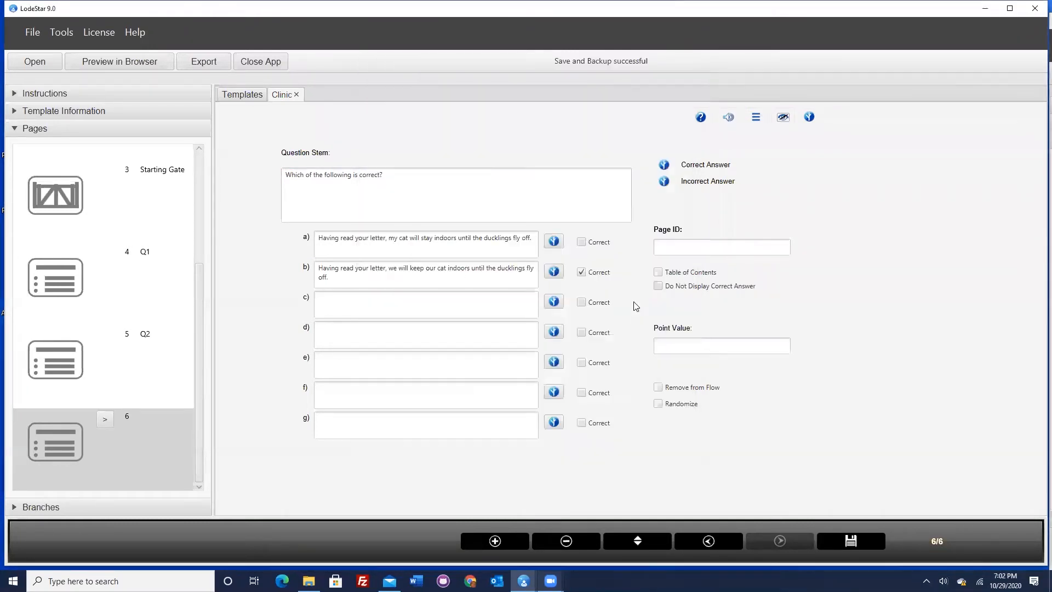
Set the sixth page's ID to Q3 and its point value to 2, turn on Randomize, and save the activity
left_click(679, 243)
type("Q3")
left_click(679, 344)
type("2")
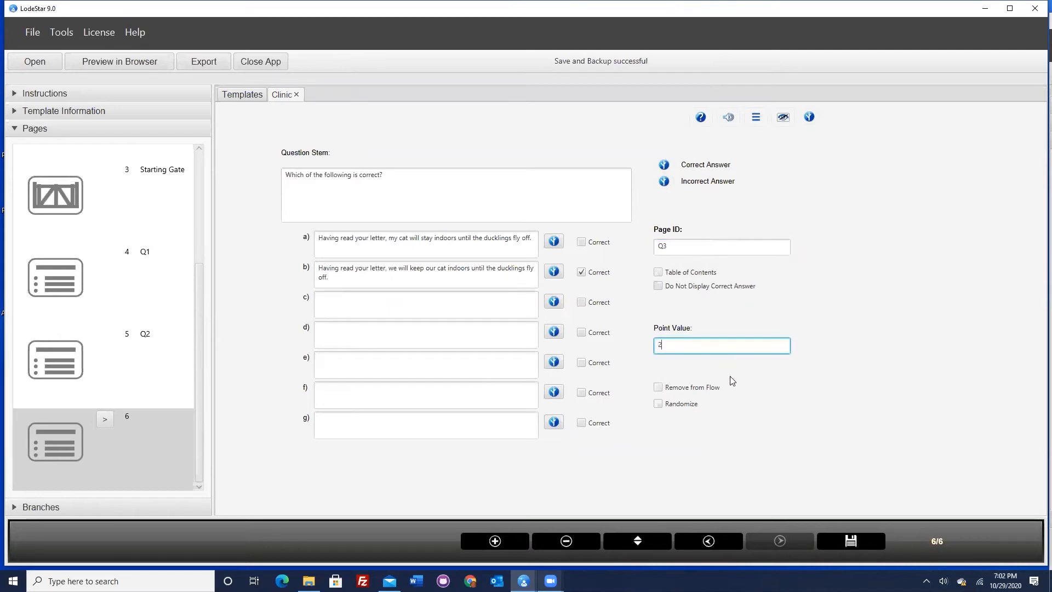
left_click(669, 404)
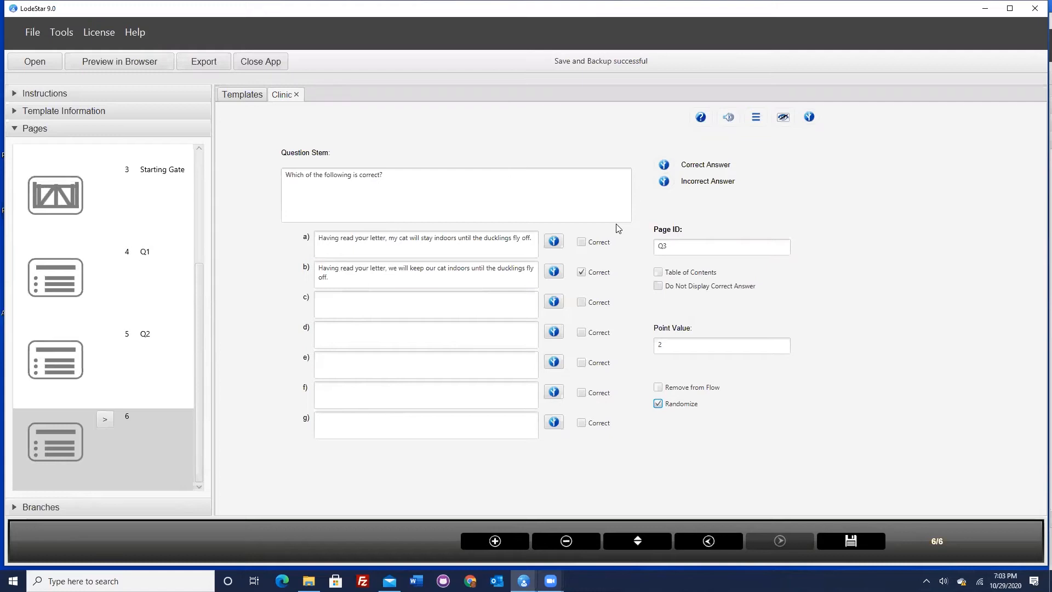
left_click(860, 544)
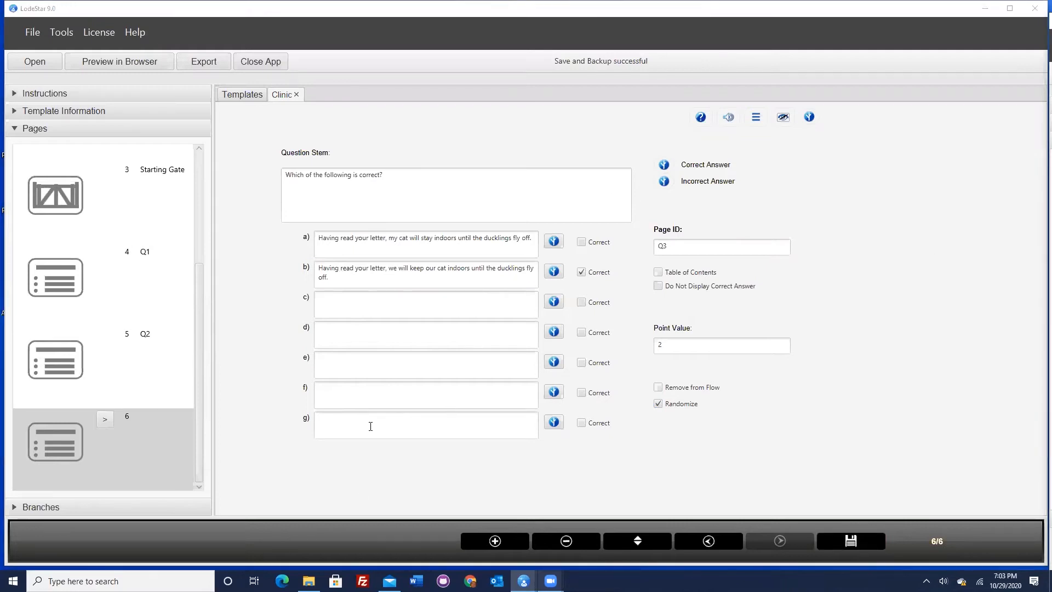
Add a seventh page after Q3 and change its page type to Gate
left_click(493, 541)
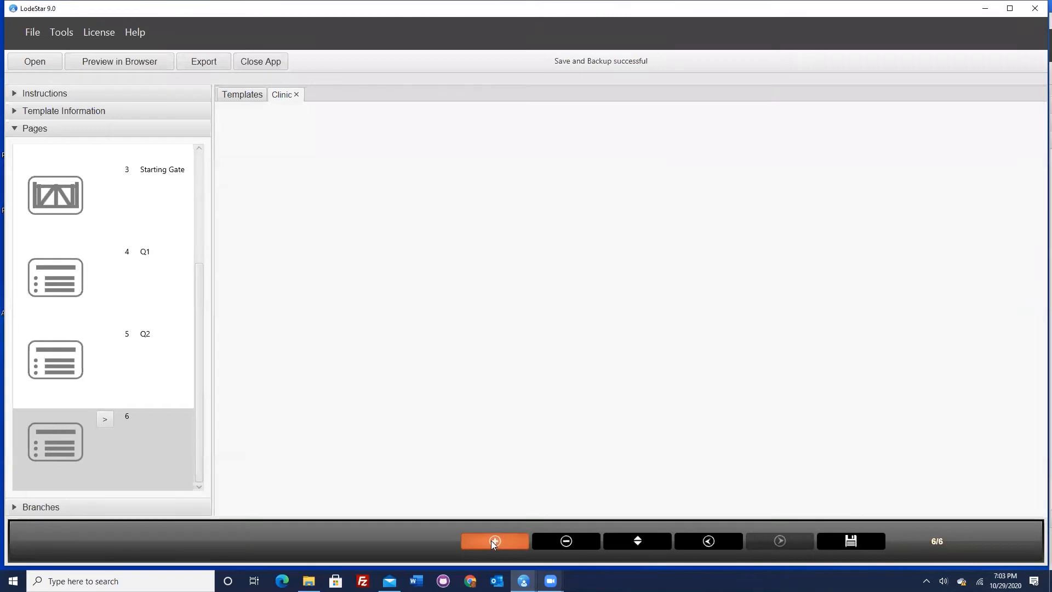
left_click(105, 419)
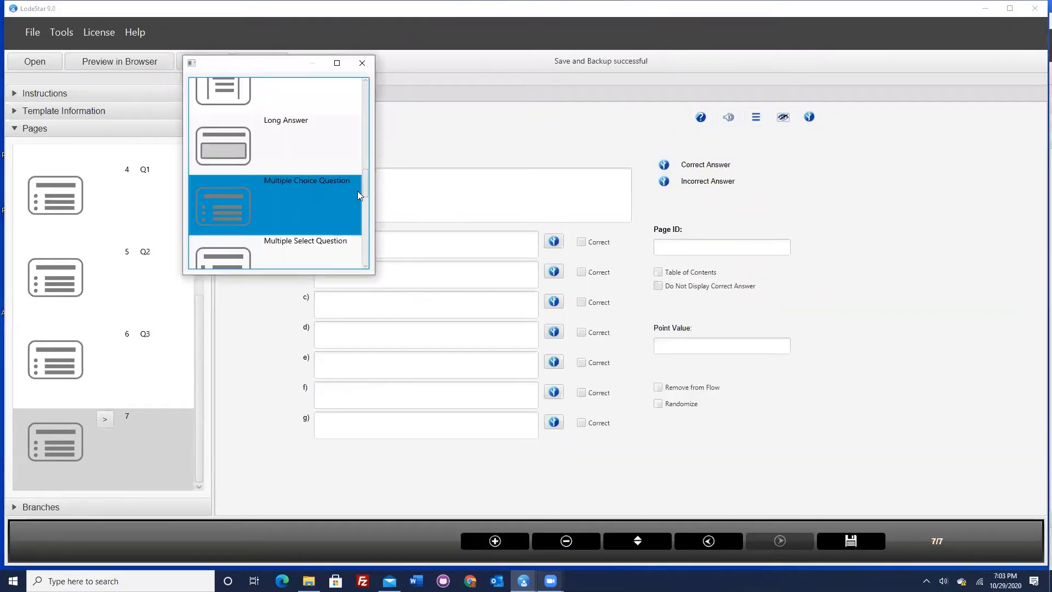
scroll(368, 186, "down", 3)
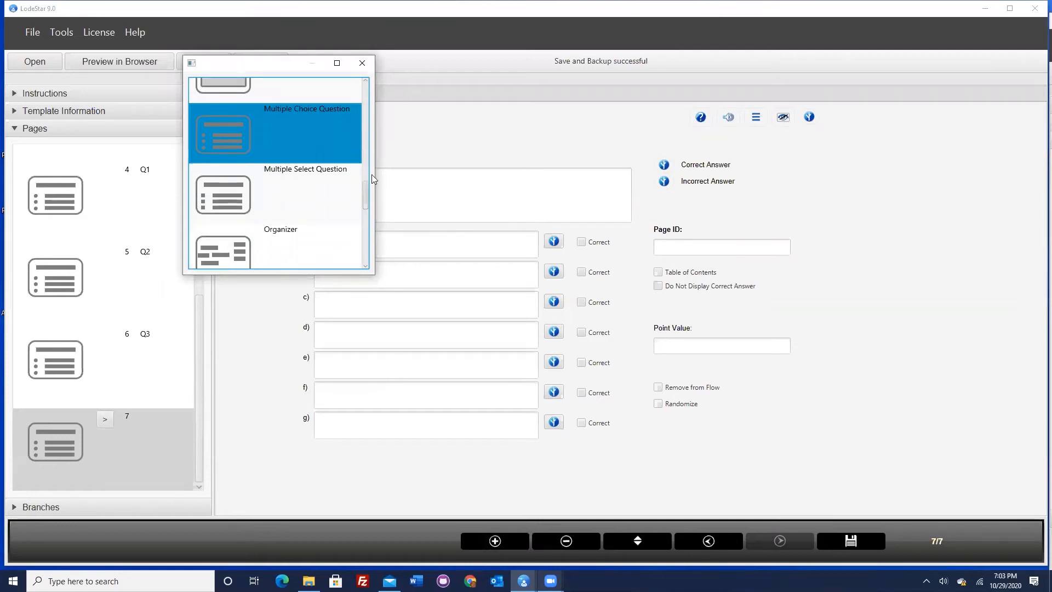
scroll(372, 173, "up", 4)
scroll(375, 159, "up", 3)
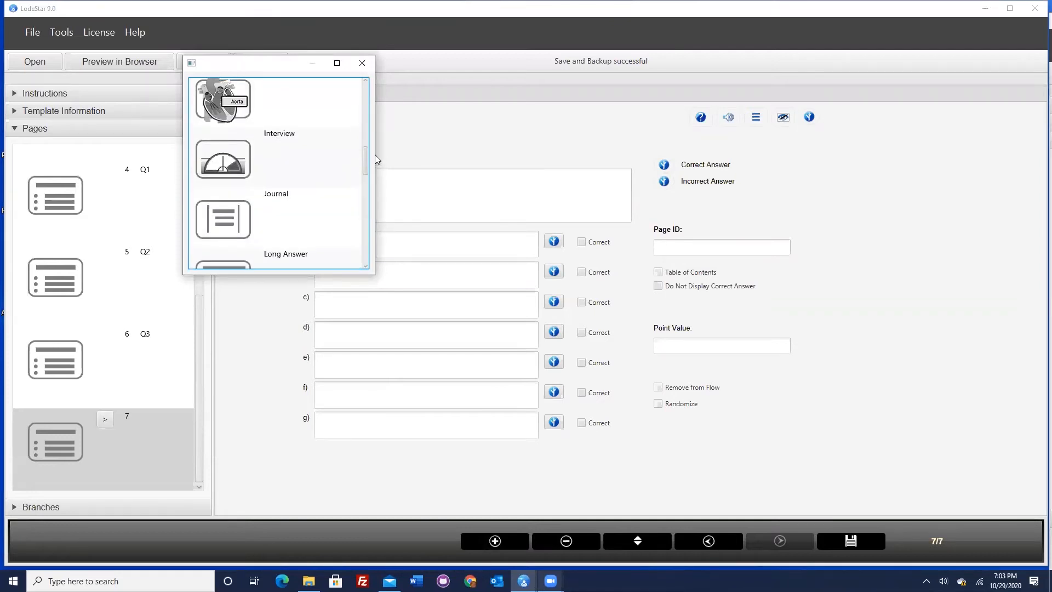
scroll(385, 139, "up", 2)
left_click(226, 182)
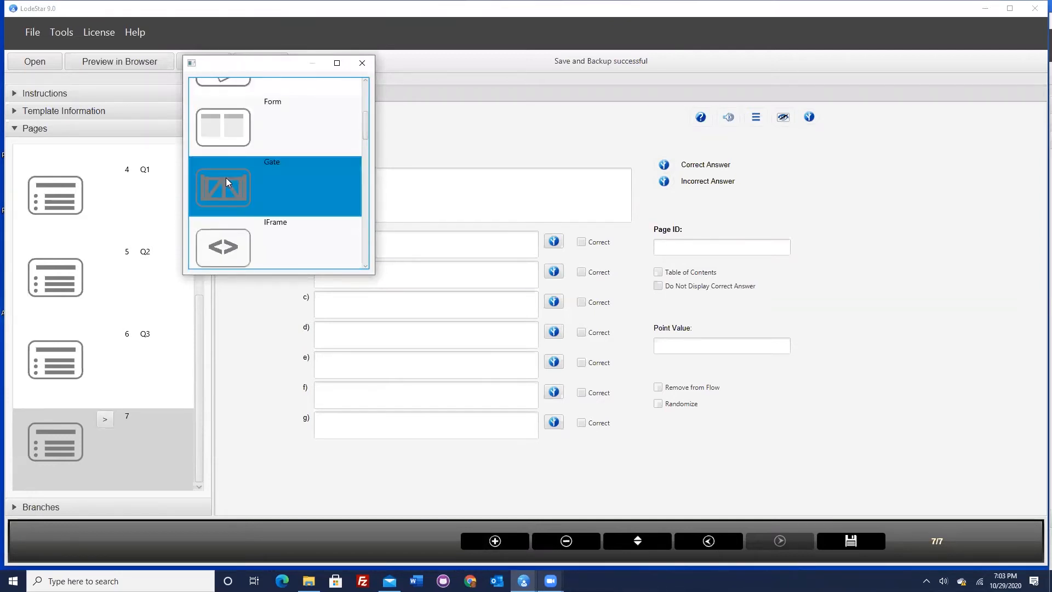
left_click(362, 63)
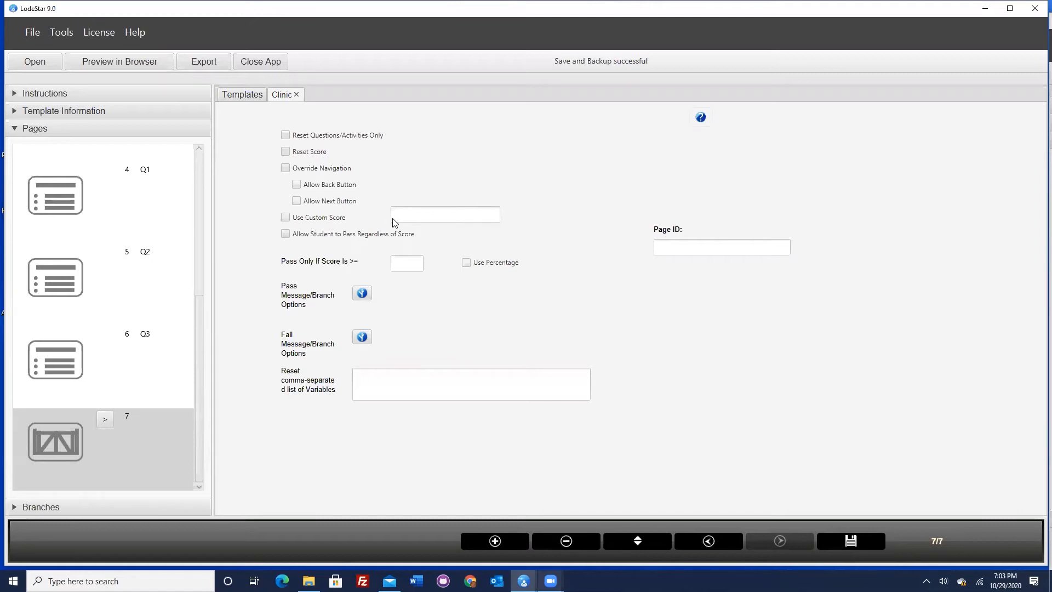
Set the seventh page's gate to pass only at a score of 66 or more as a percentage, with page ID "Ending Gate"
left_click(403, 262)
type("66")
left_click(466, 262)
left_click(681, 248)
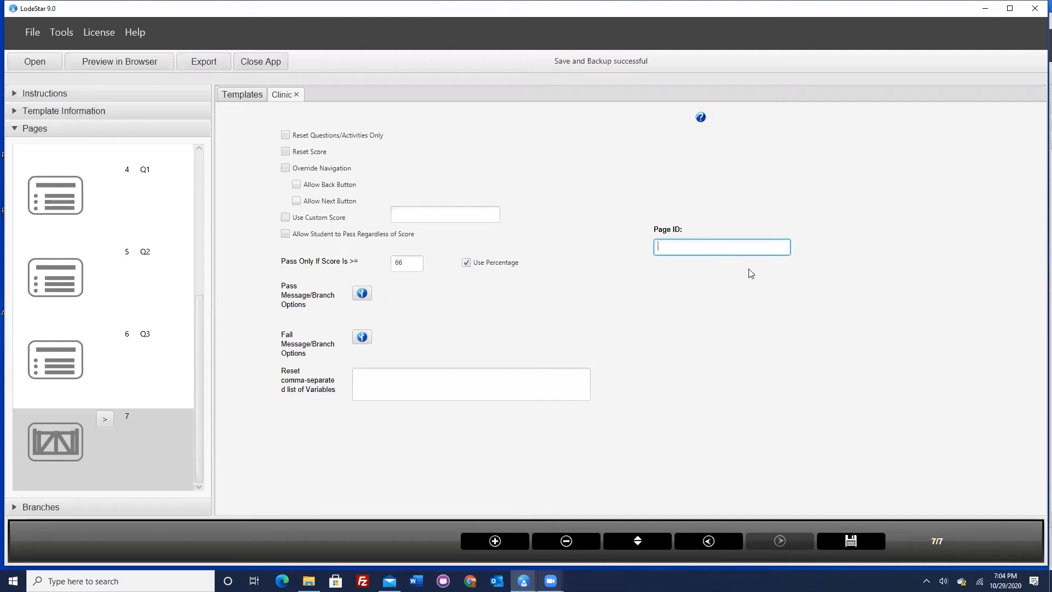
type("Ending Gate")
triple_click(726, 243)
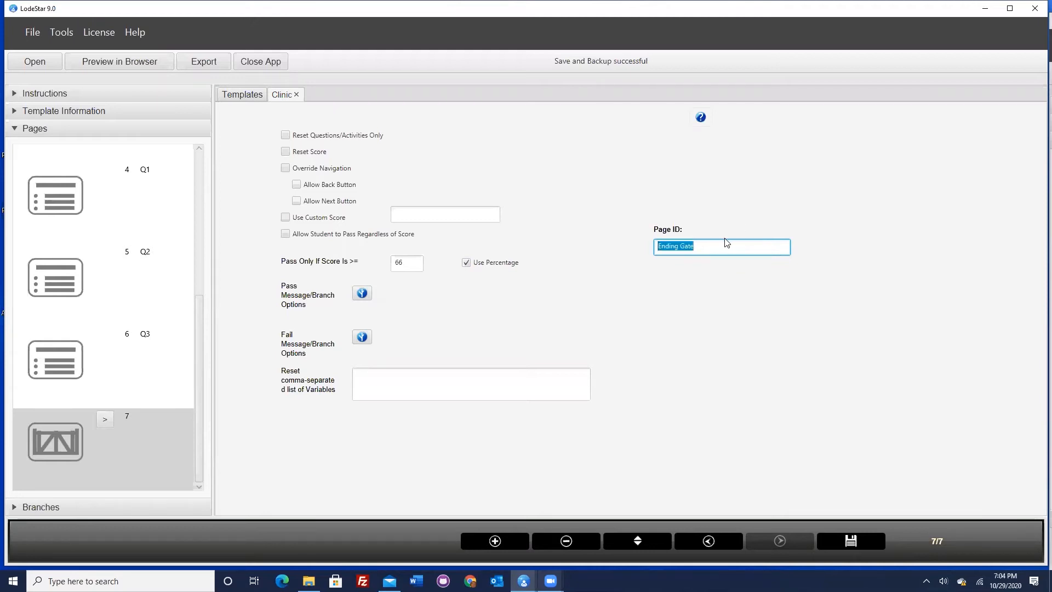
left_click(678, 245)
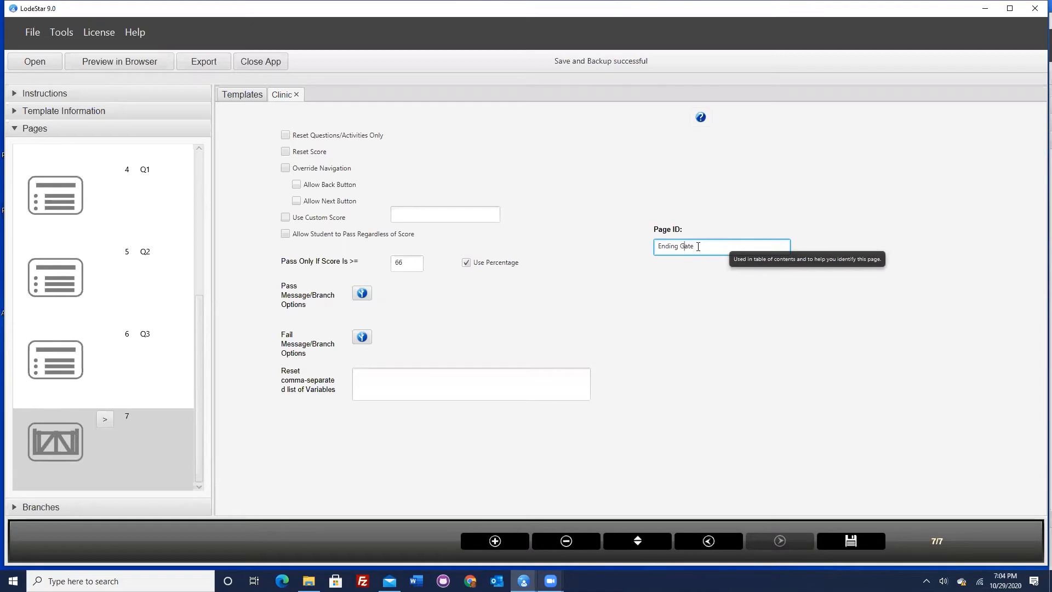
left_click_drag(699, 246, 625, 245)
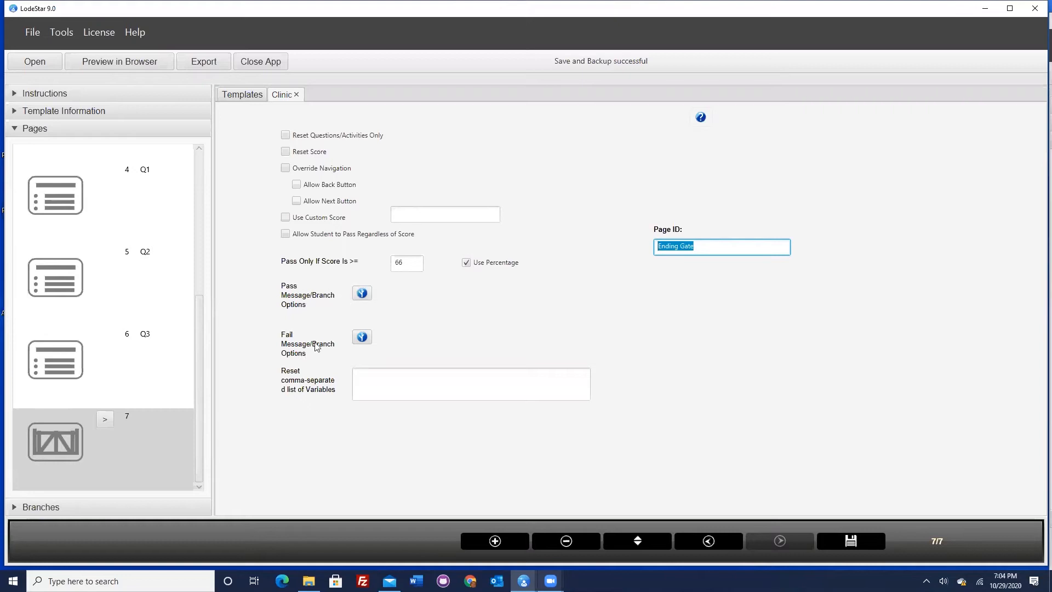
Add an eighth page of type Report and set its page ID to "Report"
left_click(493, 540)
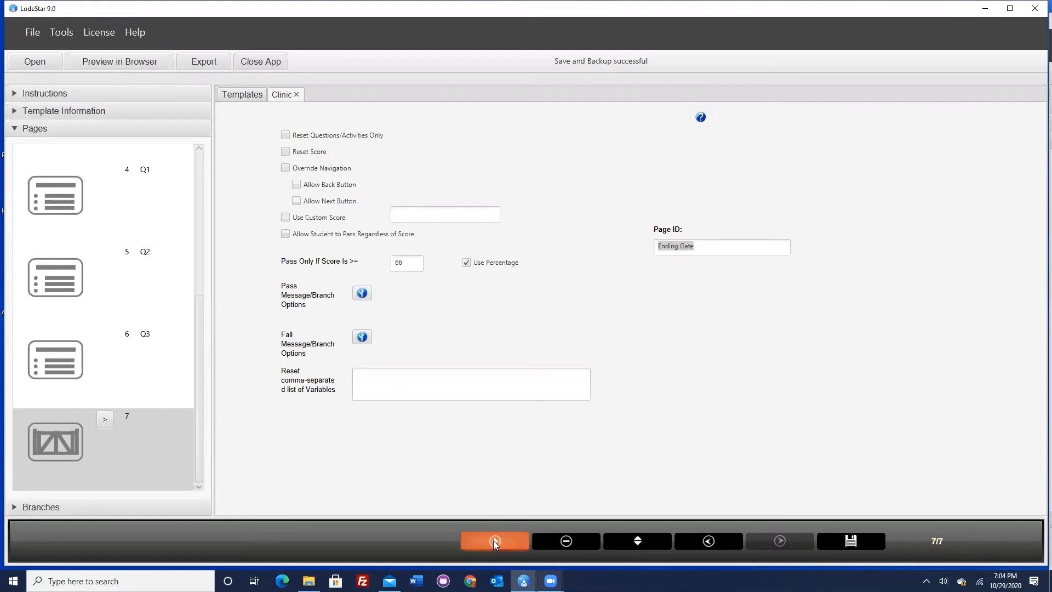
left_click(105, 420)
left_click_drag(365, 128, 370, 215)
left_click(239, 237)
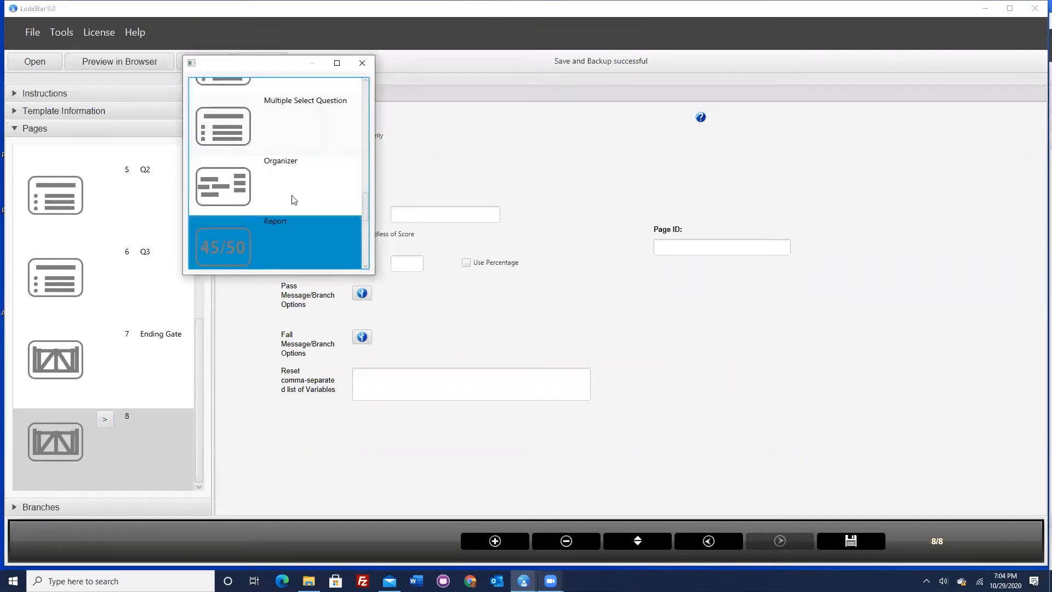
left_click(392, 247)
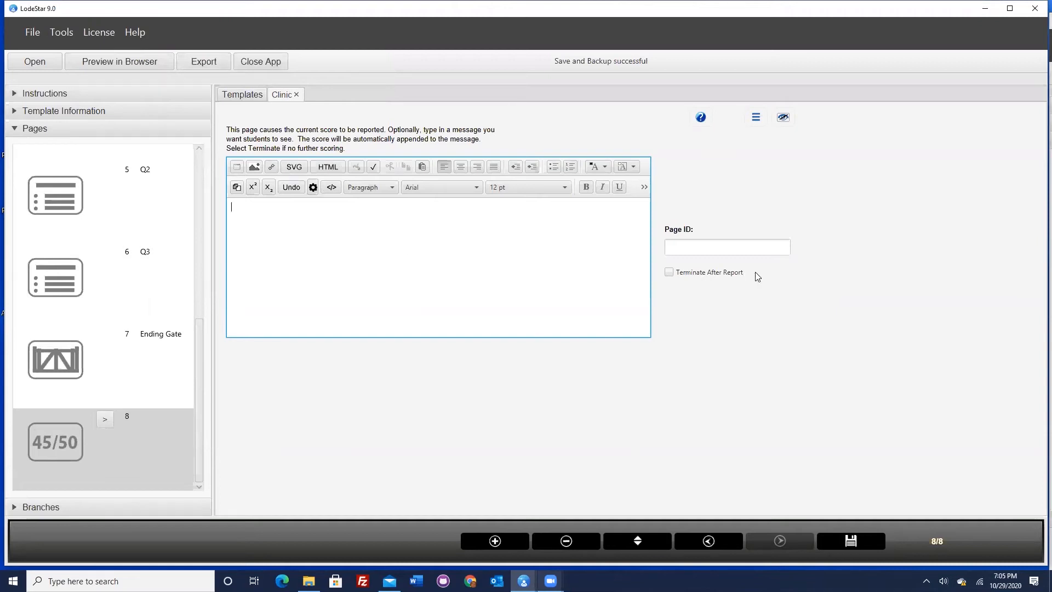
left_click(734, 250)
type("Report")
left_click(282, 230)
Set the Ending Gate's pass branch option to Jump to Page with the Report page as target, and save it
left_click(57, 356)
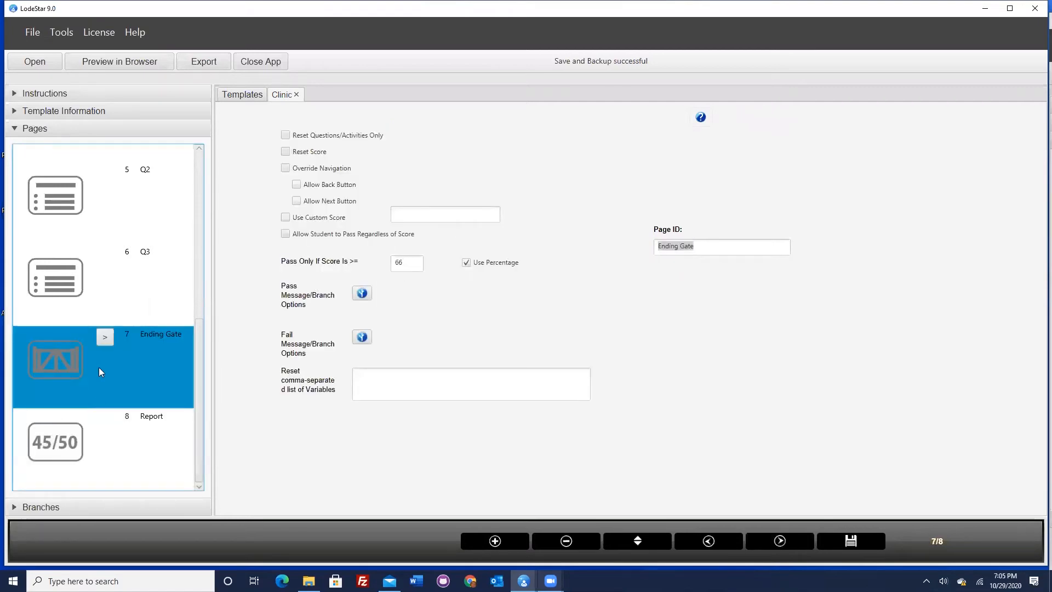
left_click(362, 293)
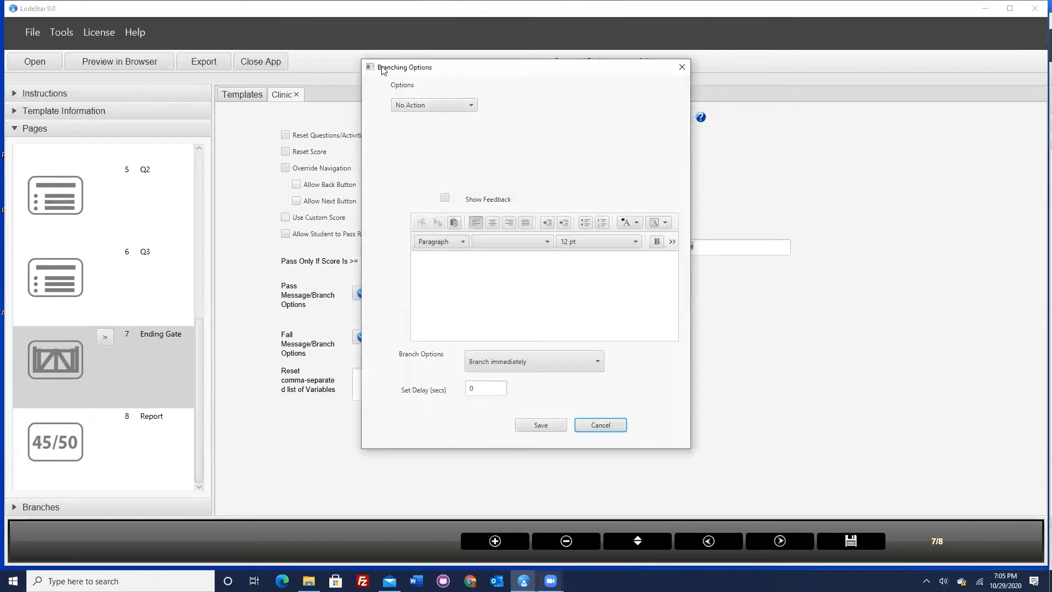
left_click(419, 107)
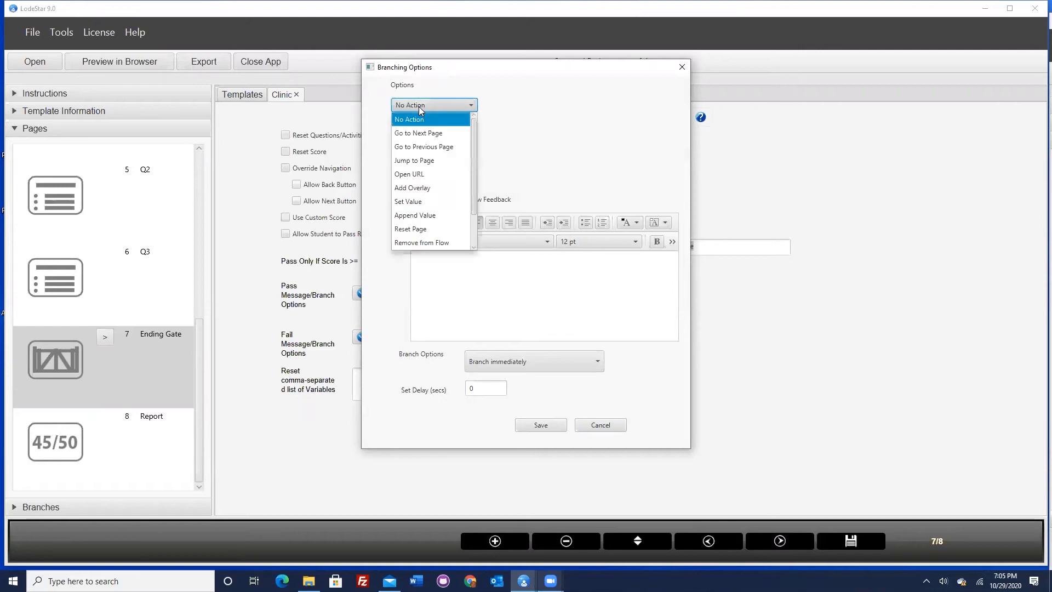
left_click(408, 161)
left_click(487, 150)
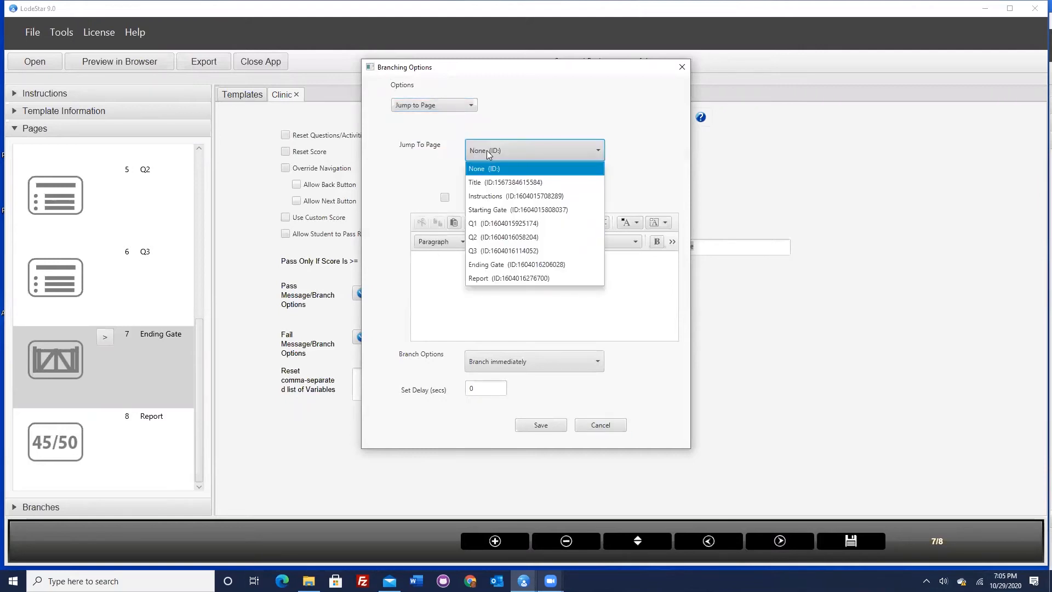
left_click(485, 278)
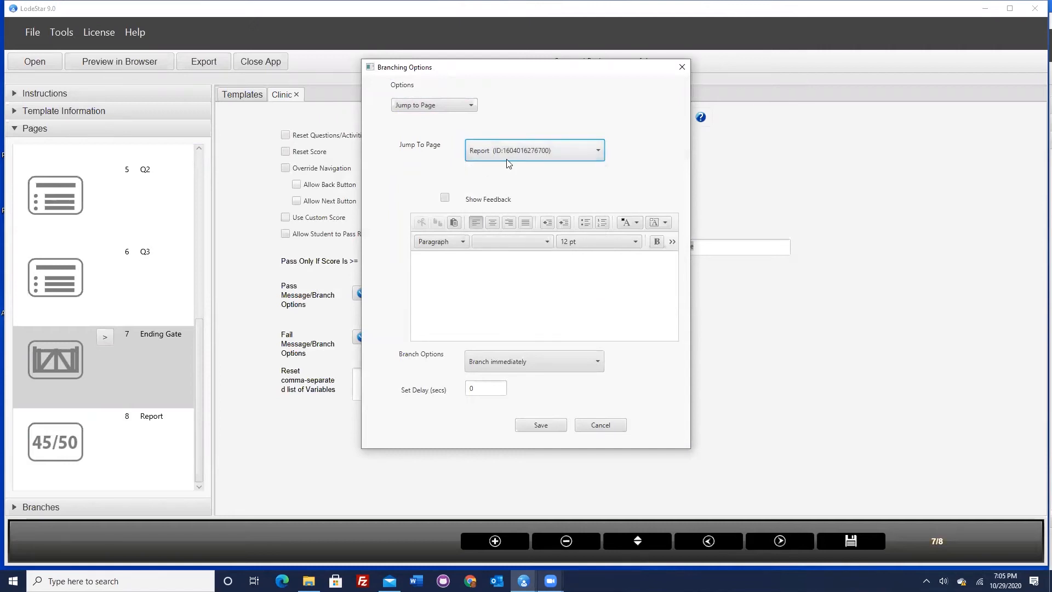
left_click(536, 423)
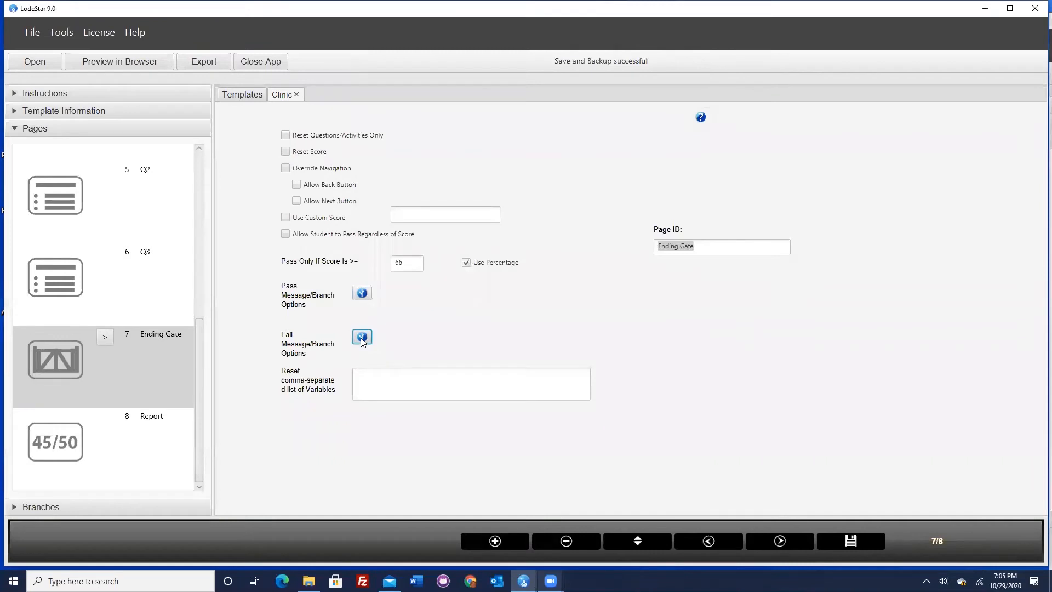
Set the Ending Gate's fail branch option to Jump to Page with the Starting Gate page as target
left_click(361, 337)
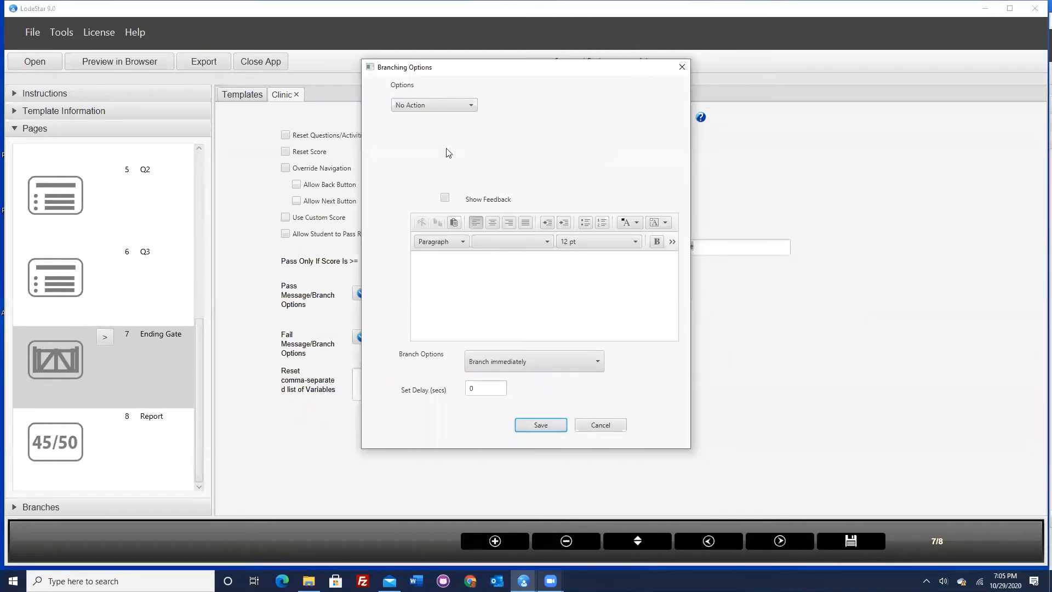
left_click(433, 104)
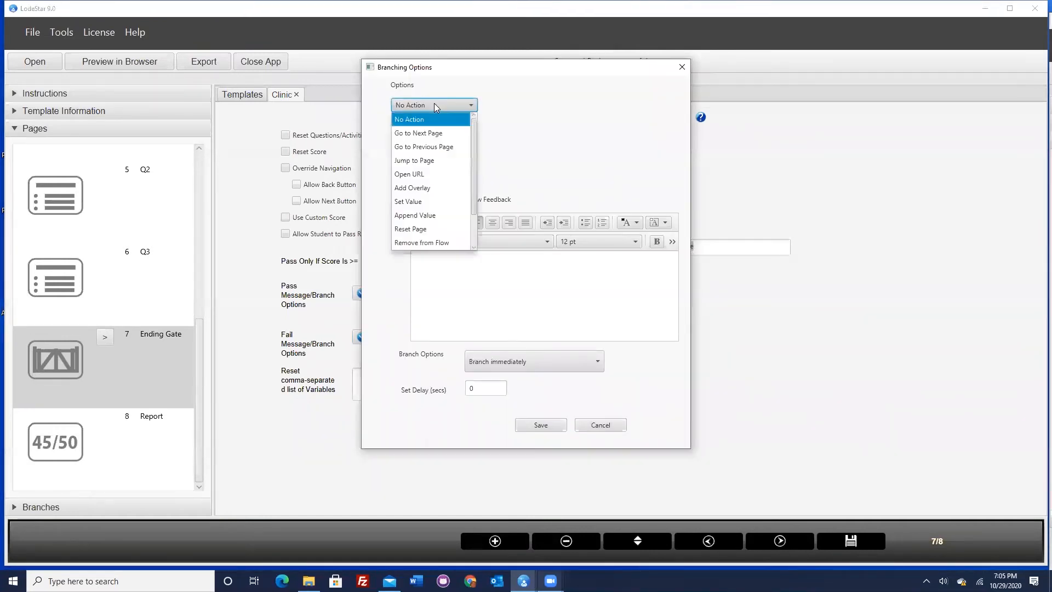
left_click(423, 160)
left_click(534, 148)
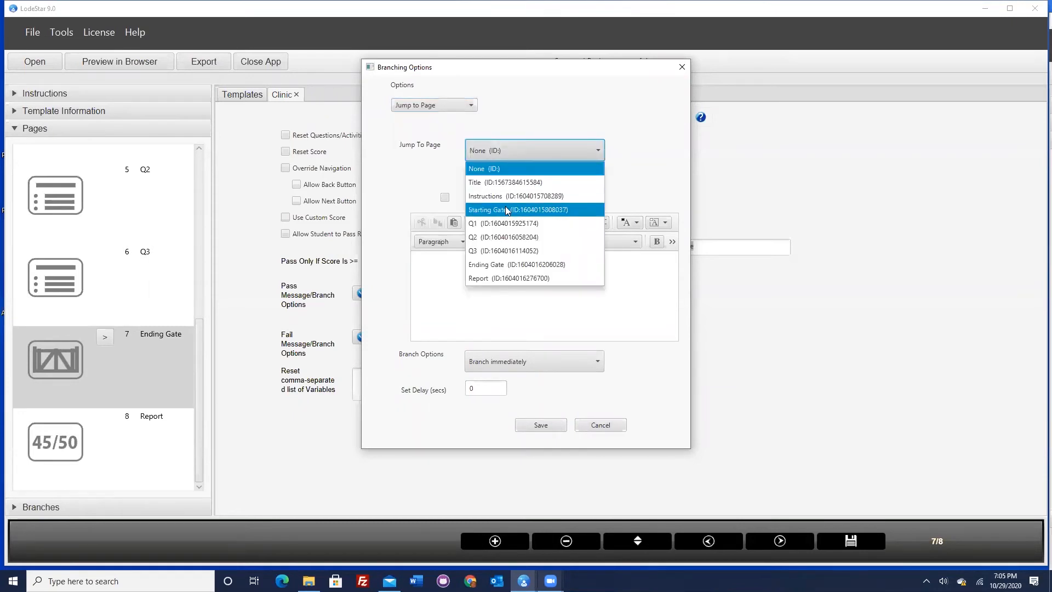
left_click(506, 211)
Enable feedback for the fail branch with the text "You did not achieve 66%. We'll return you to the missed items."
left_click(445, 197)
left_click(460, 261)
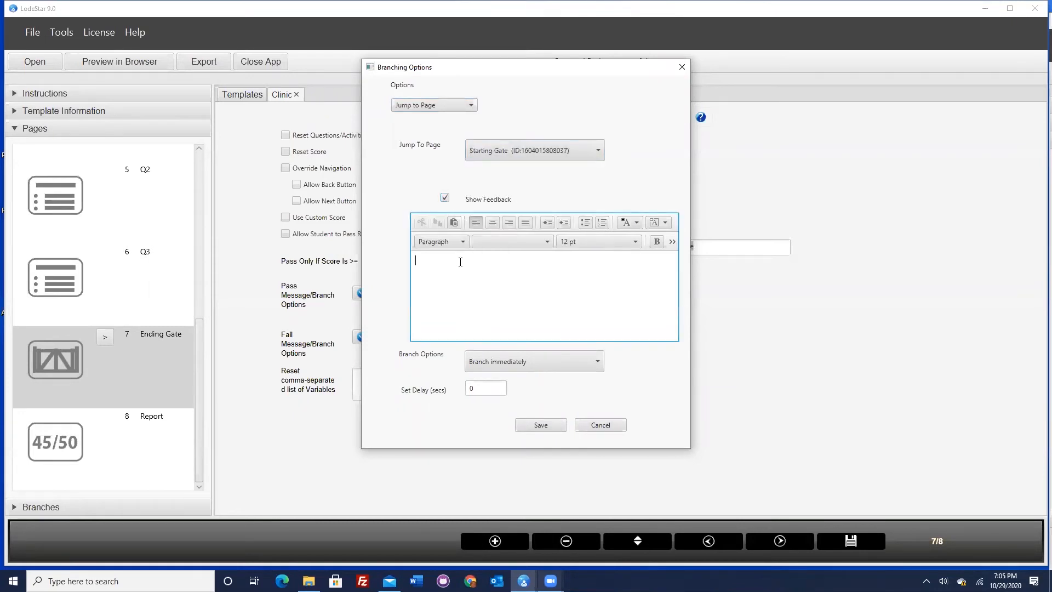
type("You did not achieve 66%.  We'll return you to the missed items.")
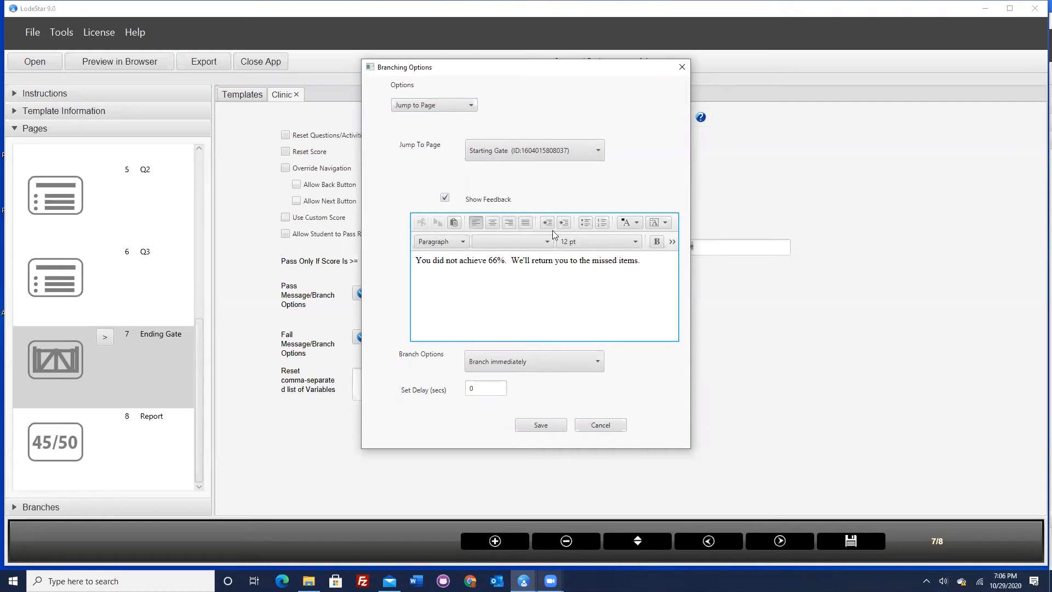
left_click_drag(650, 261, 352, 264)
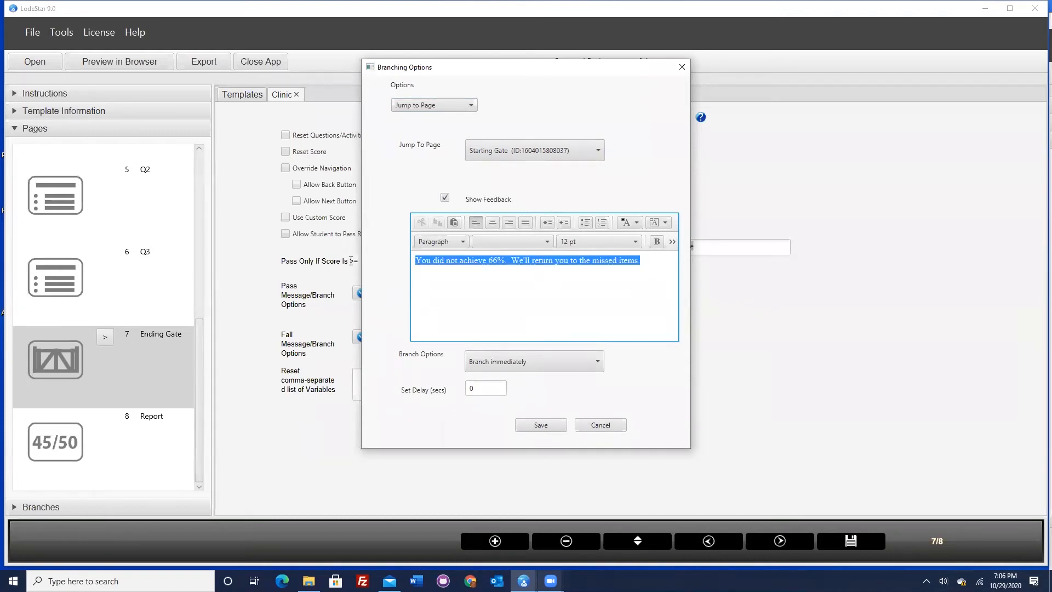
left_click(487, 261)
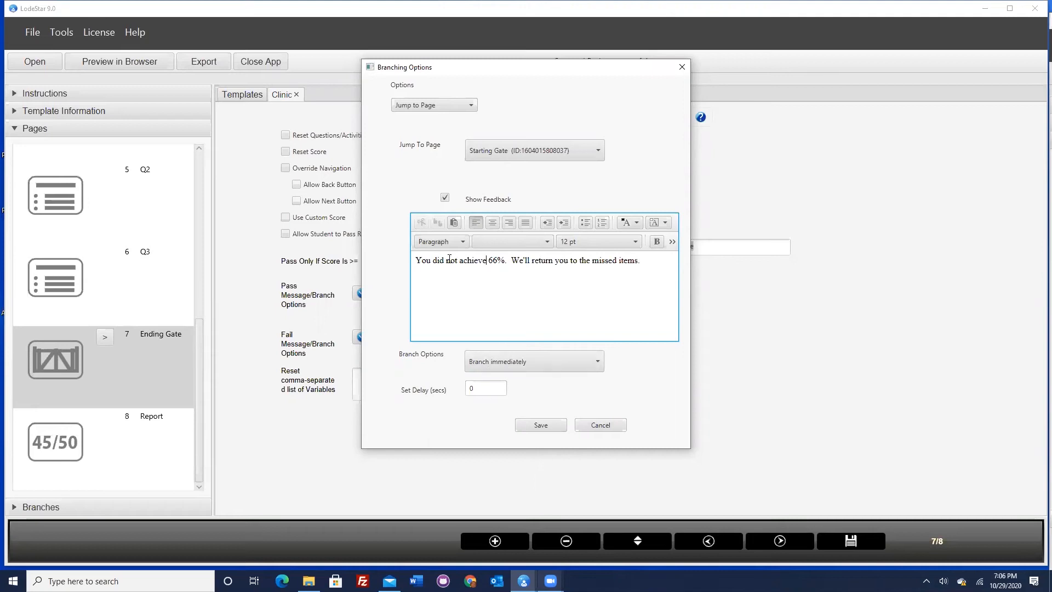
Set the fail branch's delay to 3 seconds, keep it branching immediately, and save the branching options
double_click(476, 389)
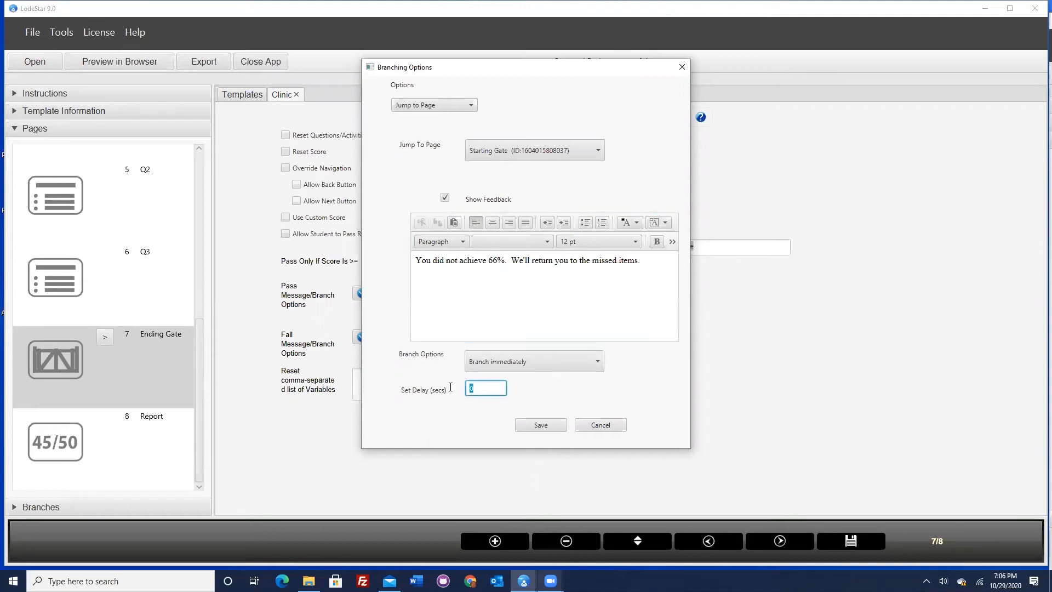
type("3")
left_click(520, 362)
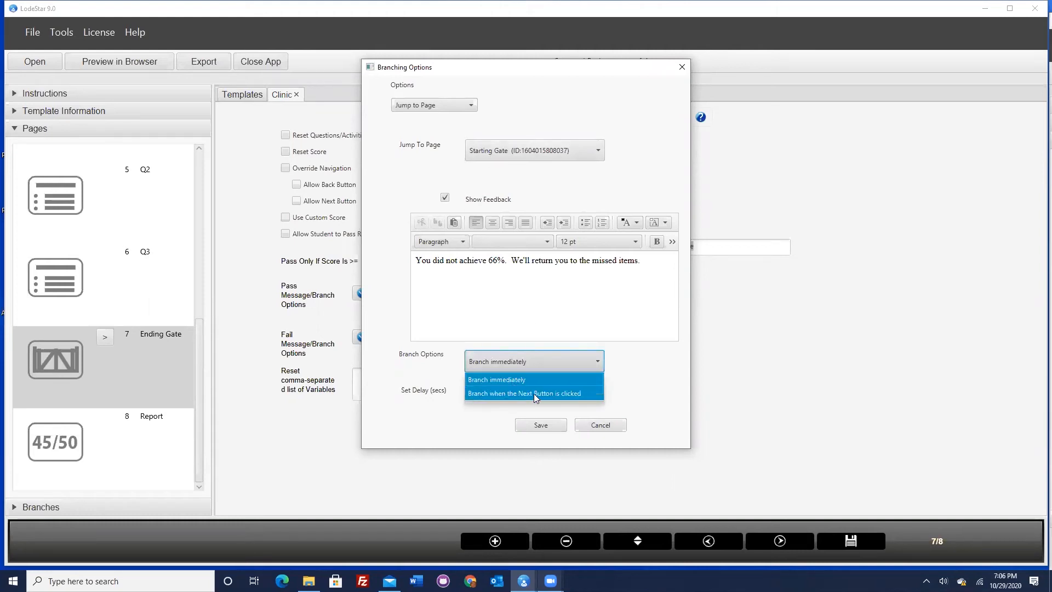
left_click(621, 386)
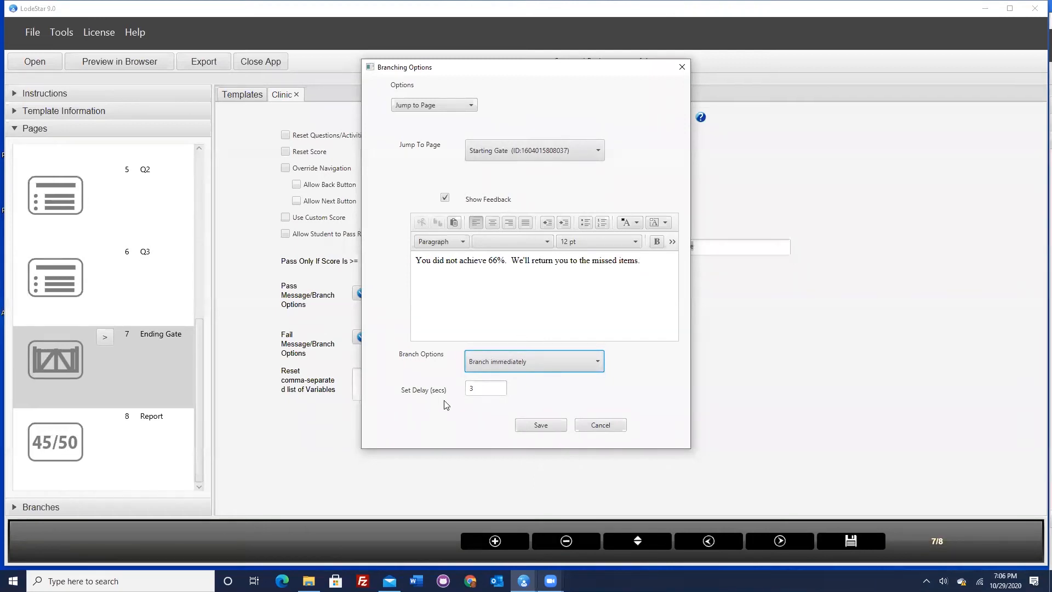
left_click(513, 368)
left_click(586, 380)
left_click(539, 429)
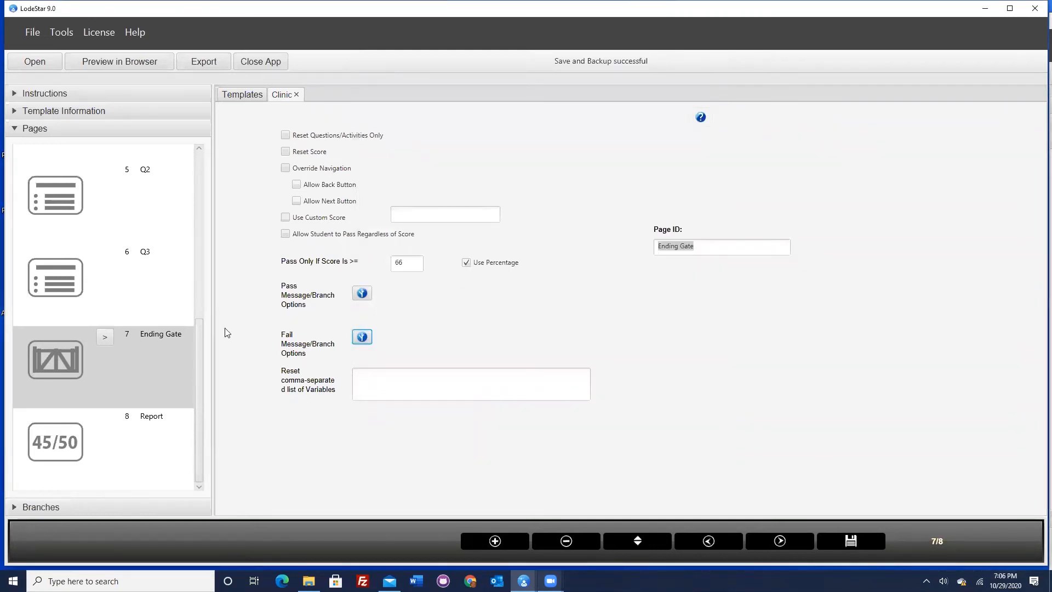
Examine the branch diagram, checking how the Starting Gate, the questions, the Ending Gate and the Report page connect
left_click(37, 507)
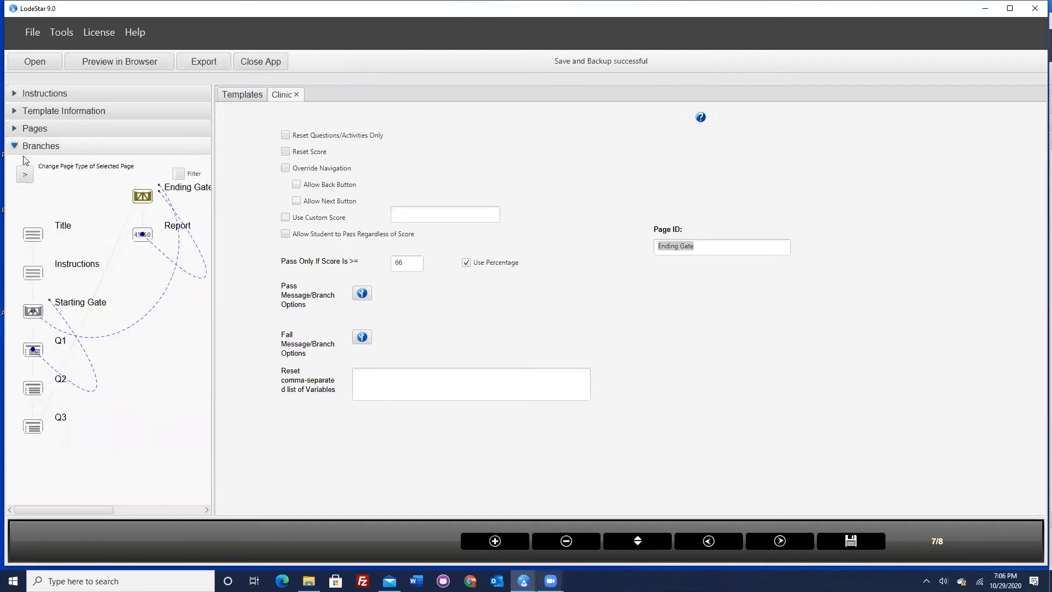
left_click(45, 133)
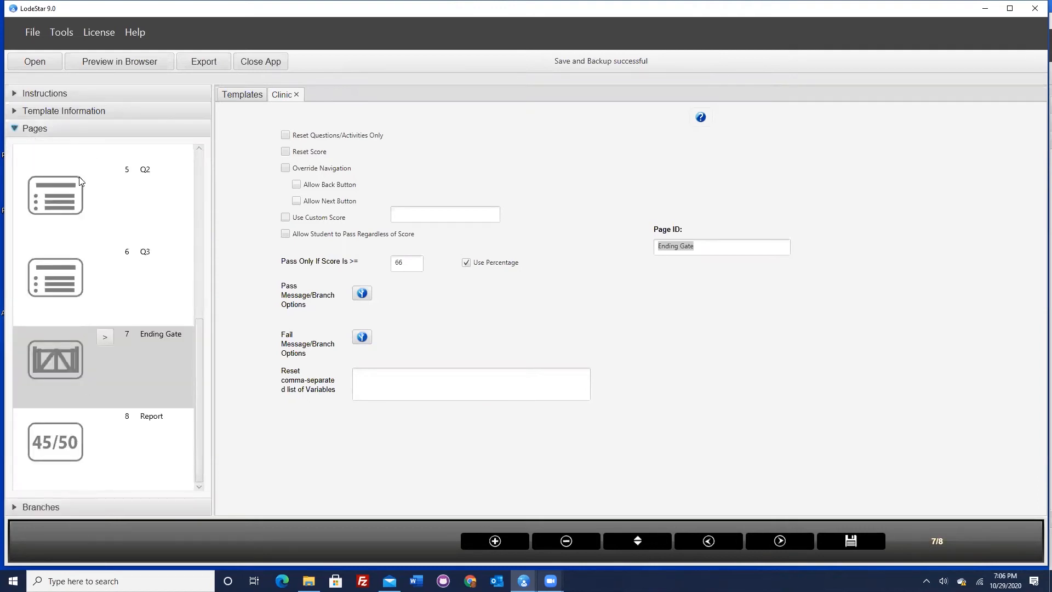
left_click(44, 135)
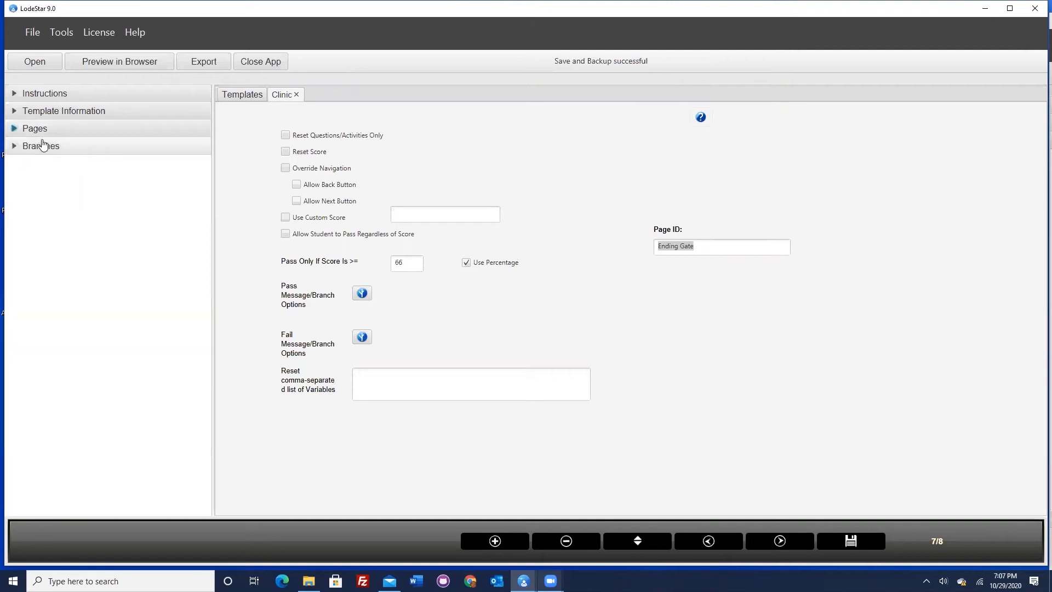
left_click(41, 147)
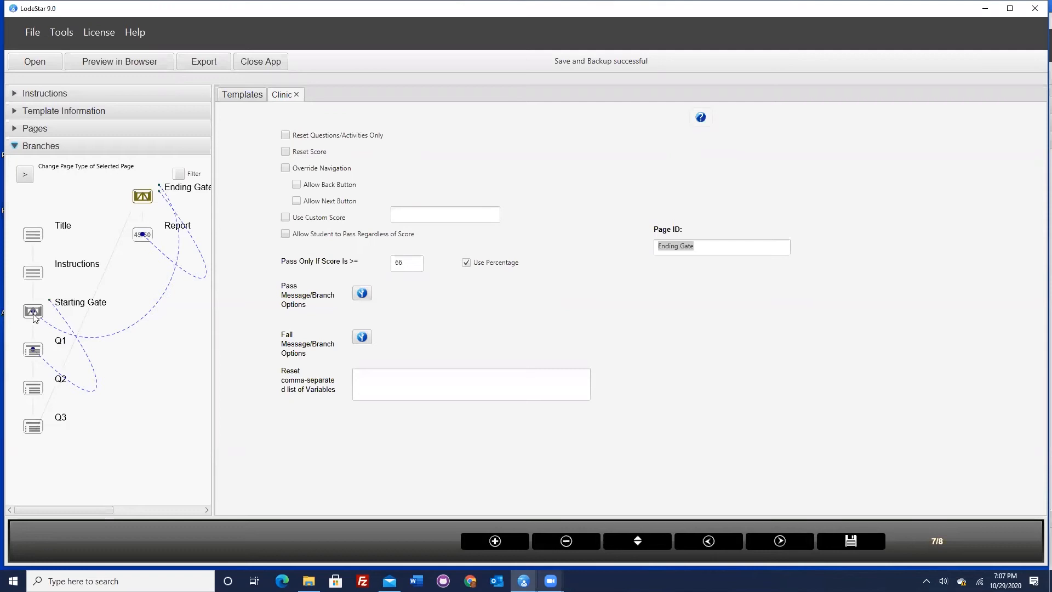
left_click(34, 389)
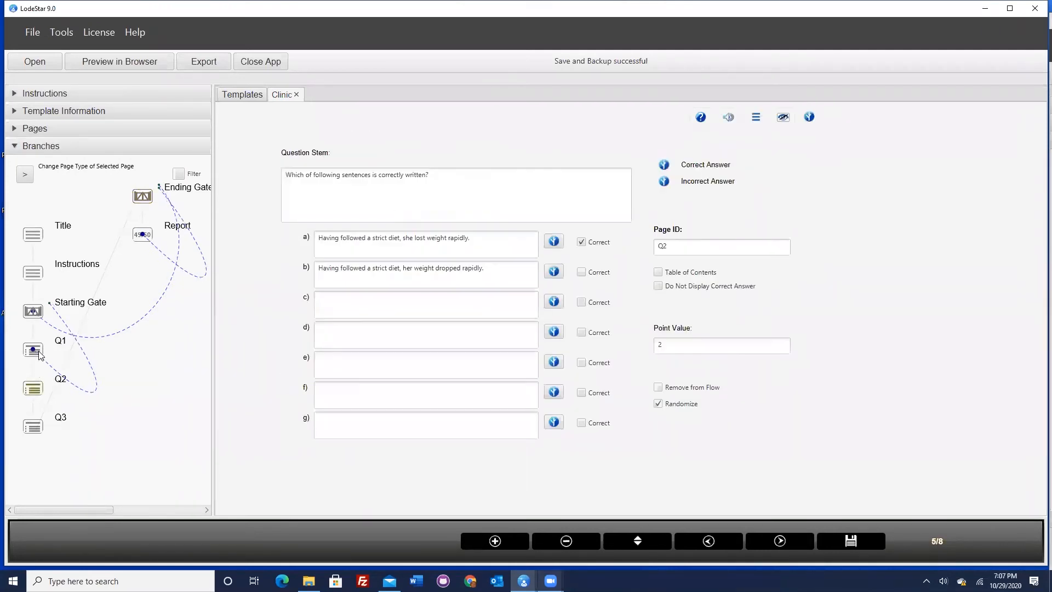
left_click(33, 312)
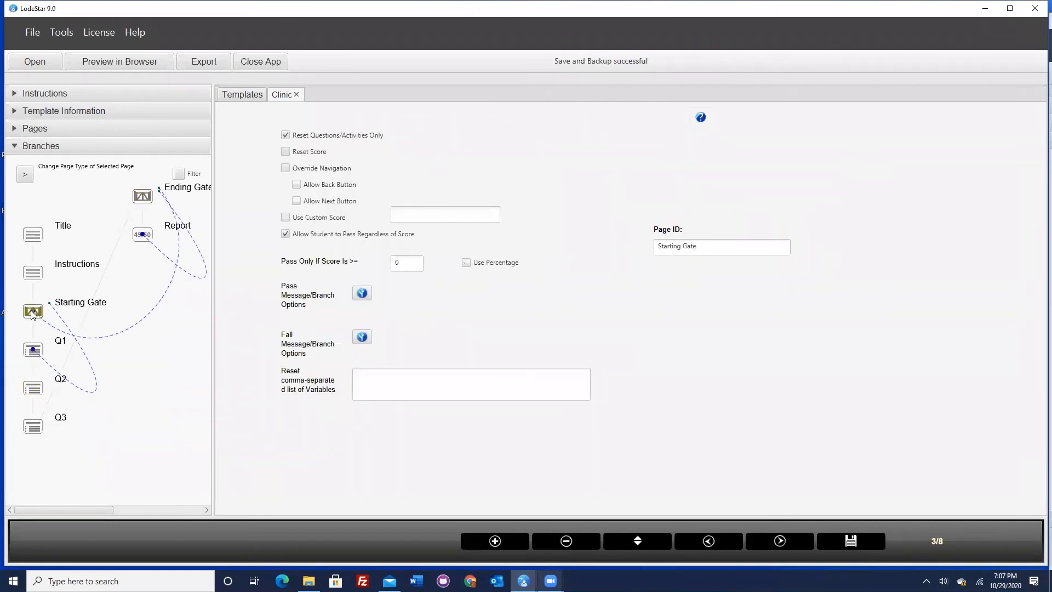
left_click(143, 198)
left_click(34, 311)
left_click(39, 147)
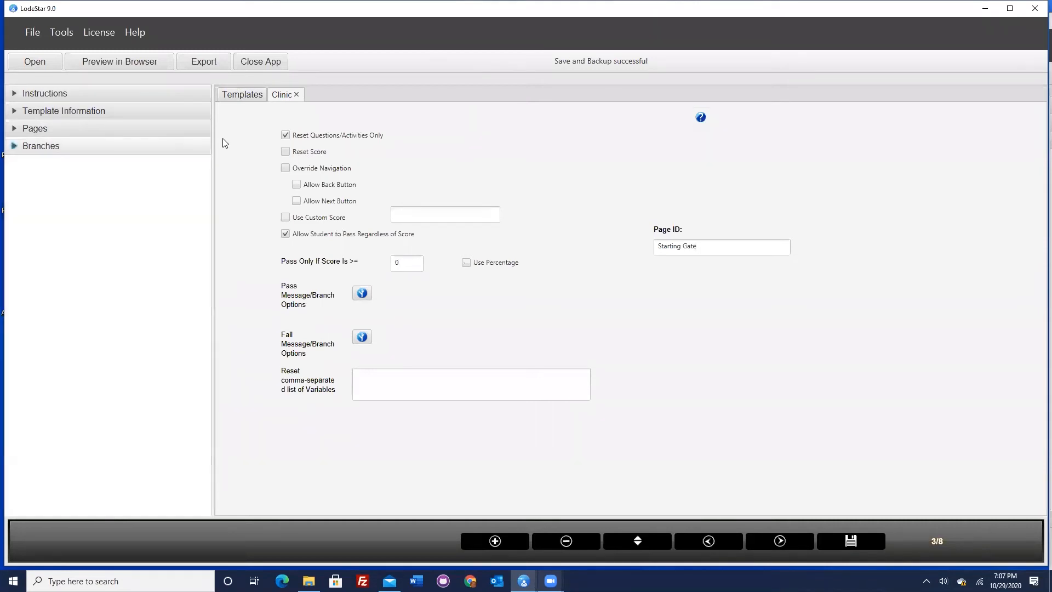
Save and preview the activity in the browser, submitting "Having followed a strict diet, her weight dropped rapidly." on page 5 and advancing
left_click(136, 62)
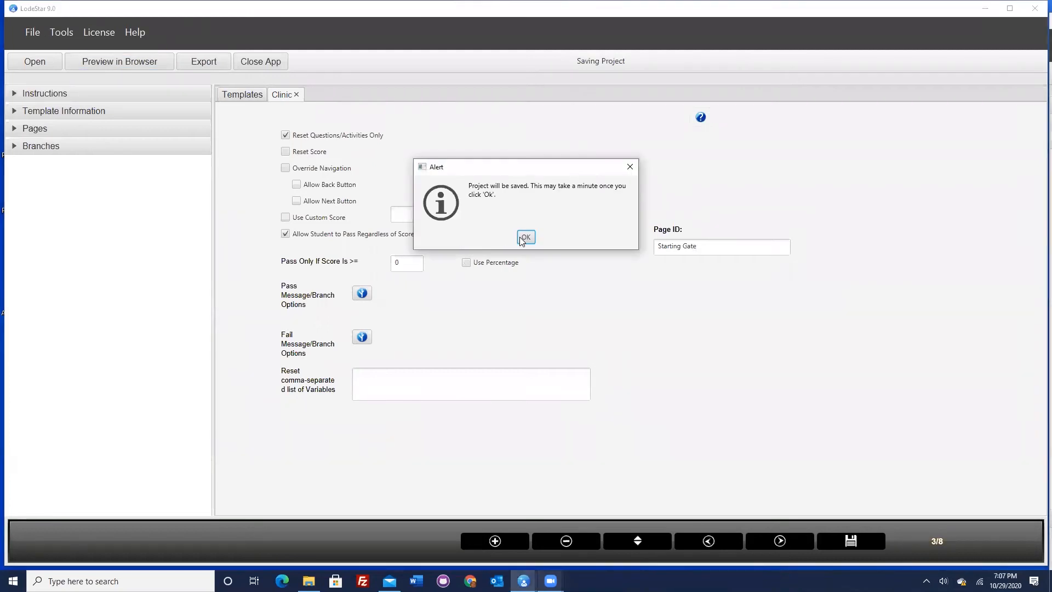
left_click(525, 237)
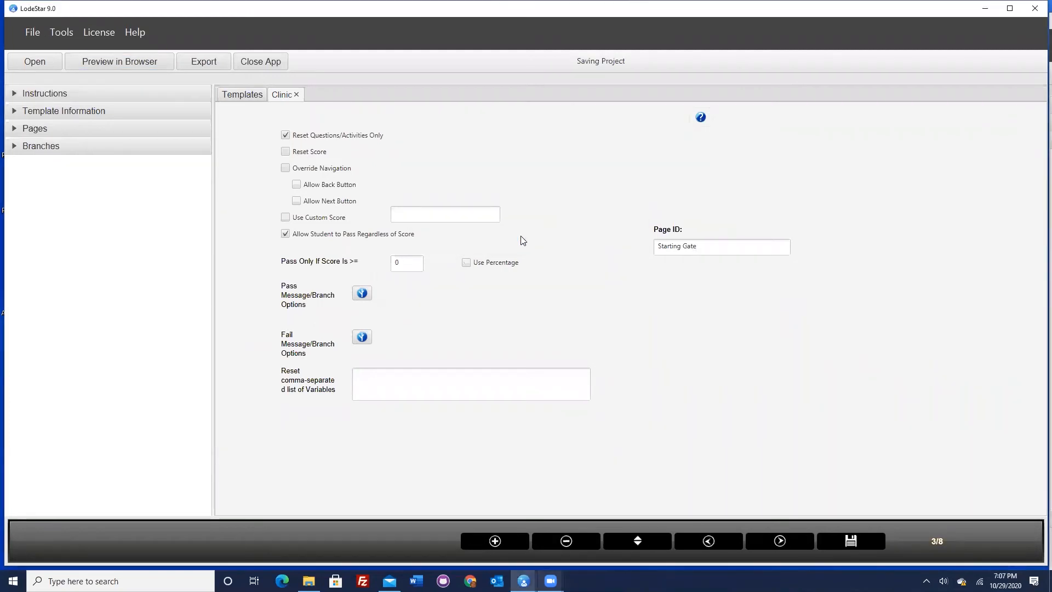
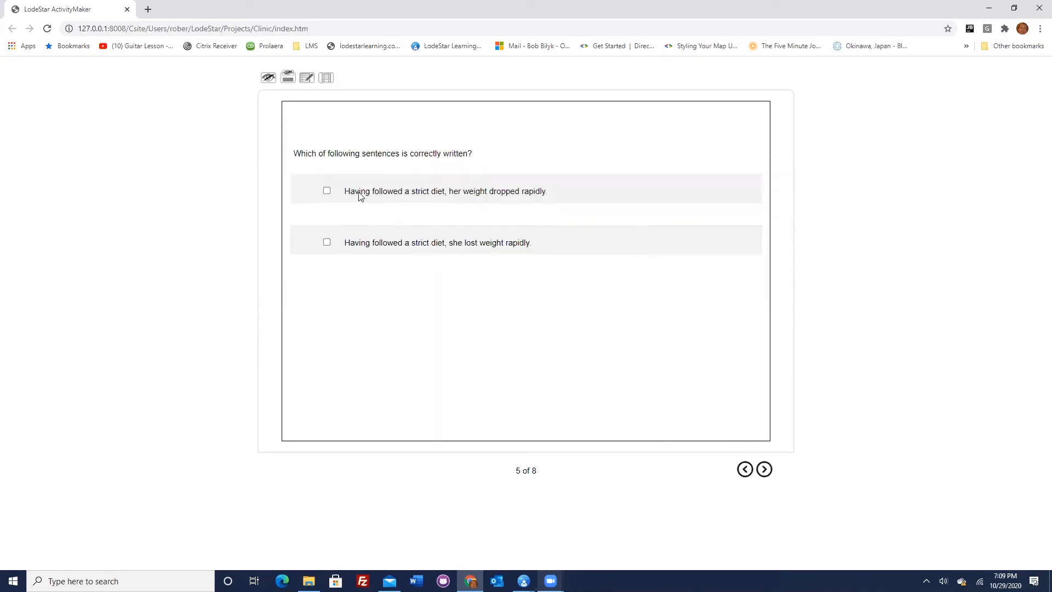
left_click(327, 190)
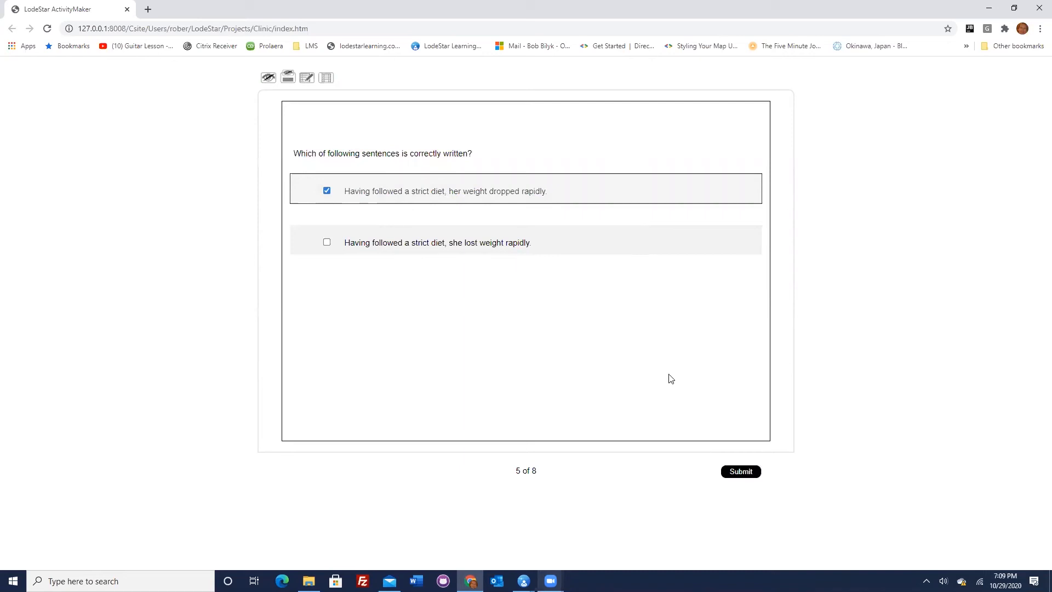
left_click(737, 472)
left_click(764, 469)
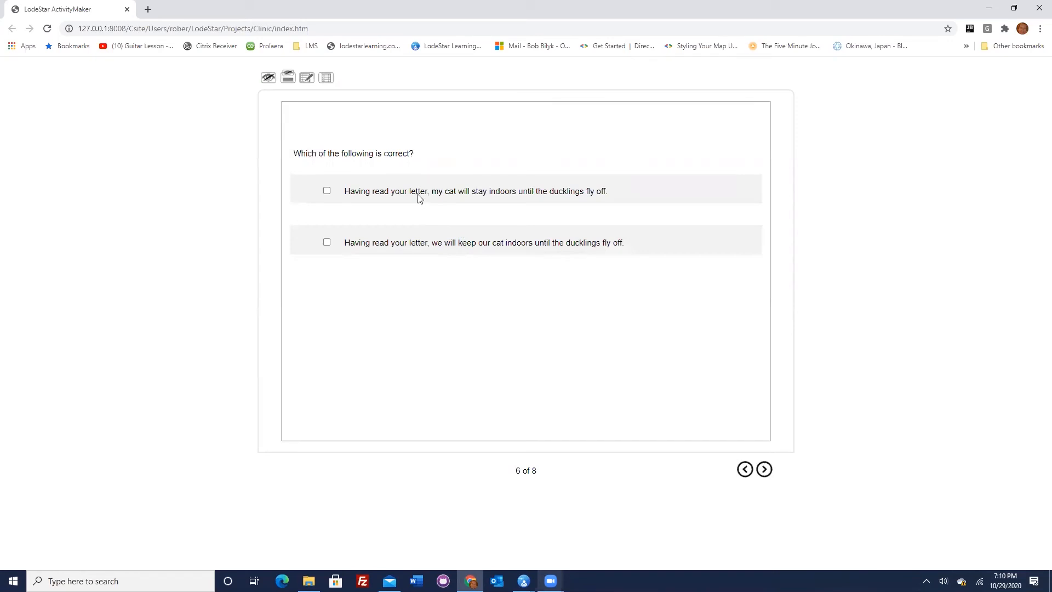
Submit "Having read your letter, we will keep our cat indoors until the ducklings fly off.", advance to the Ending Gate and dismiss its feedback
left_click(327, 243)
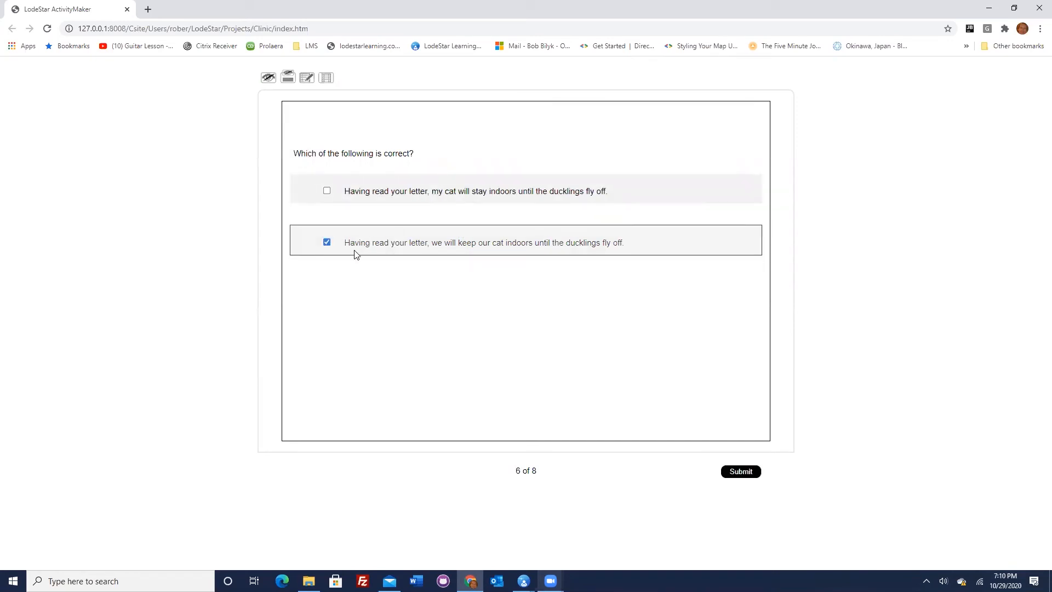
left_click(741, 471)
left_click(765, 470)
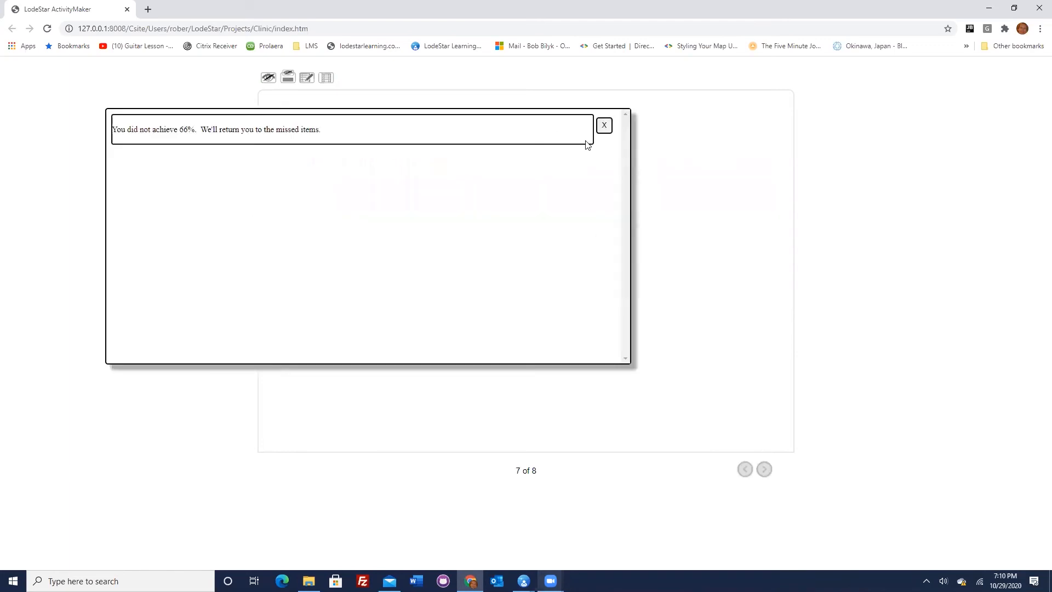
left_click(604, 127)
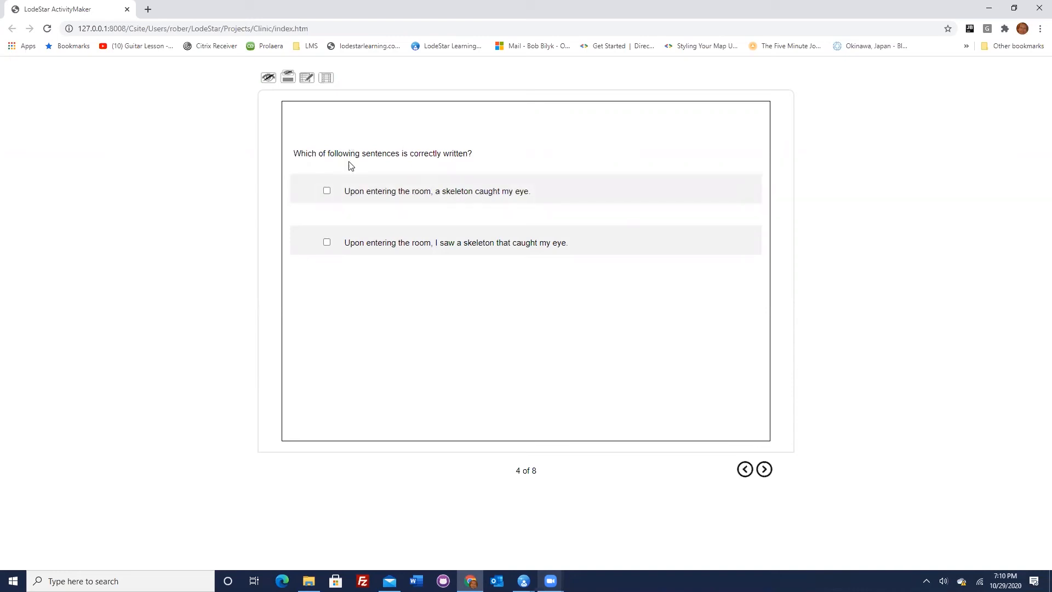
Answer the returned page 4 question with "Upon entering the room, I saw a skeleton that caught my eye." and advance
left_click(345, 242)
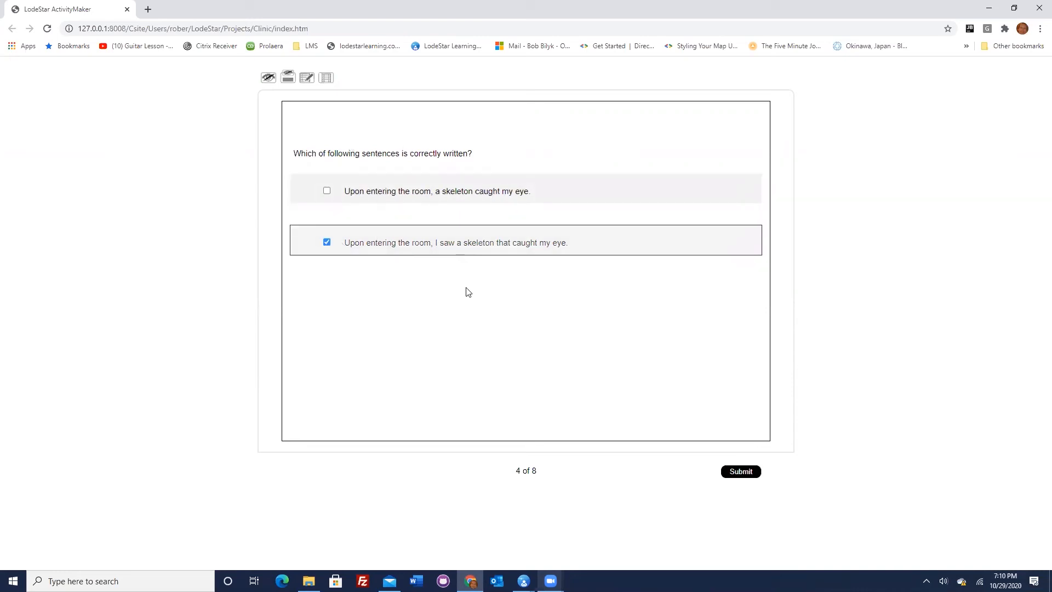
left_click(736, 476)
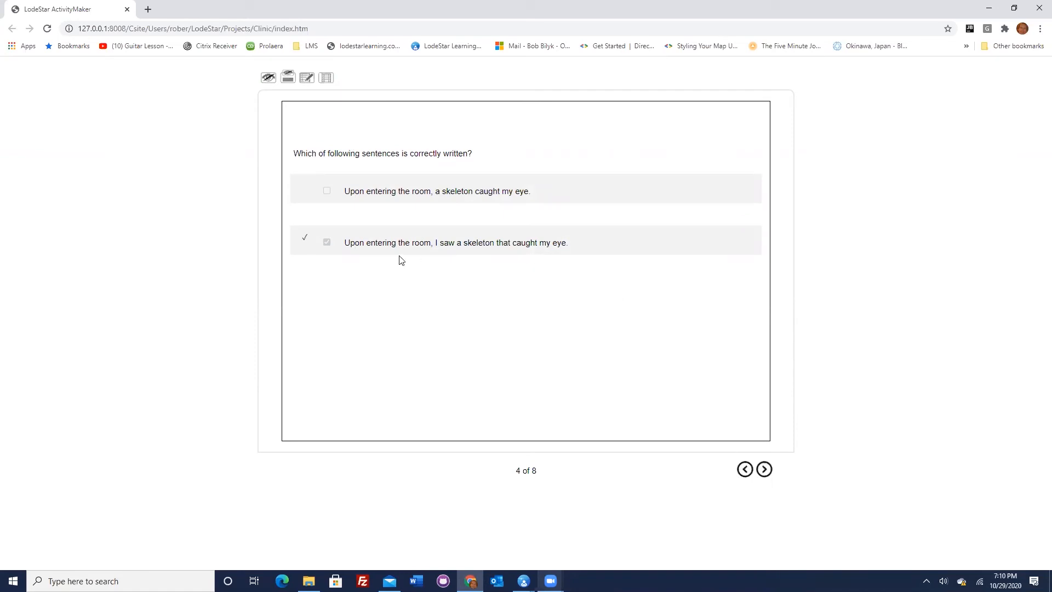
left_click(764, 476)
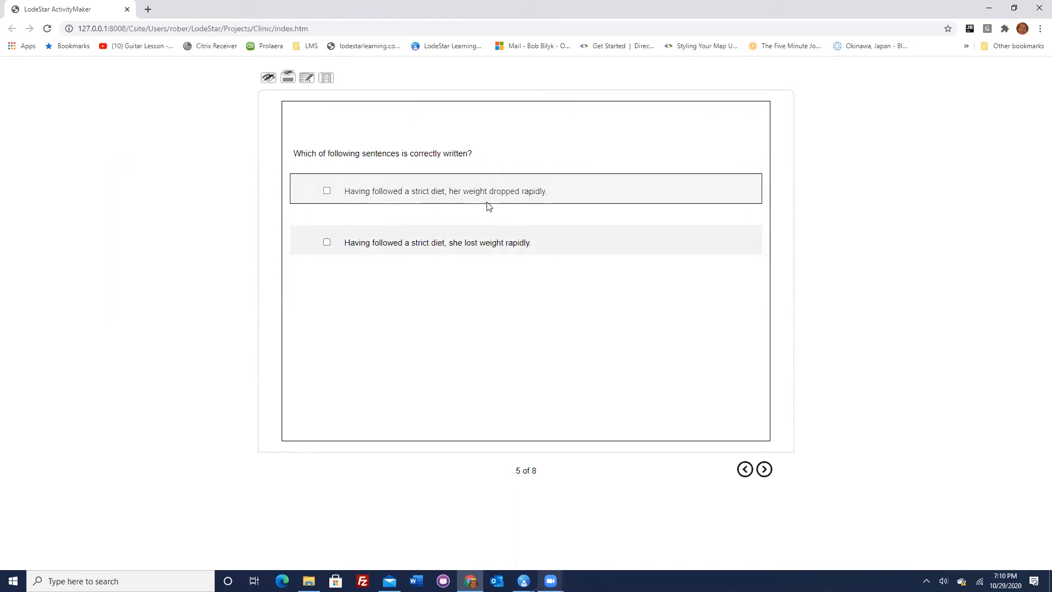
Answer the returned page 5 question with "Having followed a strict diet, she lost weight rapidly." and advance to the report
left_click(371, 243)
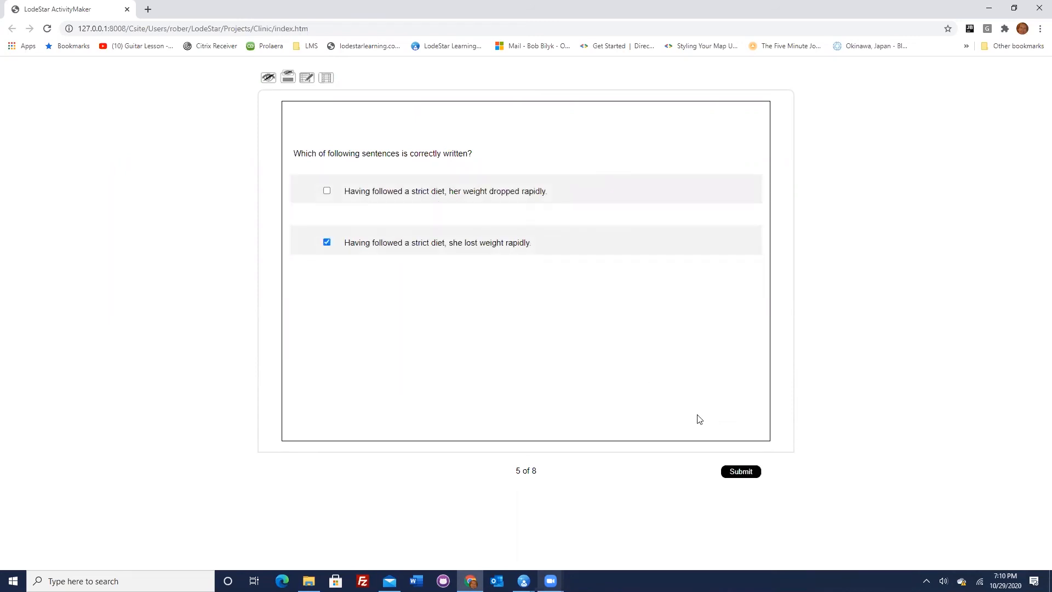
left_click(735, 473)
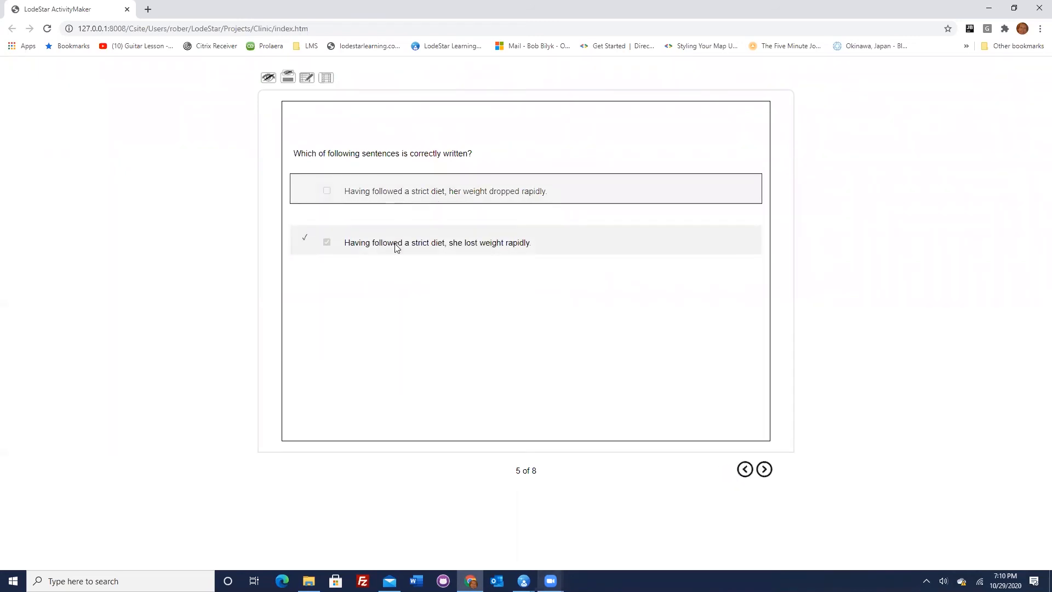
left_click(765, 470)
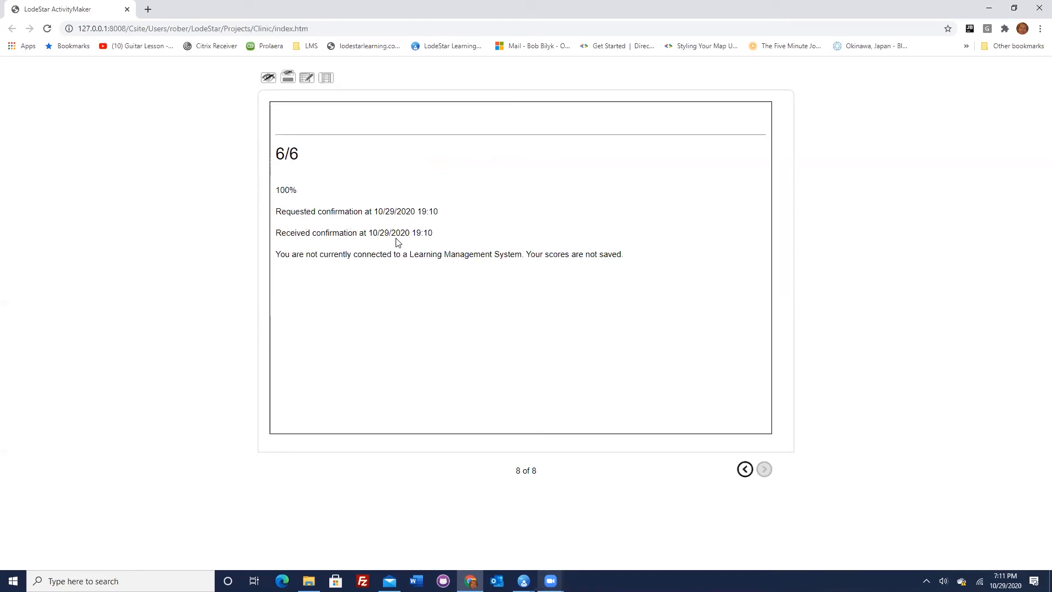
Read the report page's note about the Learning Management System connection, highlighting its wording
left_click_drag(333, 255, 525, 254)
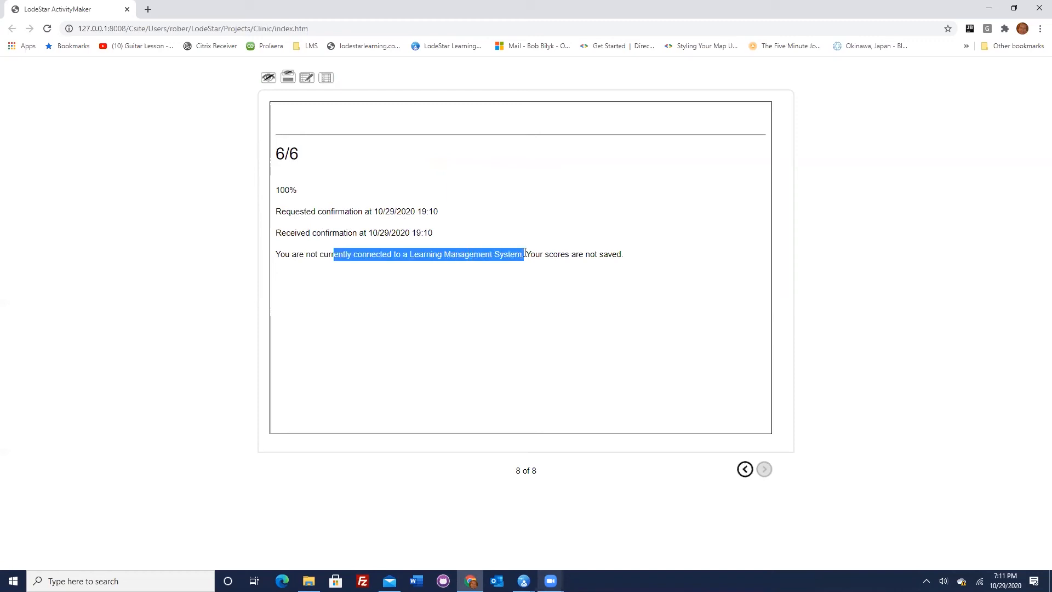
left_click(516, 283)
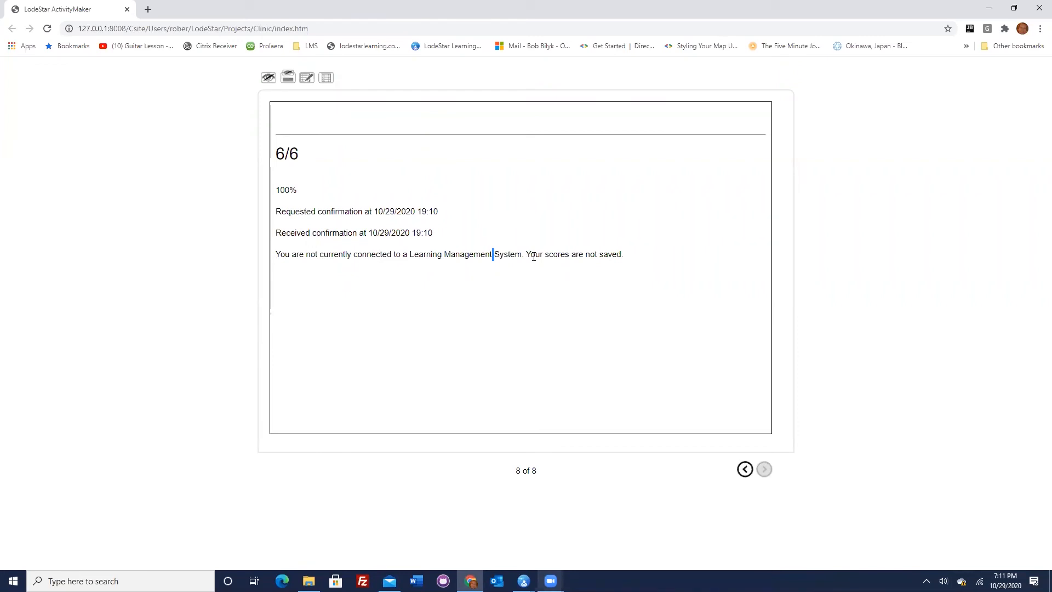
mouse_move(432, 253)
left_mouse_down()
mouse_move(401, 253)
mouse_move(411, 253)
left_mouse_up()
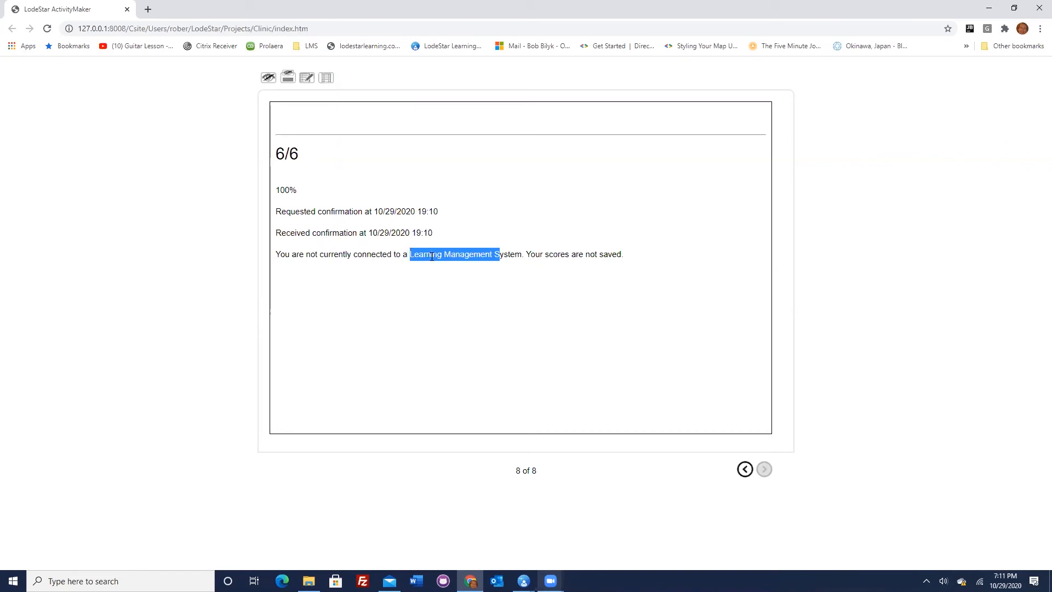
Switch to the LodeStar editor and enable Terminate After Report on the page 8 Report page
left_click_drag(523, 254, 410, 250)
mouse_move(523, 581)
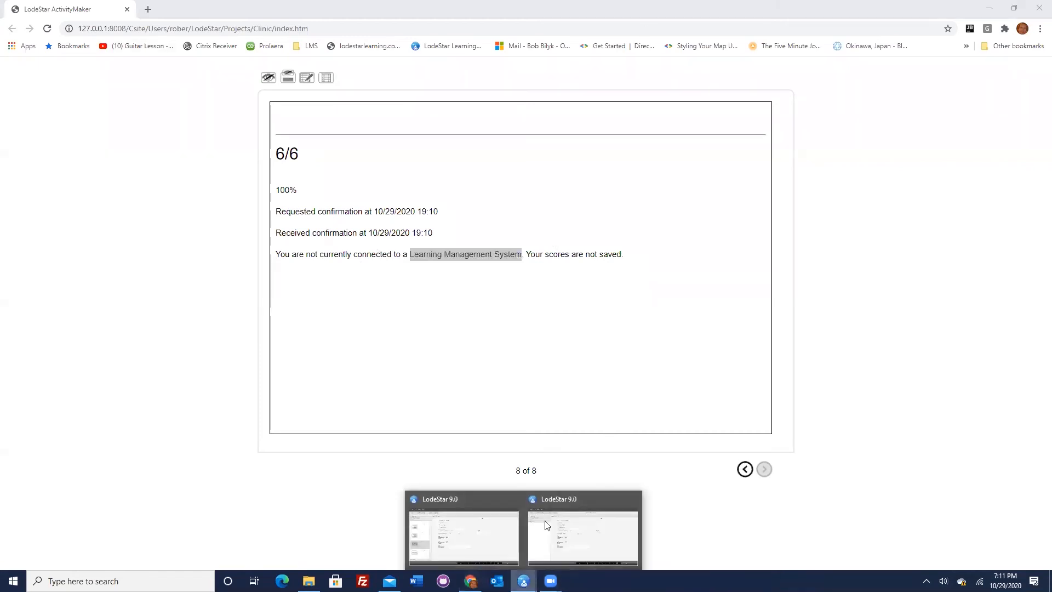
left_click(463, 499)
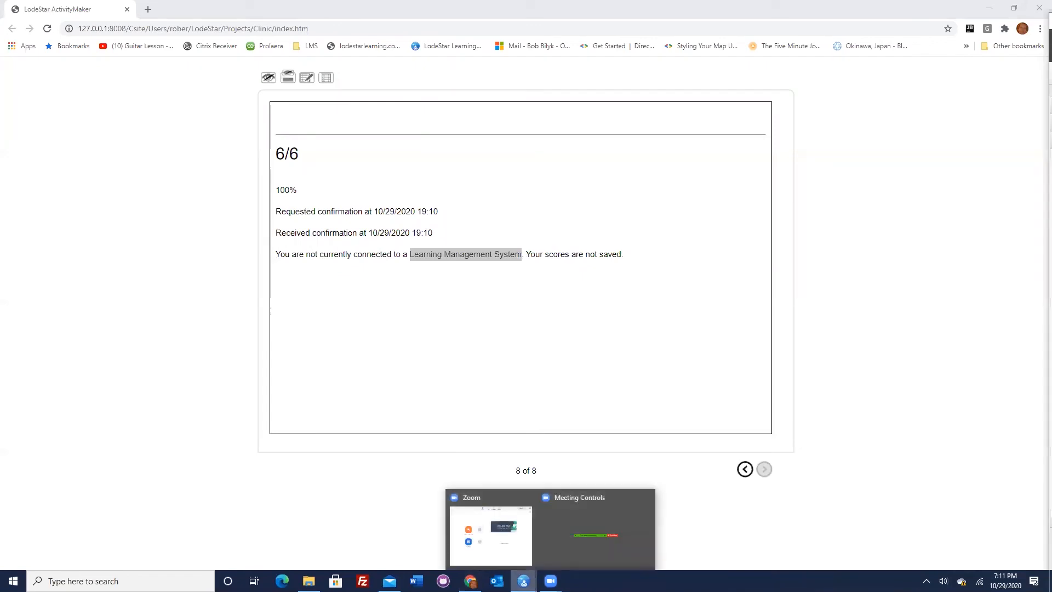
left_click(565, 499)
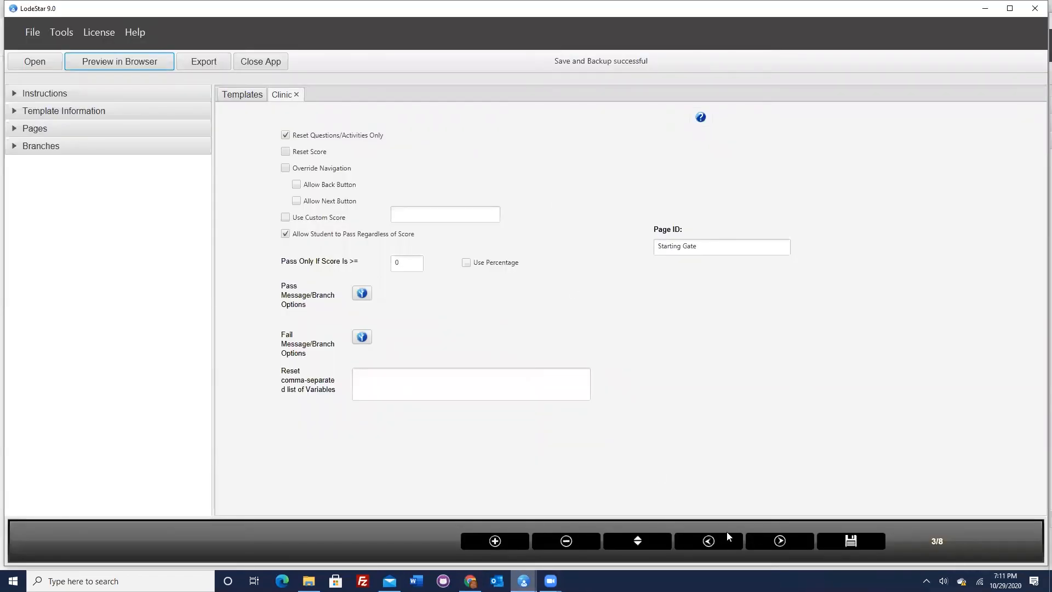
left_click(772, 538)
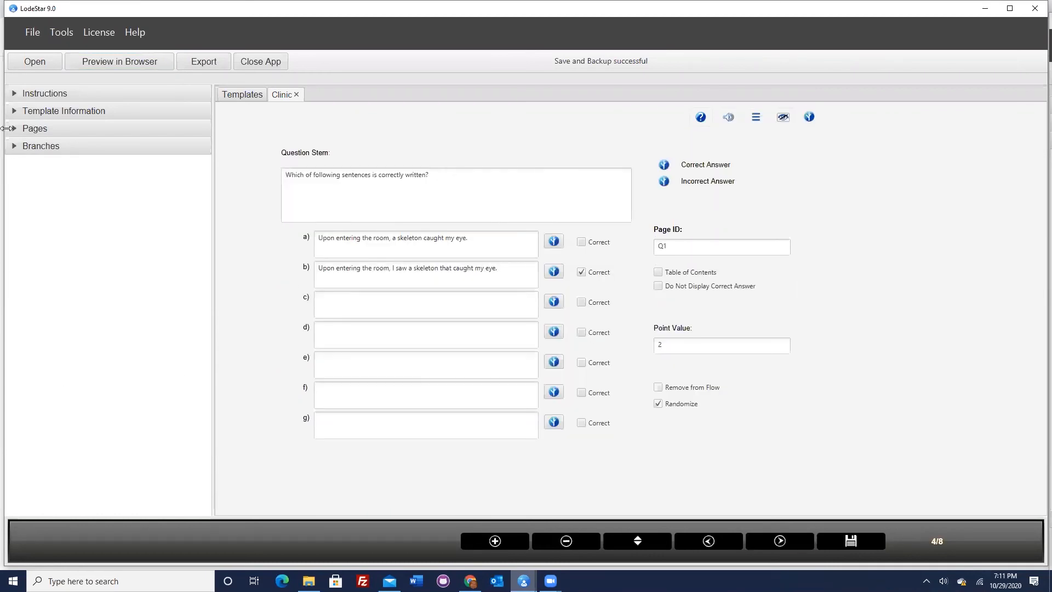
left_click(14, 129)
scroll(90, 436, "down", 3)
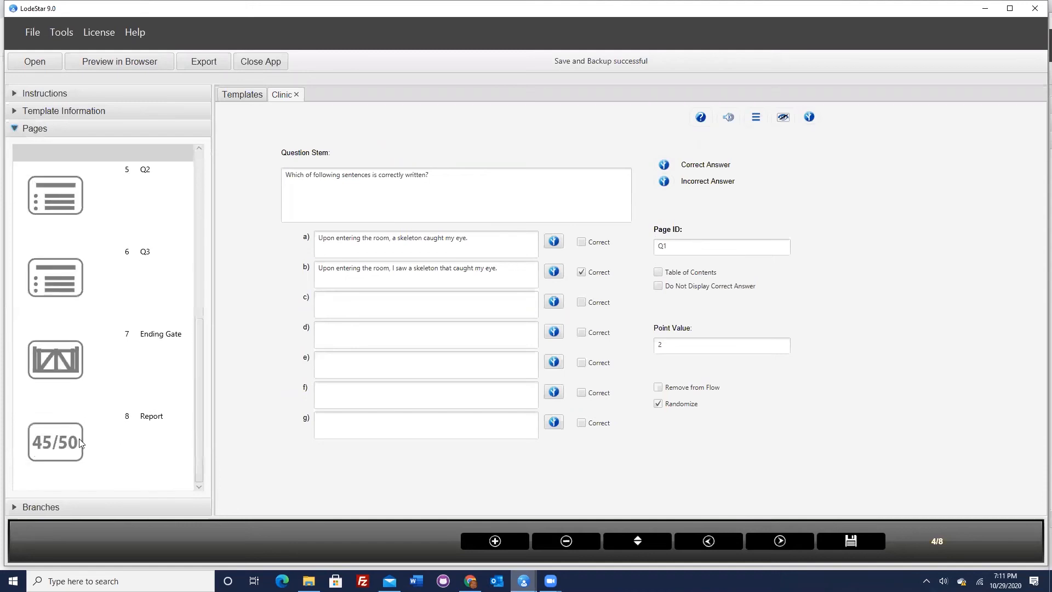
left_click(64, 445)
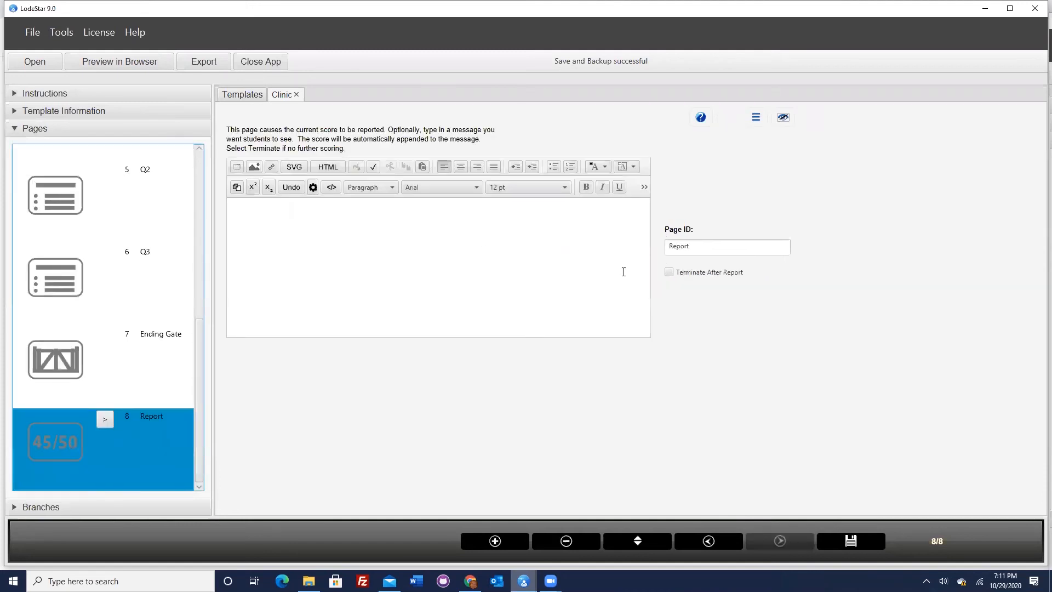
left_click(669, 273)
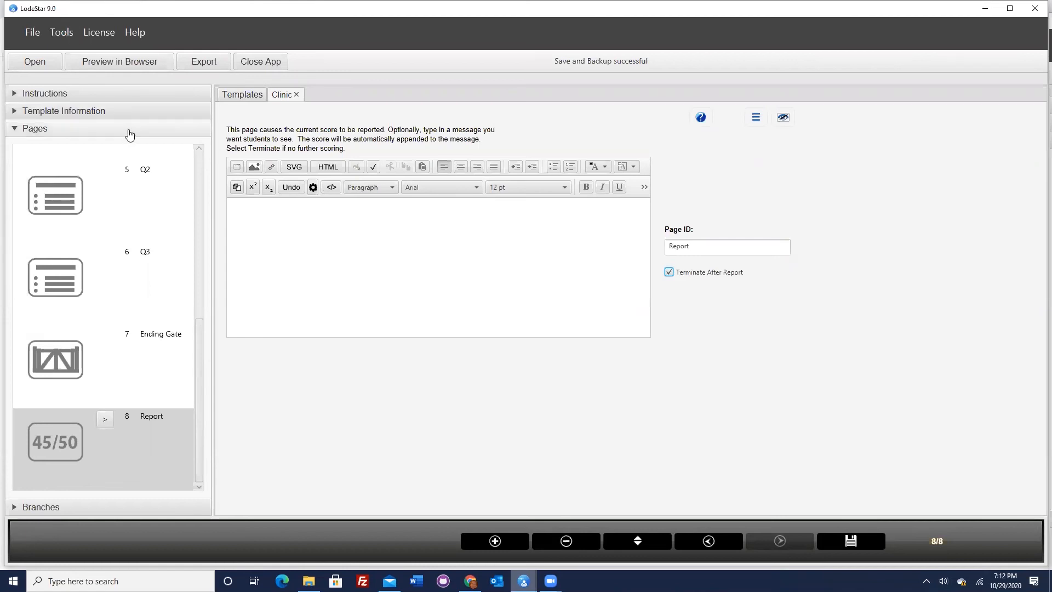
Set the theme's HTML Background Color to dark grey #4d4d4d and apply it
left_click(62, 32)
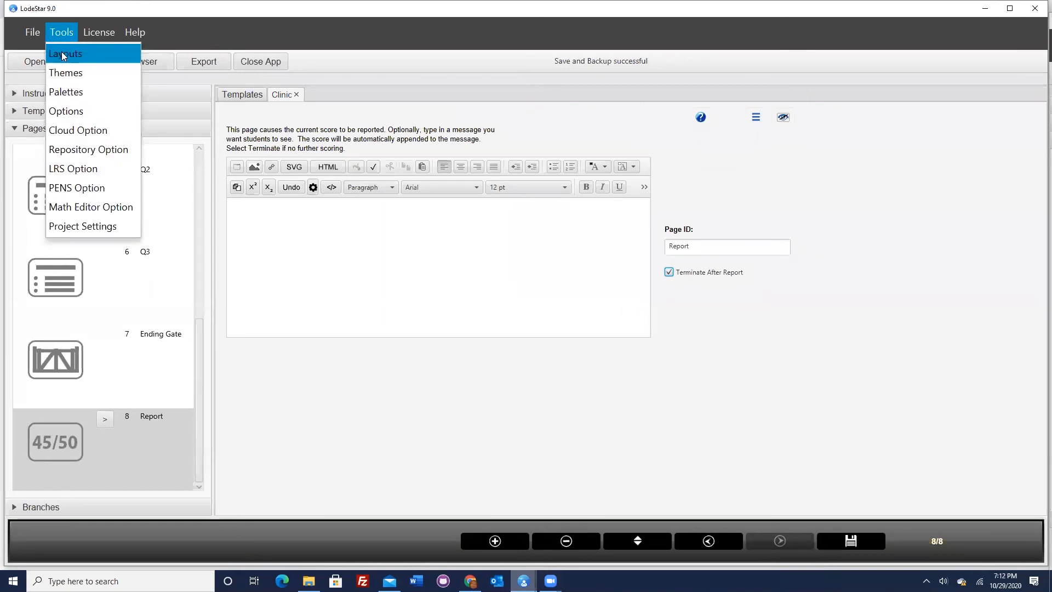
left_click(72, 78)
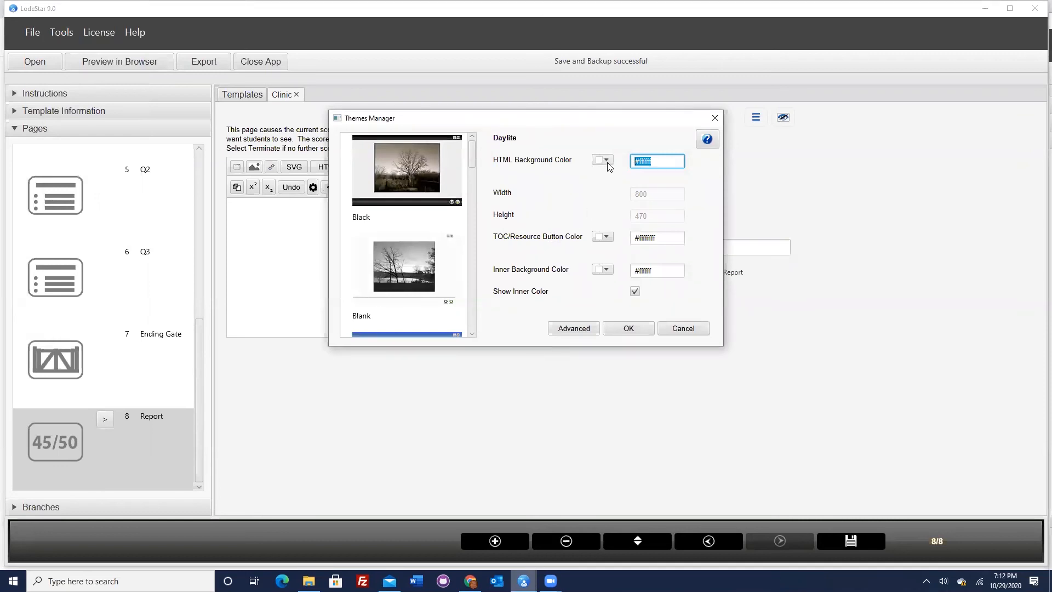
left_click(607, 160)
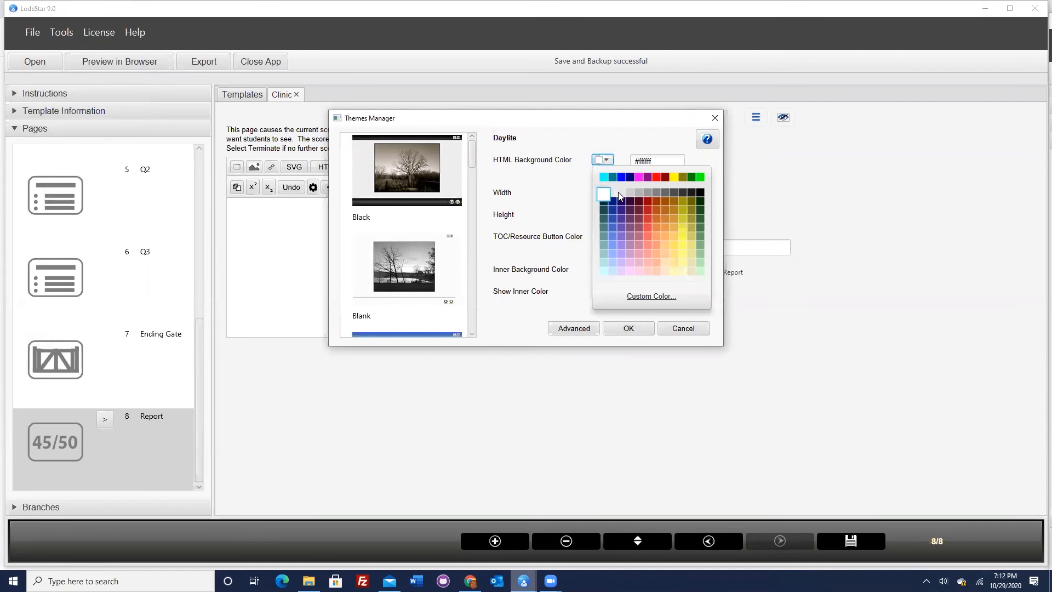
left_click(677, 193)
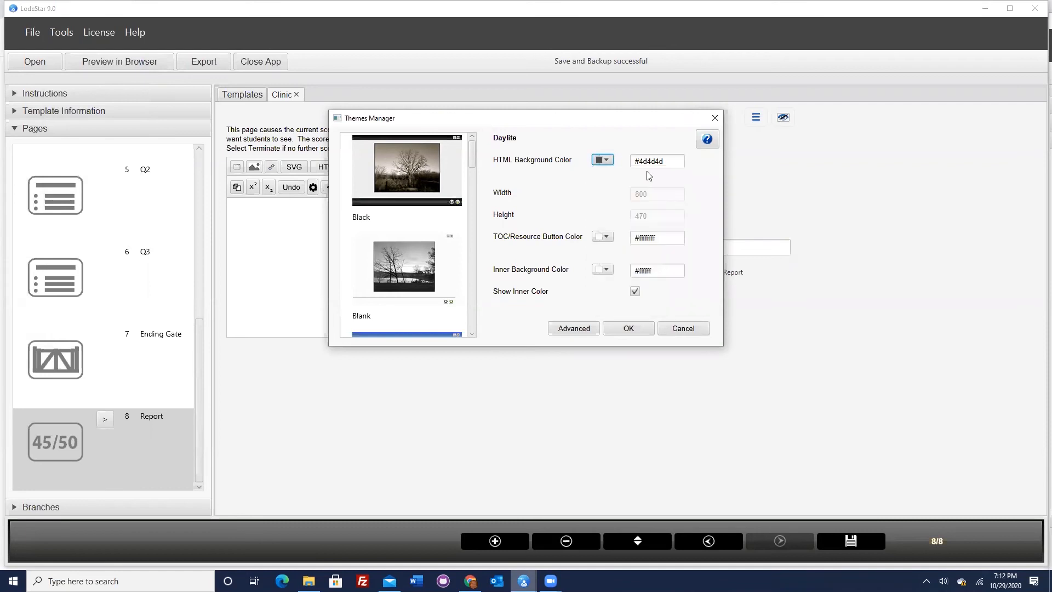
left_click(627, 329)
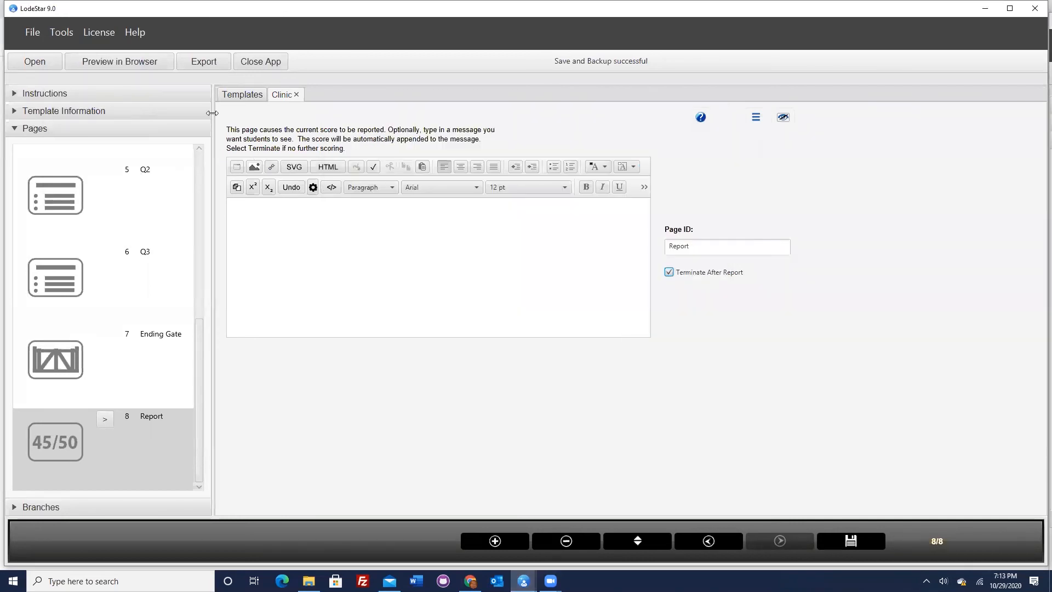
Set cogs.png from the Pictures folder as the layout's Background Tile and apply it
left_click(65, 34)
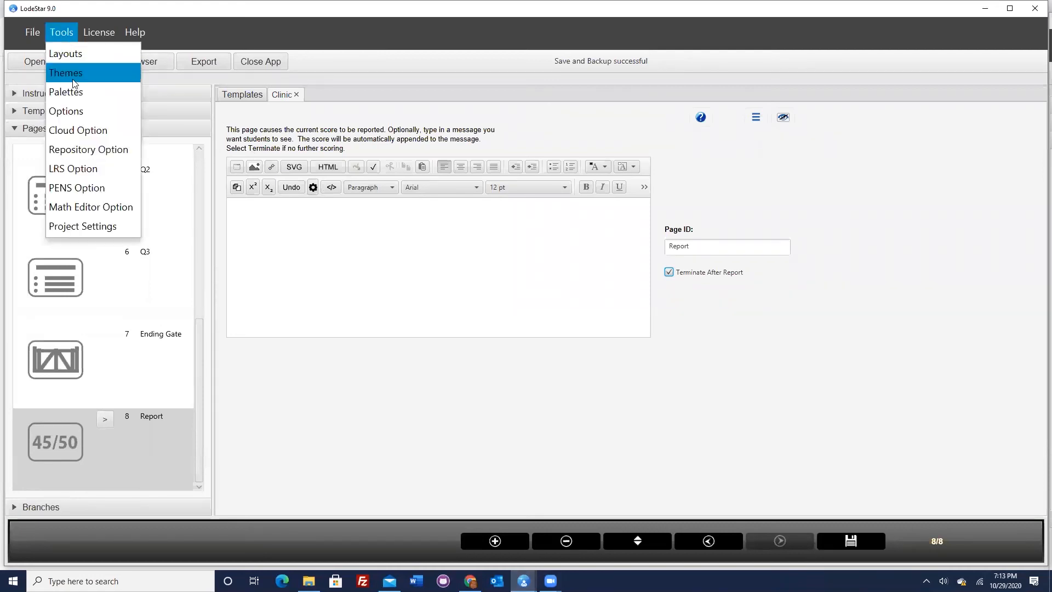
left_click(69, 57)
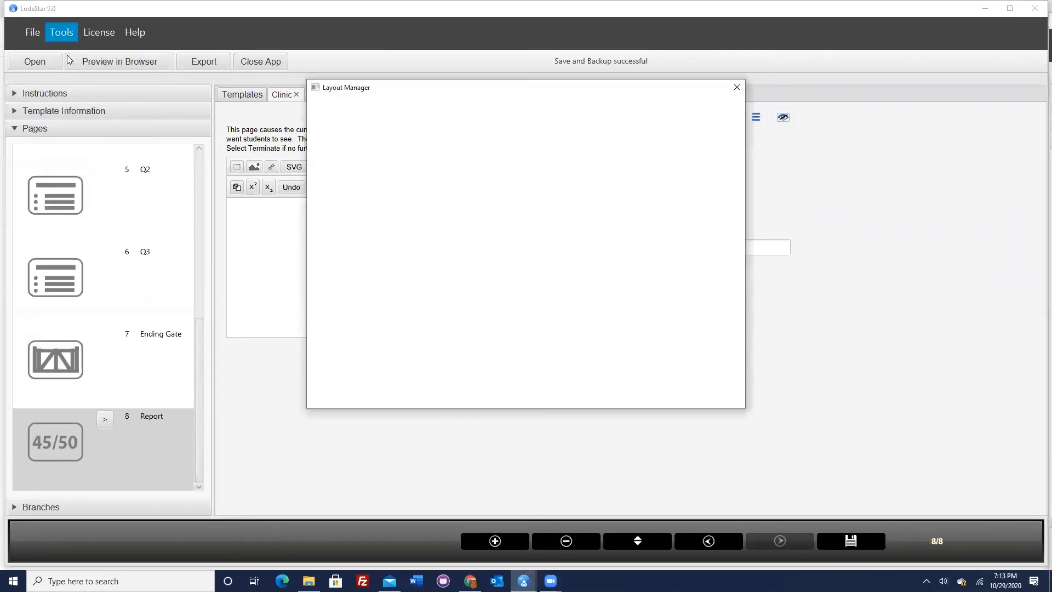
left_click(501, 338)
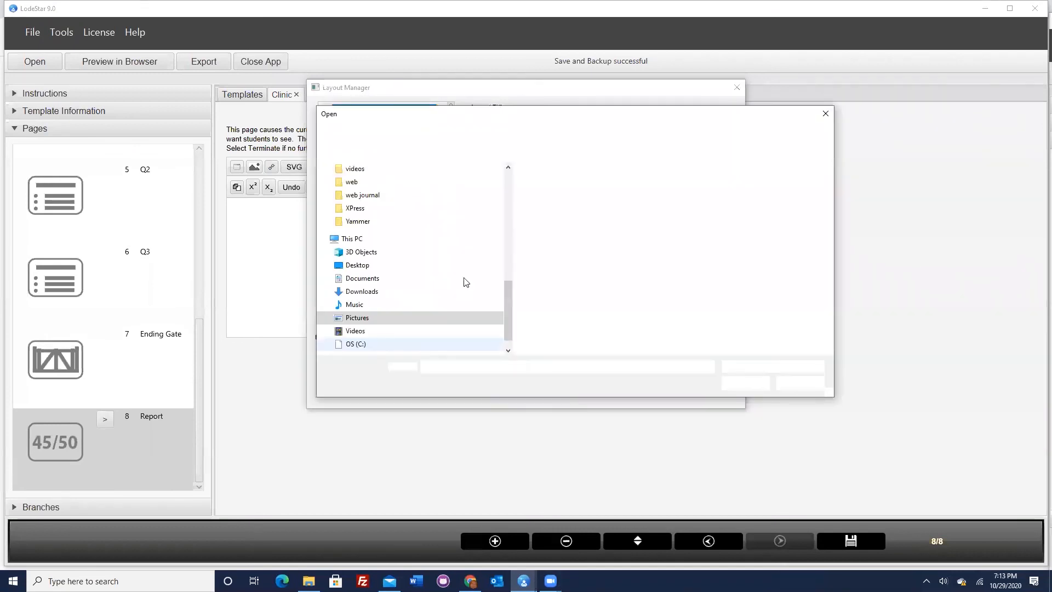
scroll(372, 232, "up", 5)
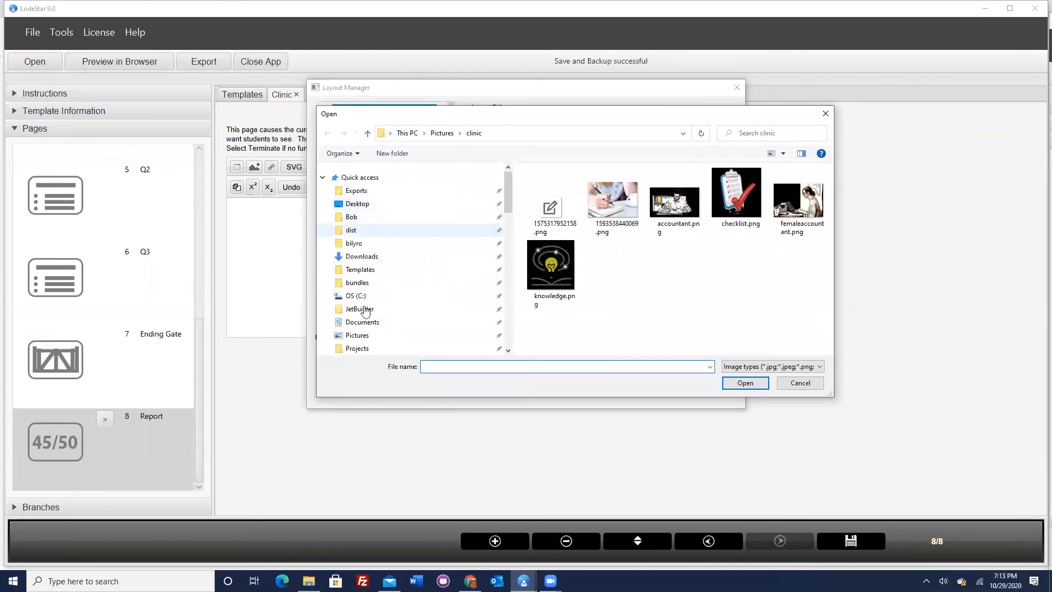
left_click(363, 339)
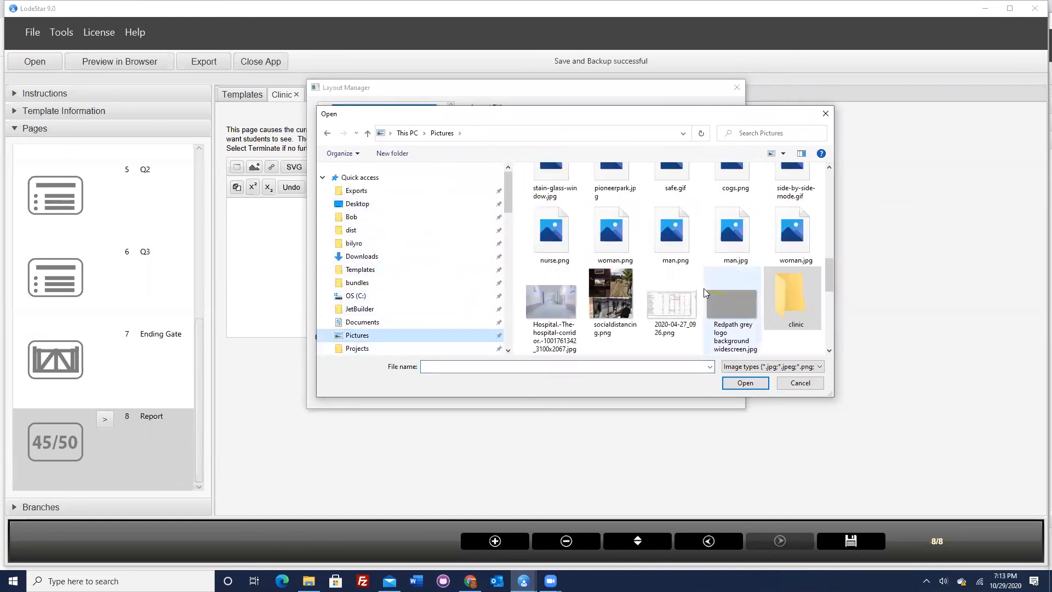
scroll(743, 280, "up", 2)
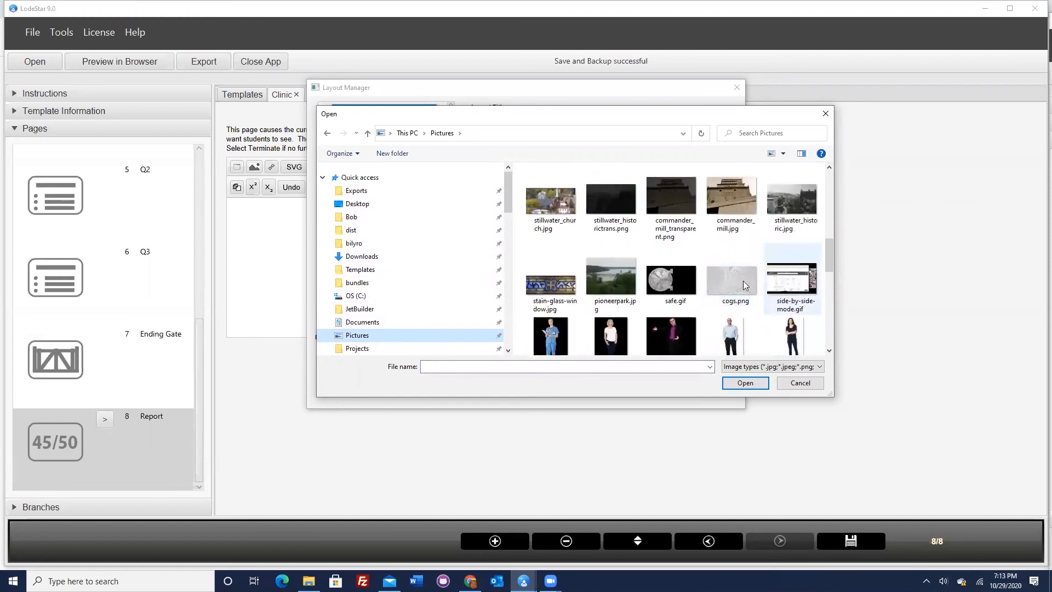
left_click(727, 280)
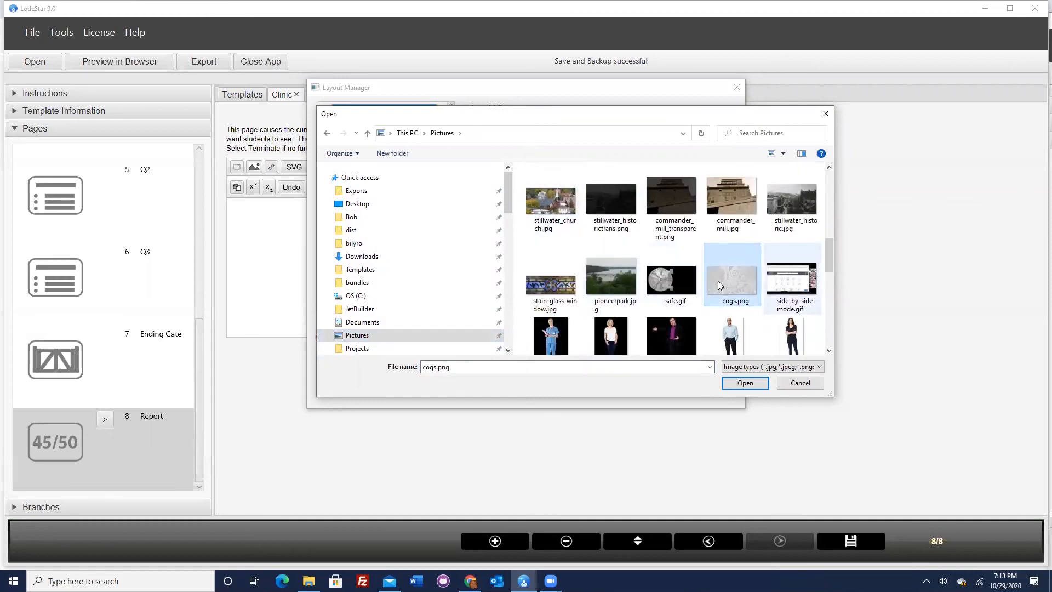
left_click(740, 384)
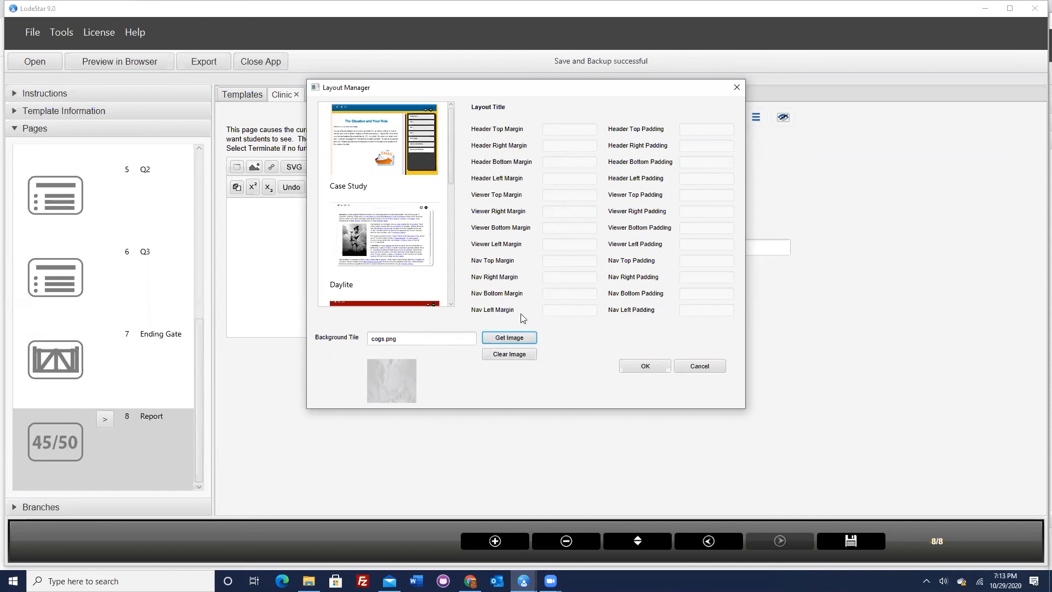
left_click(642, 366)
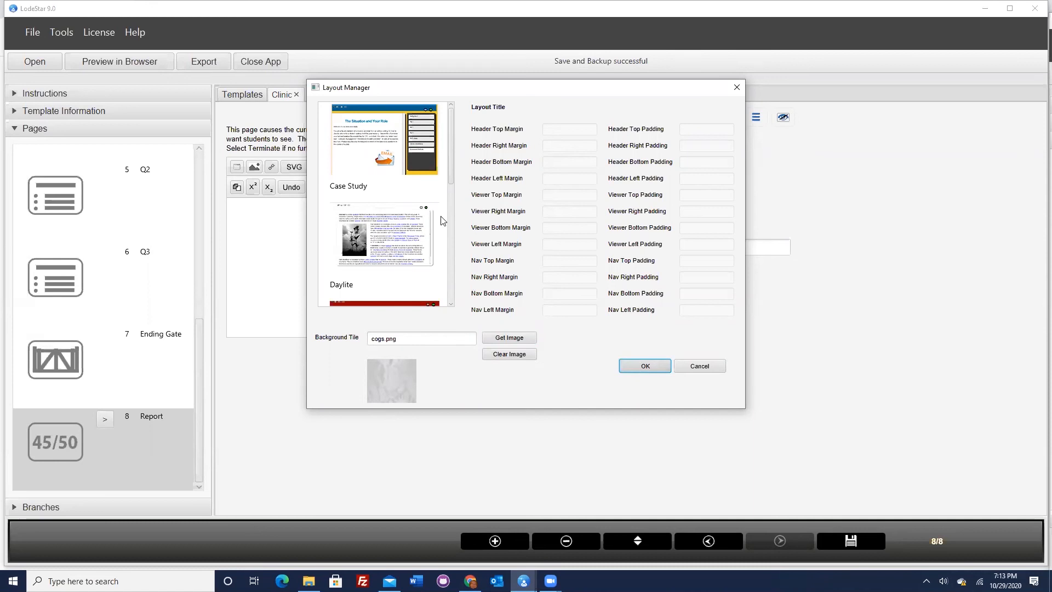
Save the project, preview it in the browser and advance to the question on page 4
left_click(70, 33)
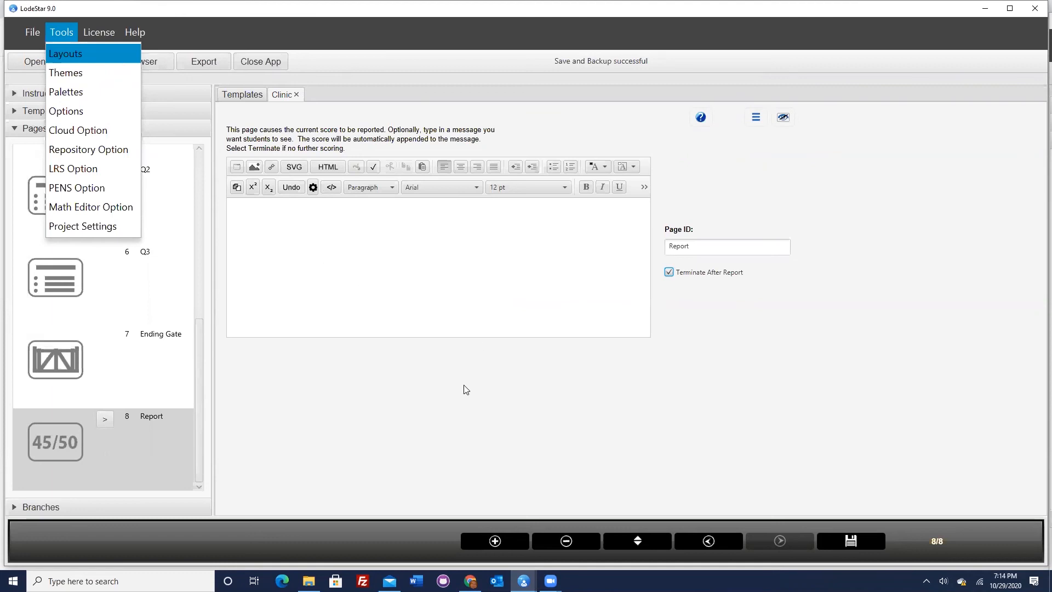
left_click(117, 68)
left_click(114, 63)
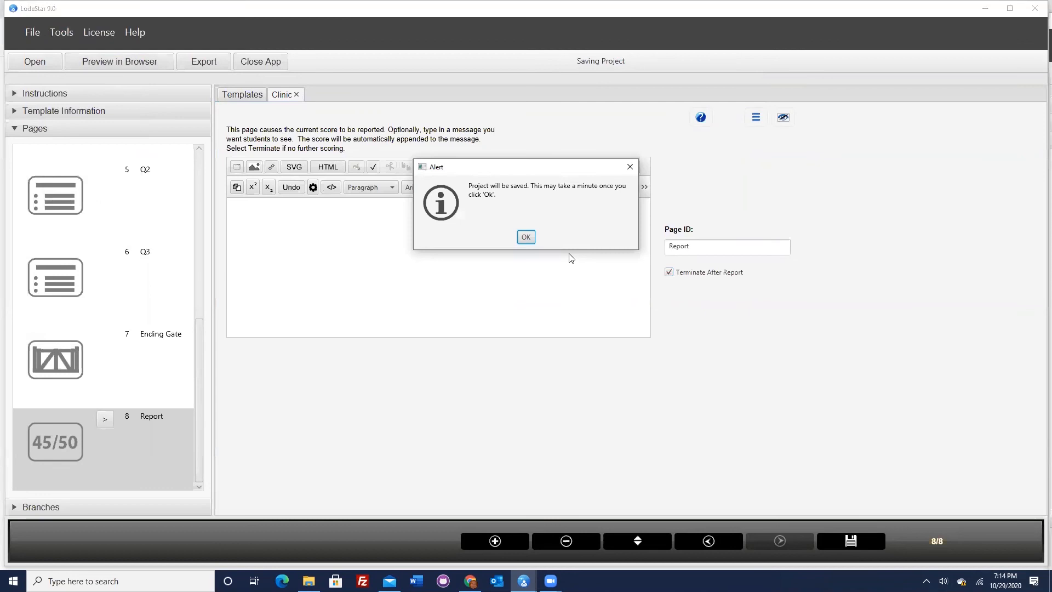
left_click(524, 237)
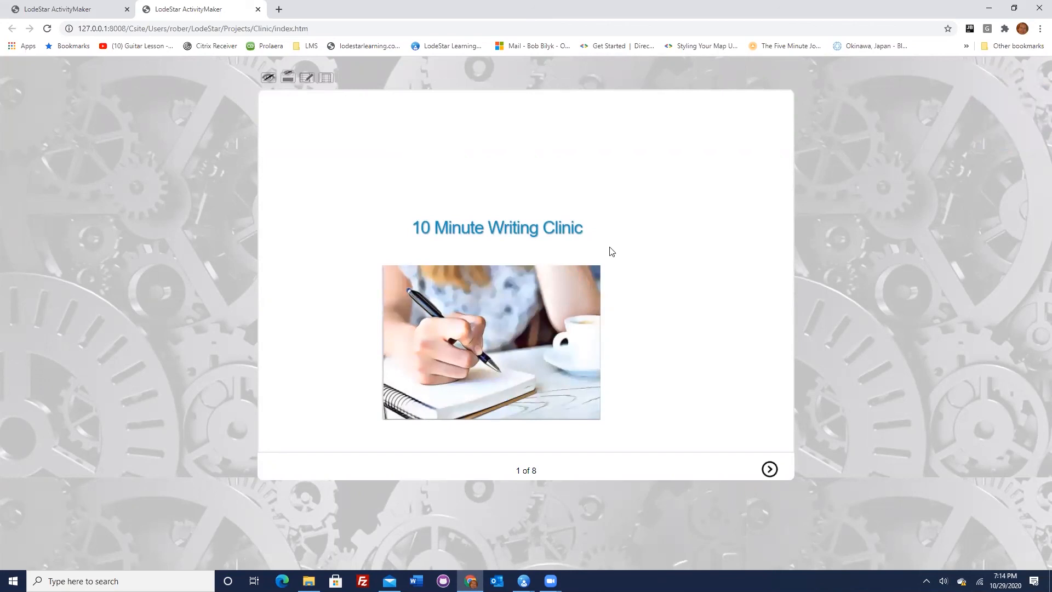
left_click(770, 469)
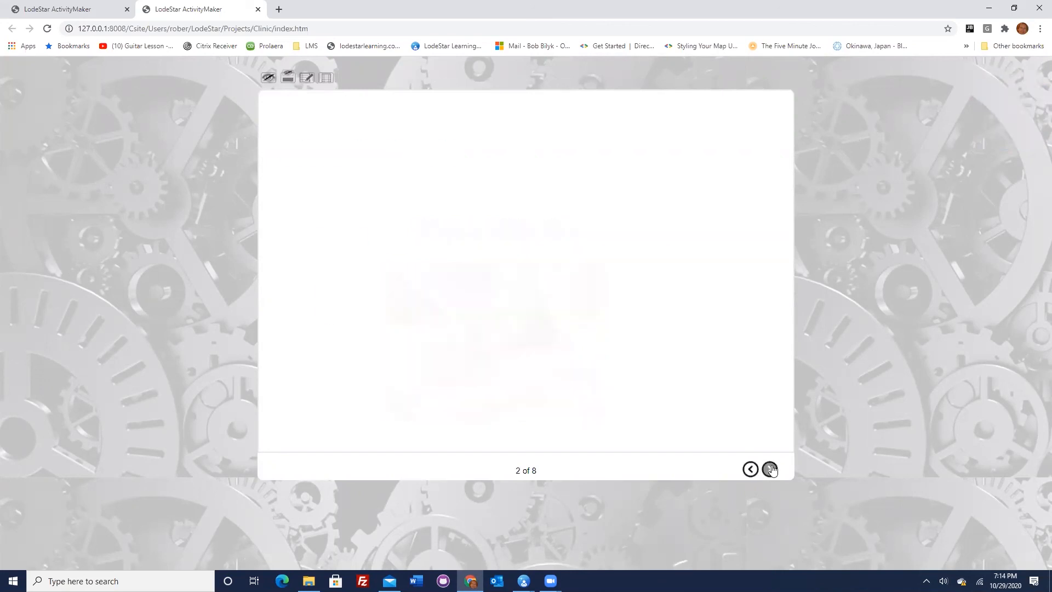
left_click(770, 469)
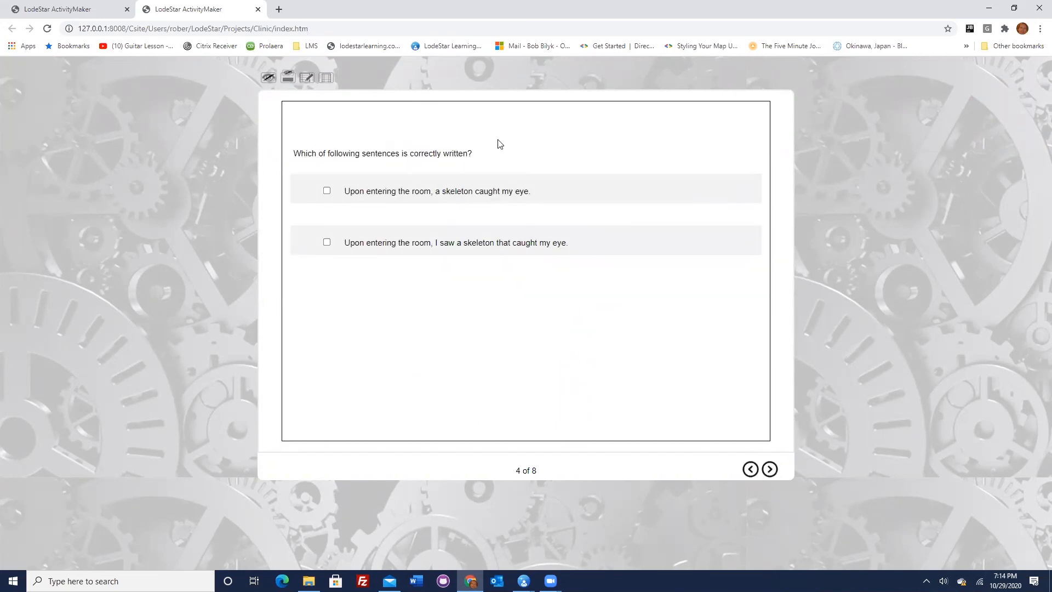
left_click(750, 469)
left_click(769, 469)
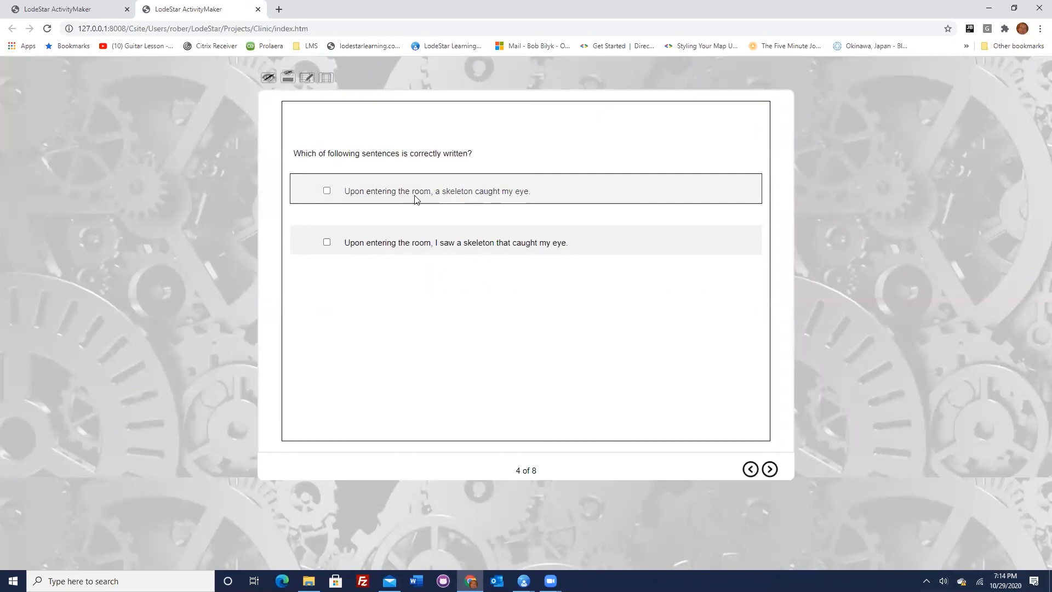
Answer page 4 with "Upon entering the room, a skeleton caught my eye." and page 5 with "Having followed a strict diet, she lost weight rapidly."
left_click(327, 191)
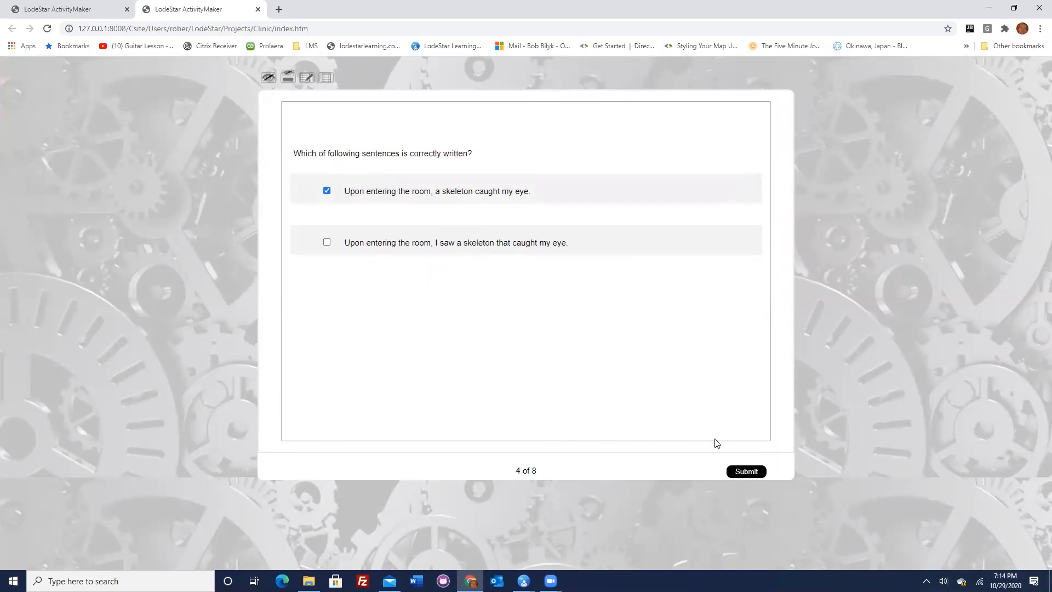
left_click(742, 472)
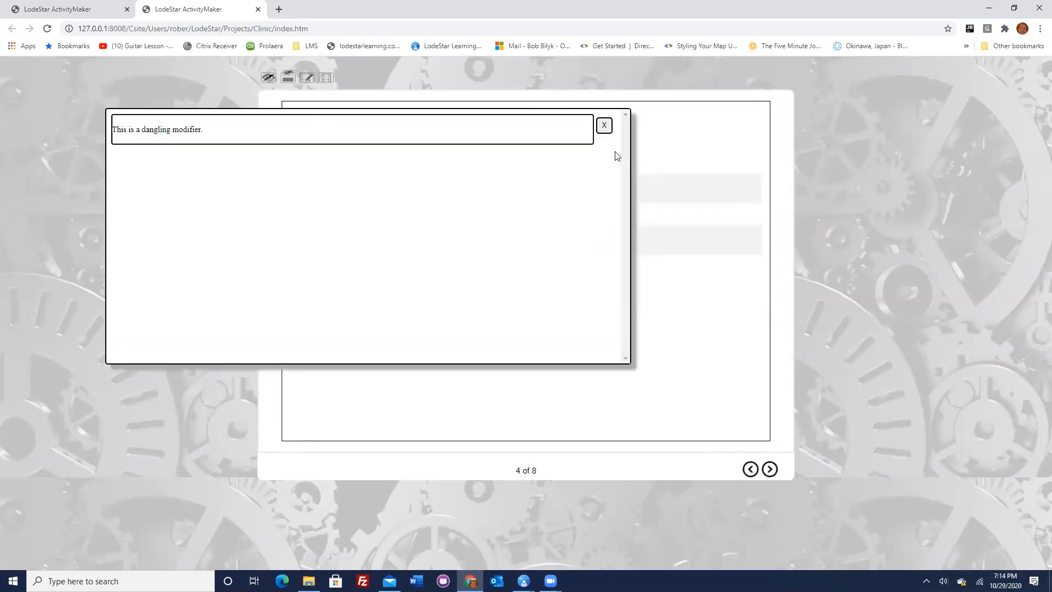
left_click(605, 126)
left_click(769, 469)
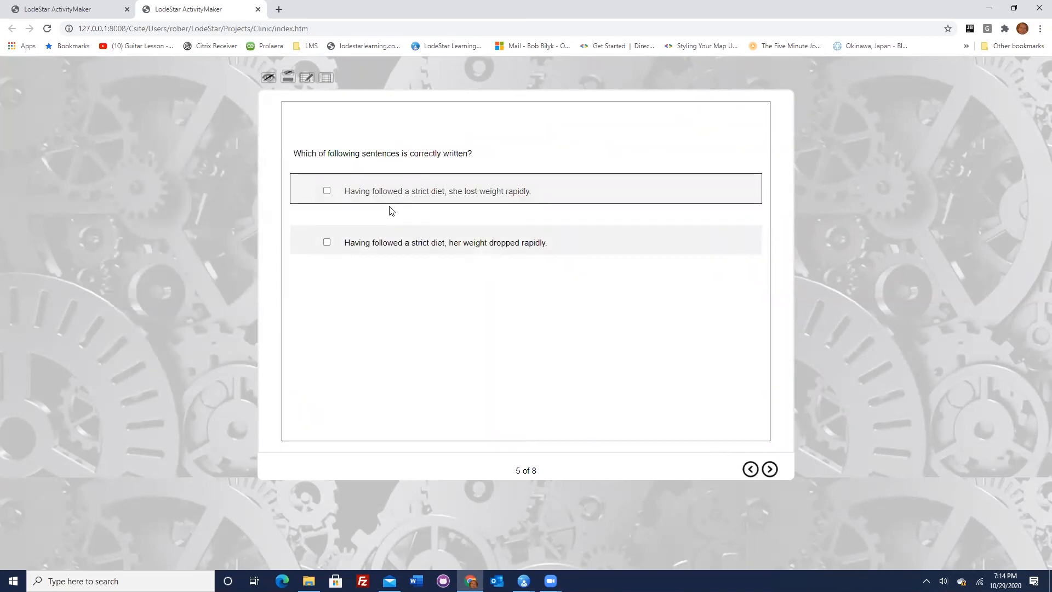
left_click(423, 192)
left_click(747, 472)
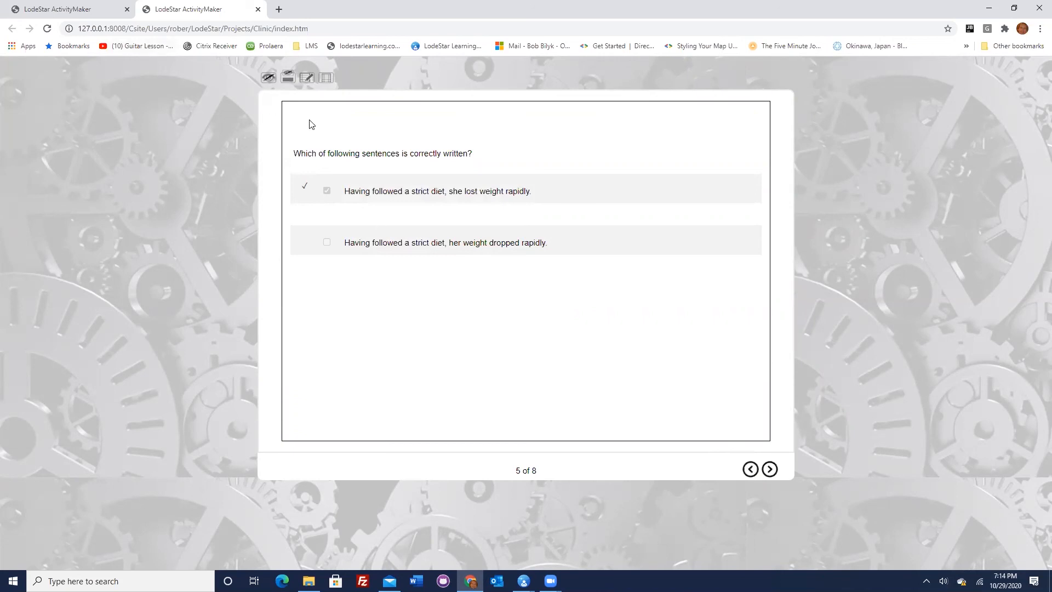
Review the log of submitted questions, responses, correct responses and feedback, highlighting the first question's entries, and close it
left_click(326, 81)
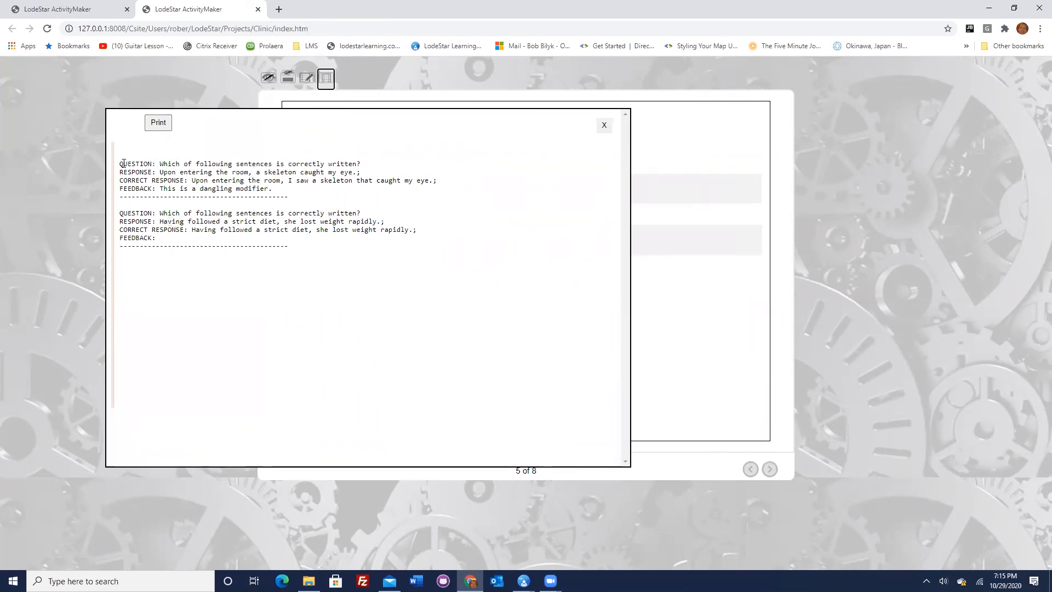
left_click_drag(123, 164, 258, 160)
left_click_drag(171, 172, 256, 179)
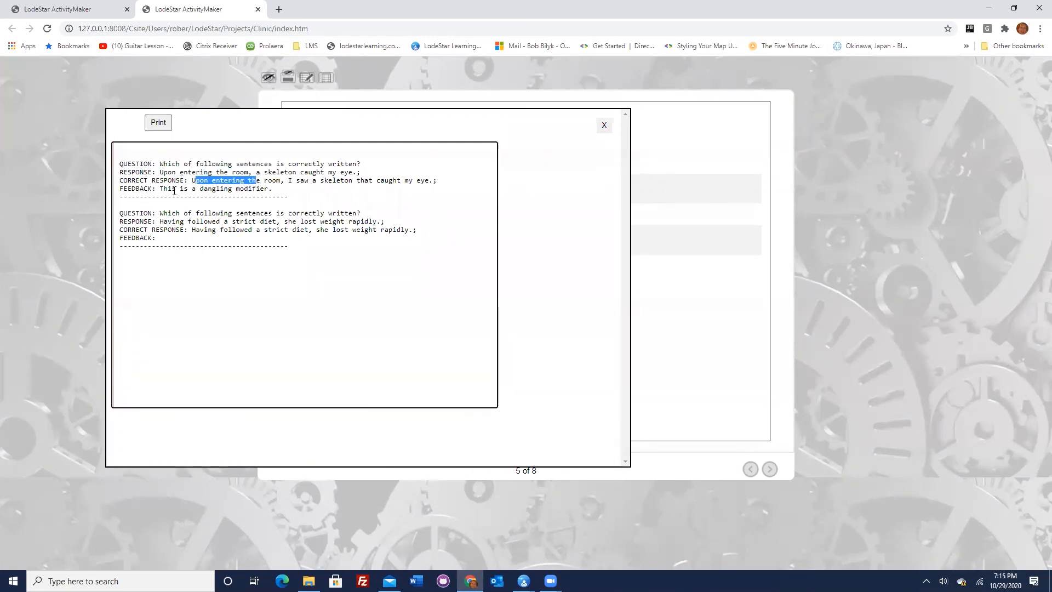
left_click_drag(168, 189, 240, 189)
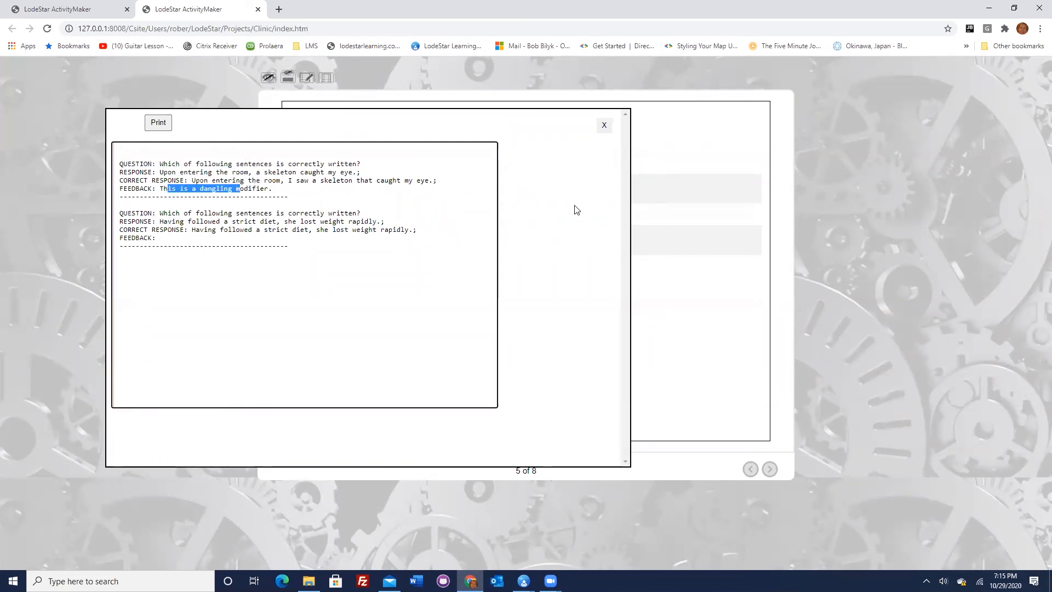
left_click(603, 125)
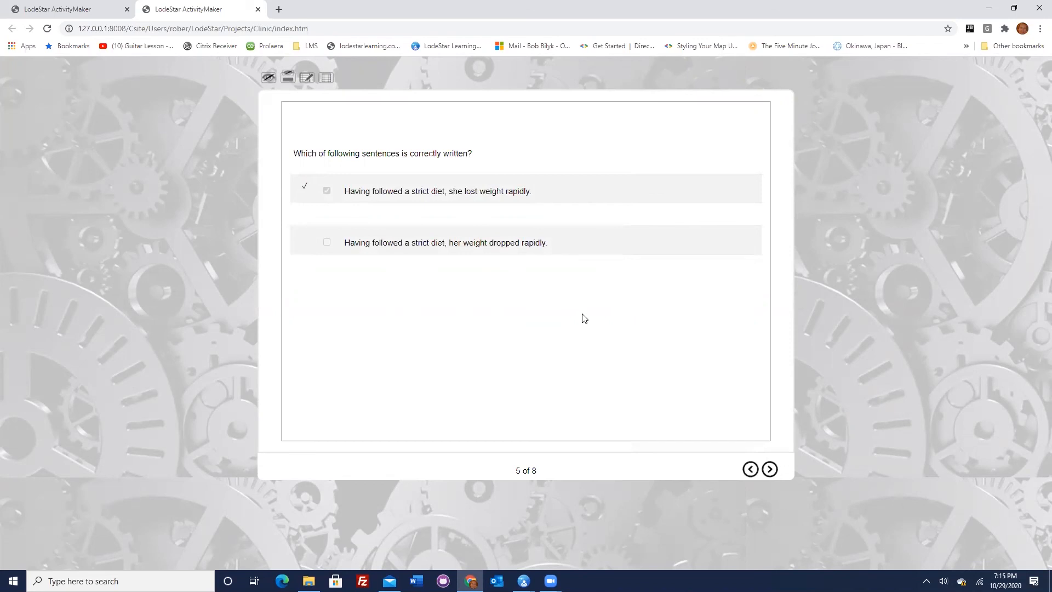
Open and close the last tool above the previewed page 5, and switch back to the LodeStar editor
left_click(326, 78)
left_click(606, 123)
mouse_move(550, 581)
left_click(555, 503)
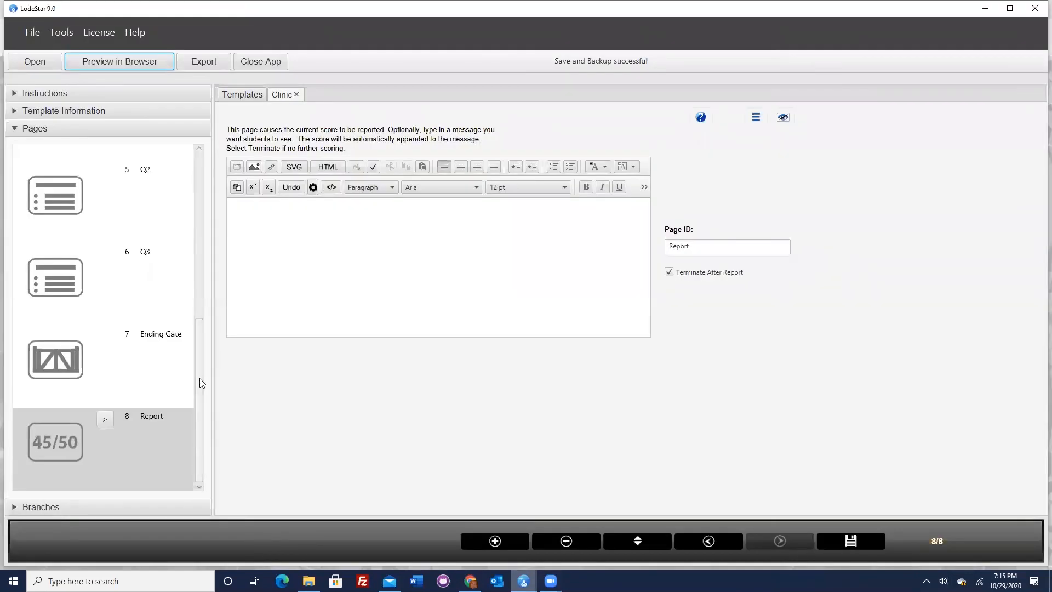
Review the Title page, the Starting Gate's reset settings and the Q1 question's setup
left_click_drag(208, 358, 109, 219)
left_click(75, 186)
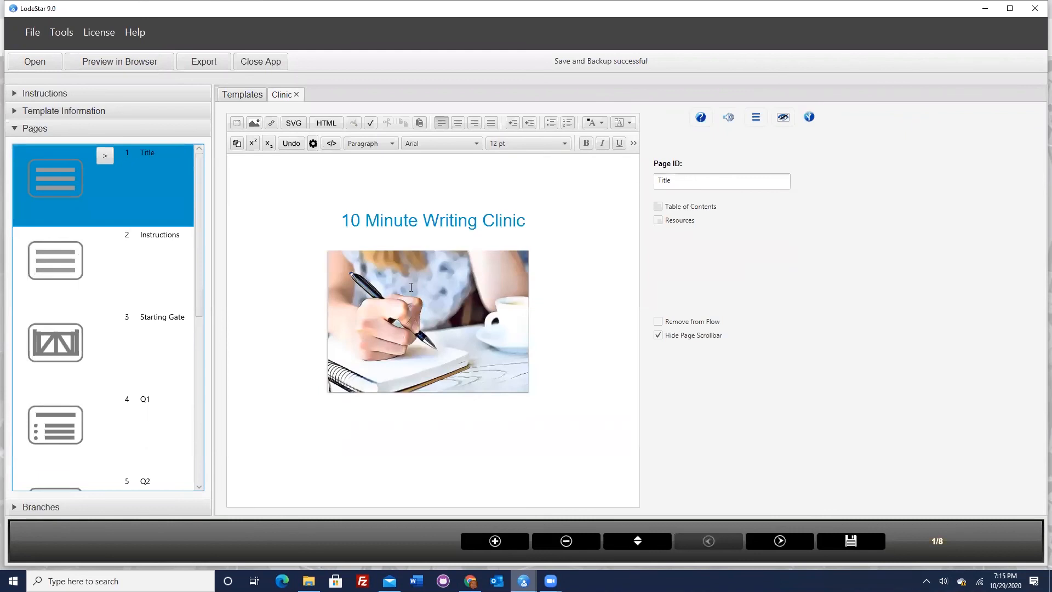
left_click(64, 343)
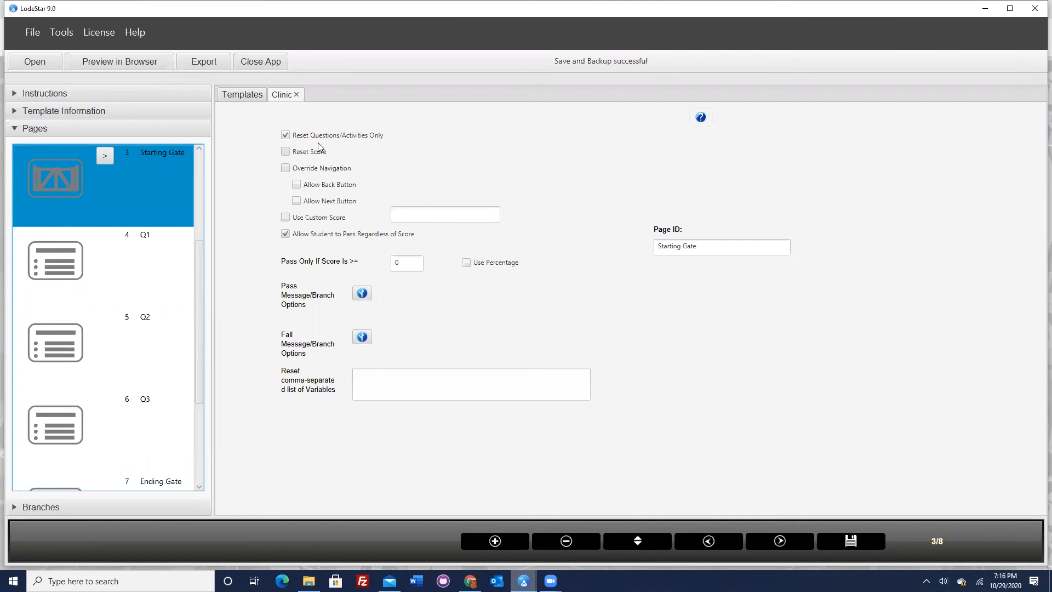
left_click(70, 259)
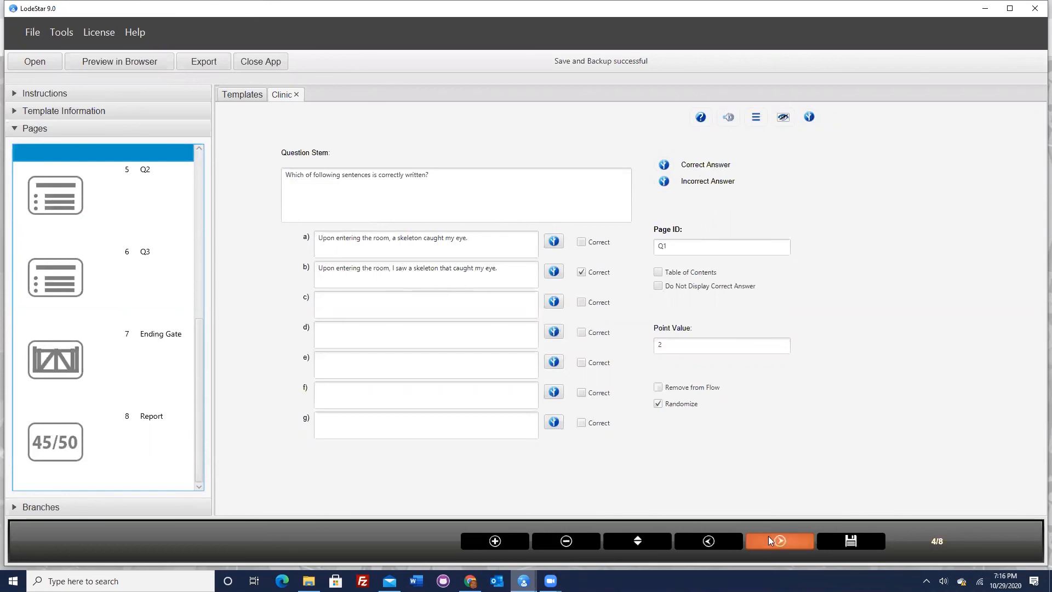
Examine the Ending Gate's passing score and fail branch options without changing them, and go on to the Report page
left_click(79, 356)
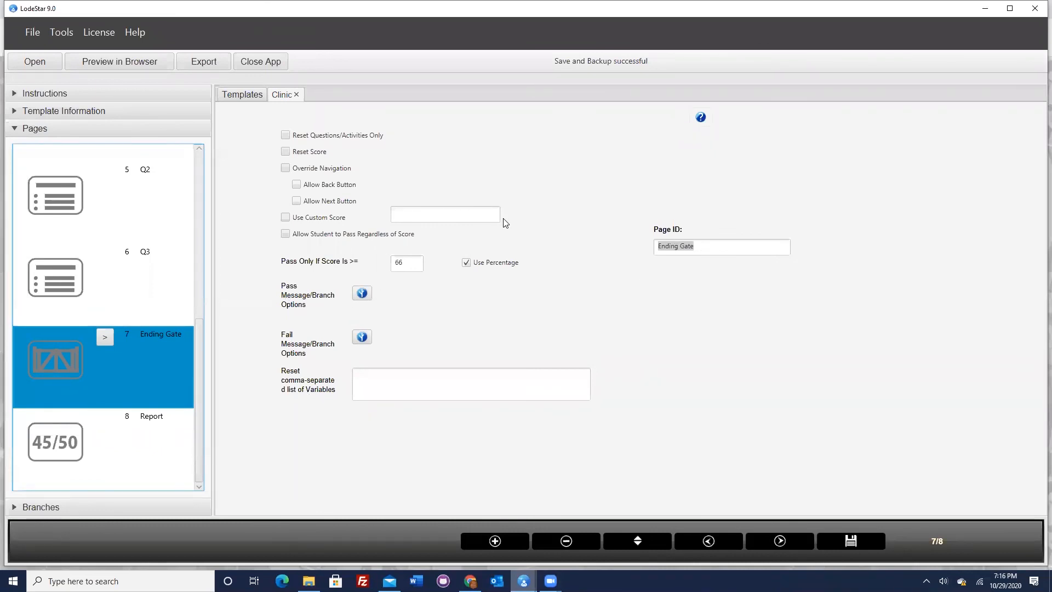
double_click(400, 263)
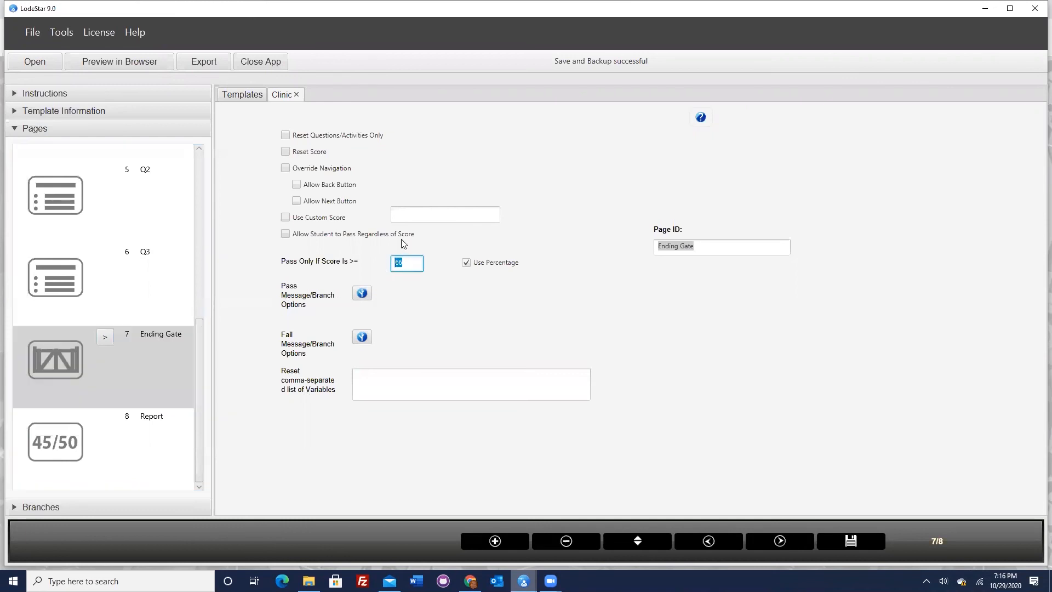
left_click(362, 337)
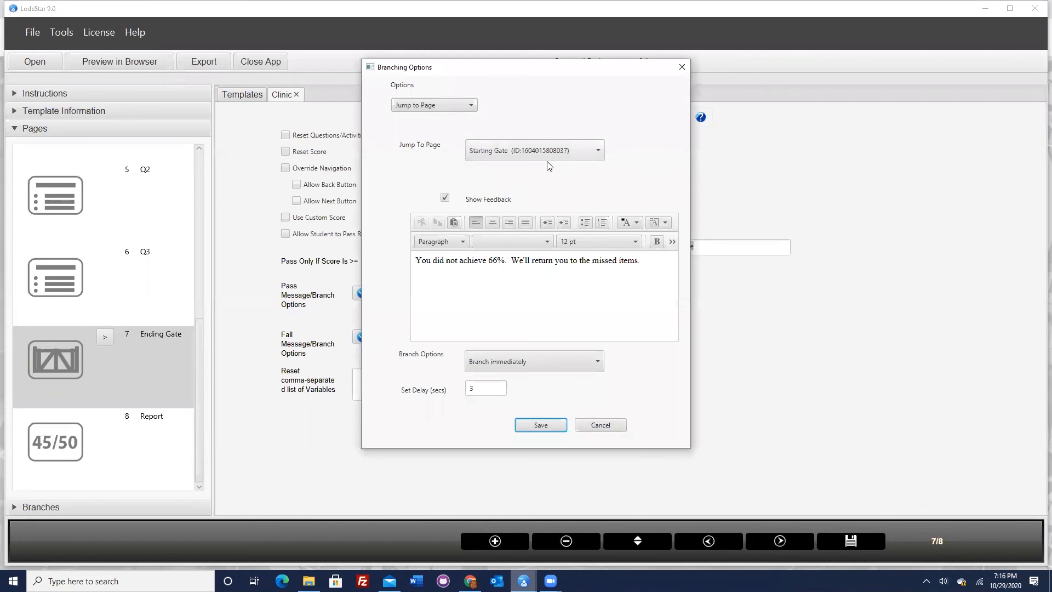
left_click(600, 425)
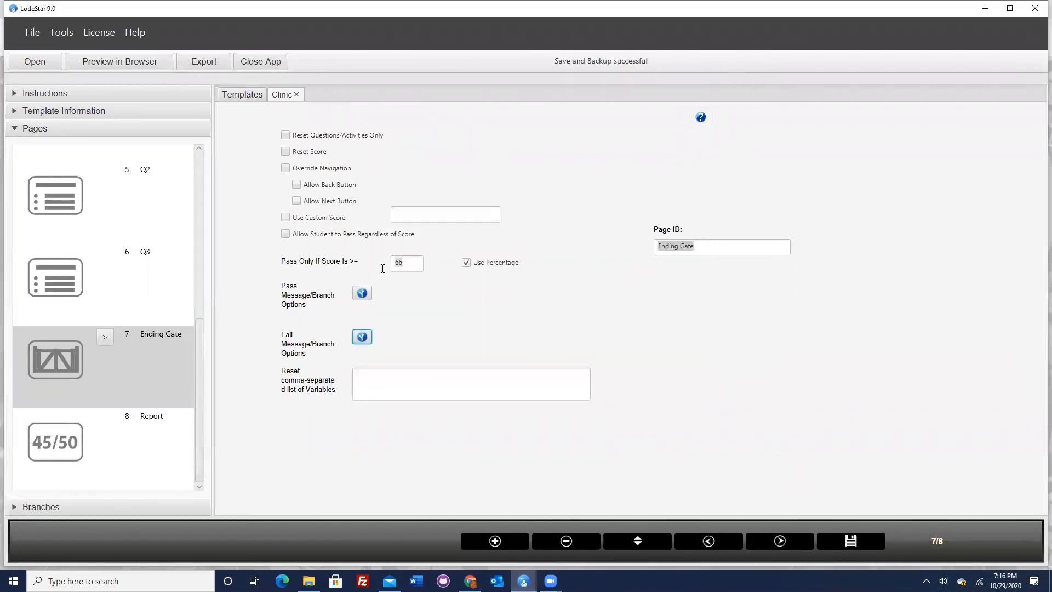
left_click(795, 542)
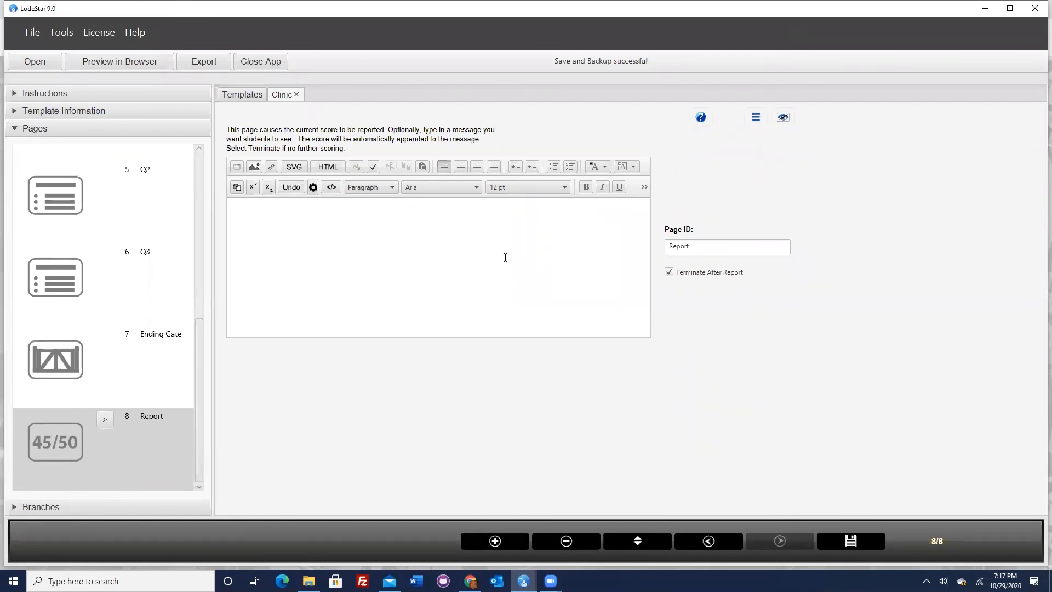
Export the project as a SCORM 1.3 package with module "Clinic", topic "Challenge" and the author's initials
left_click(202, 60)
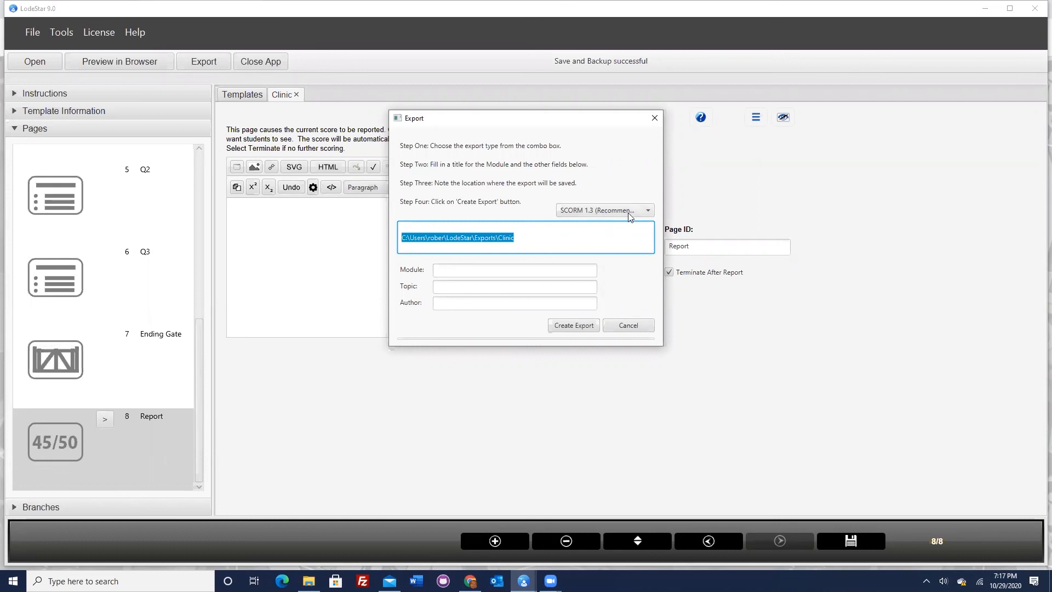
left_click(463, 271)
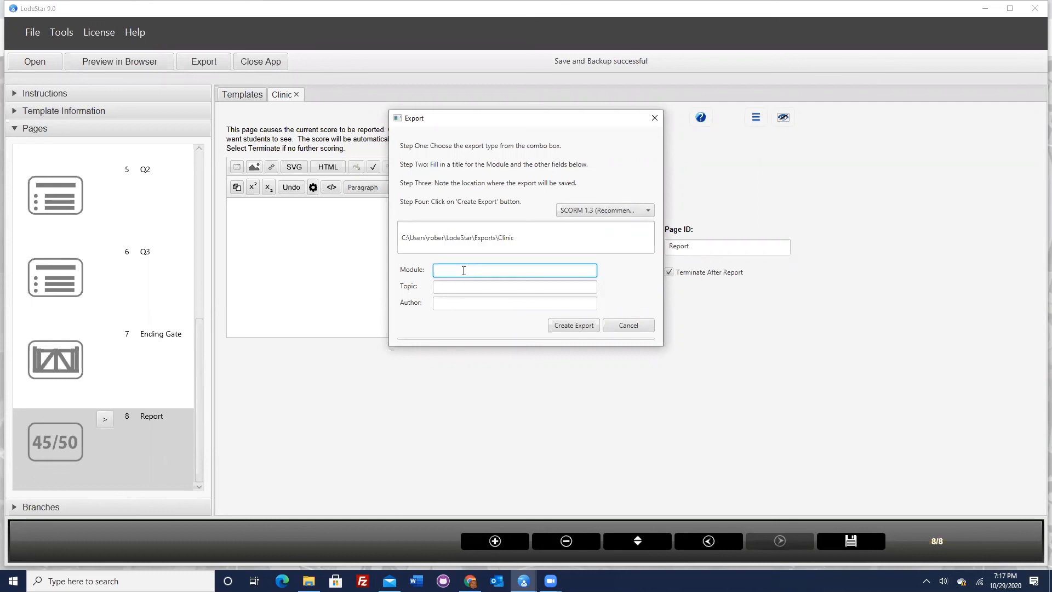
type("Clinic")
left_click(454, 286)
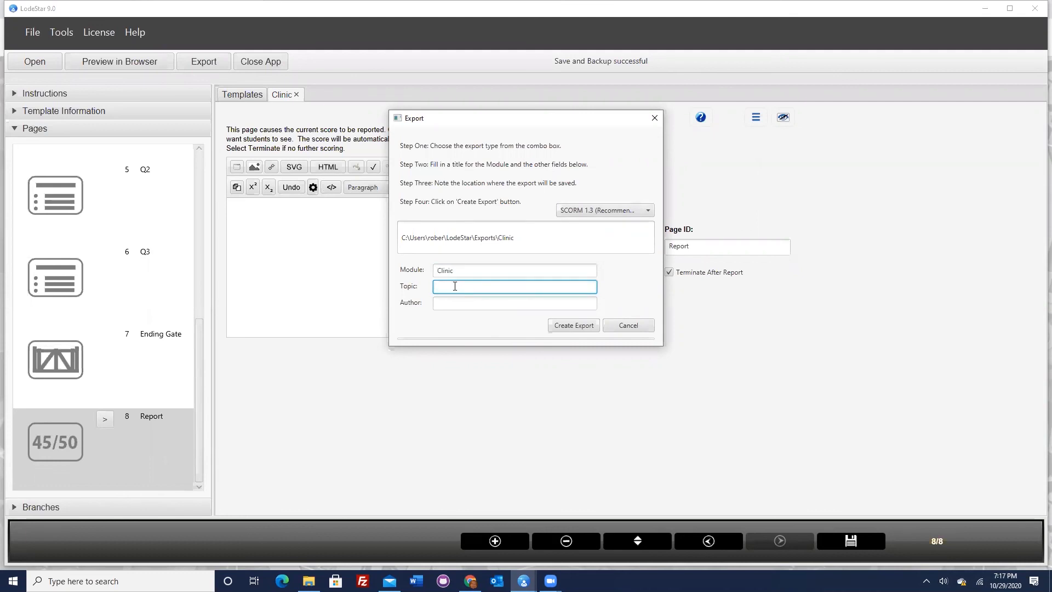
type("Challenge")
left_click(450, 307)
type("BNB")
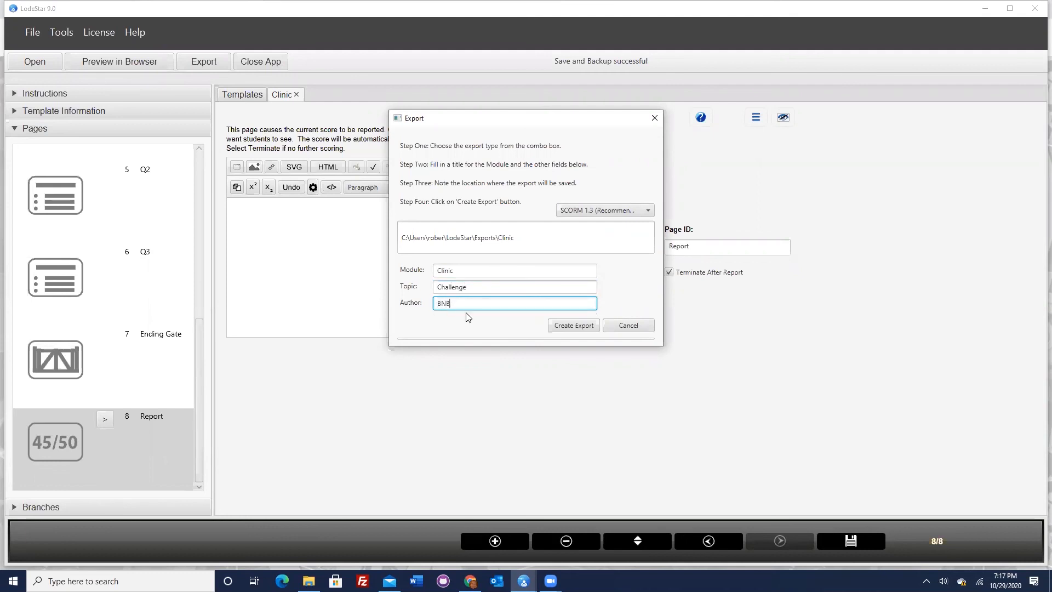
left_click(561, 327)
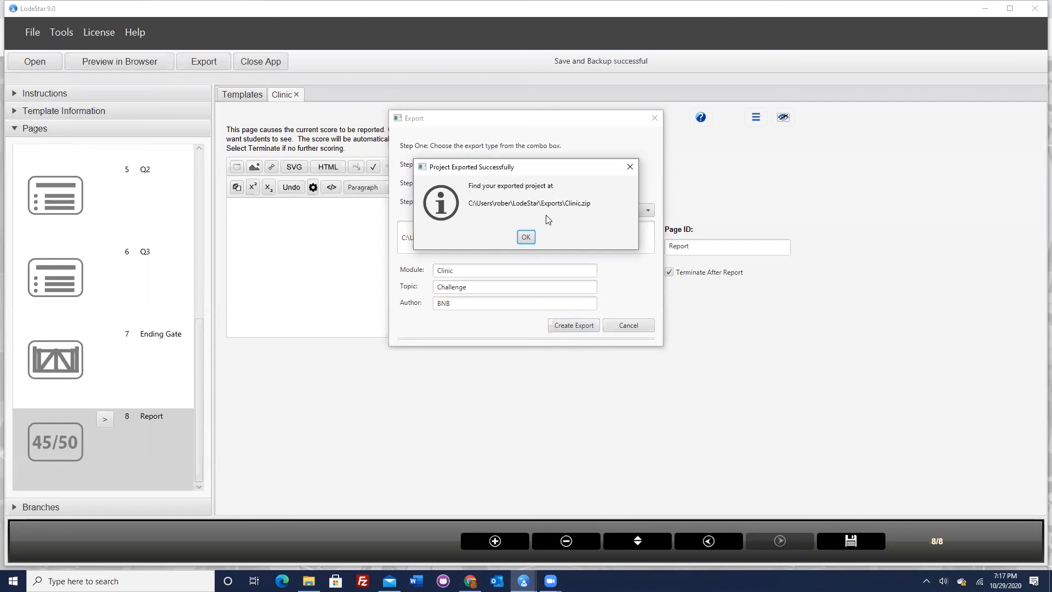
left_click(527, 236)
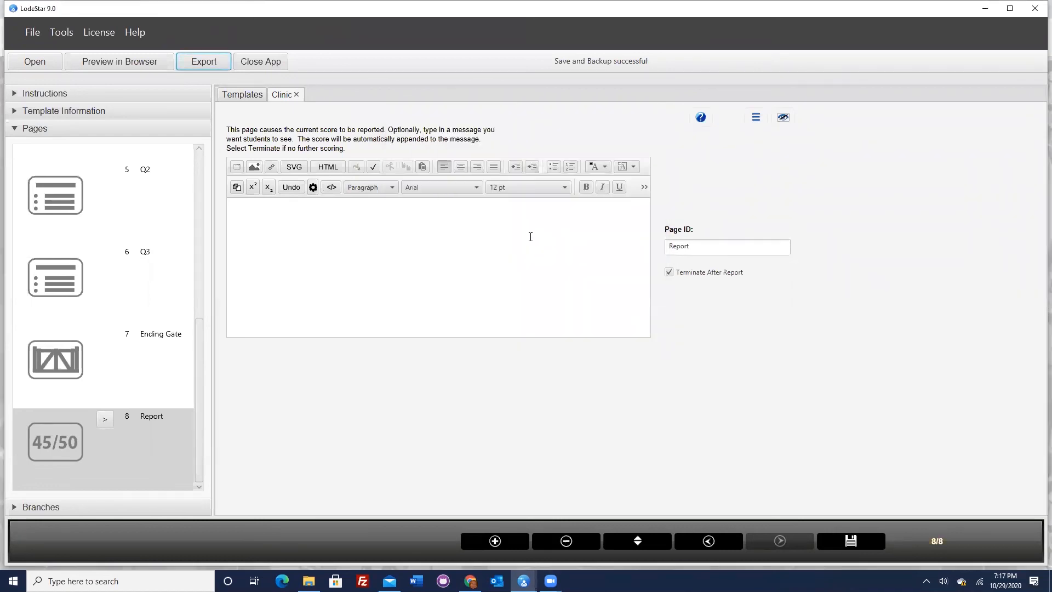